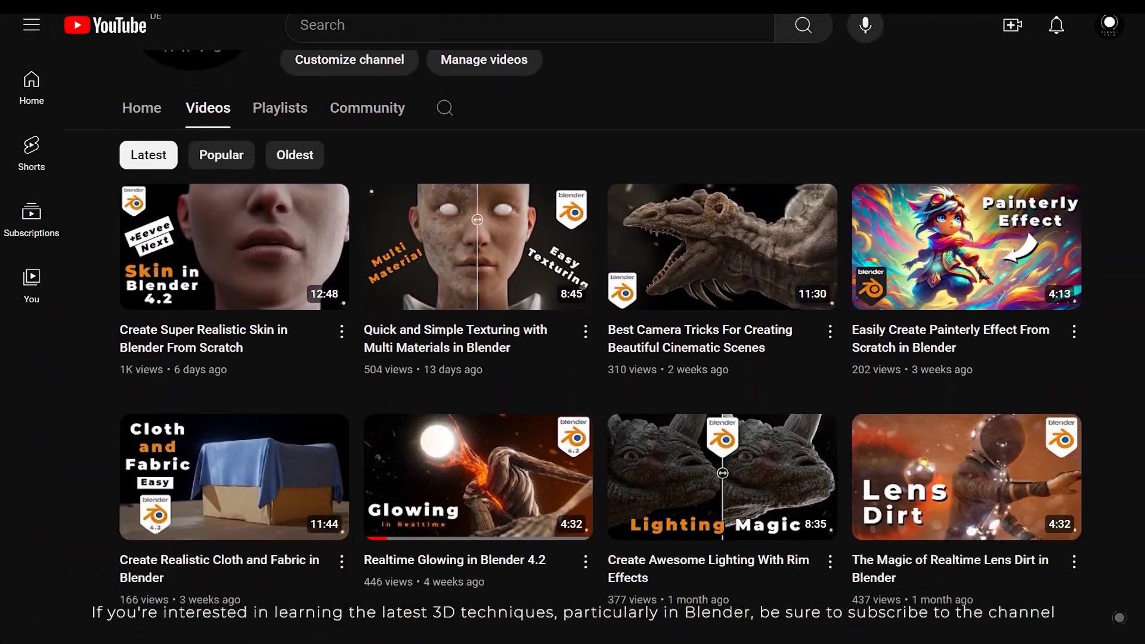
Step: Browse the YouTube channel's latest videos and the character and creature assets on the Blacave store's home page
scroll(601, 358, "down", 9)
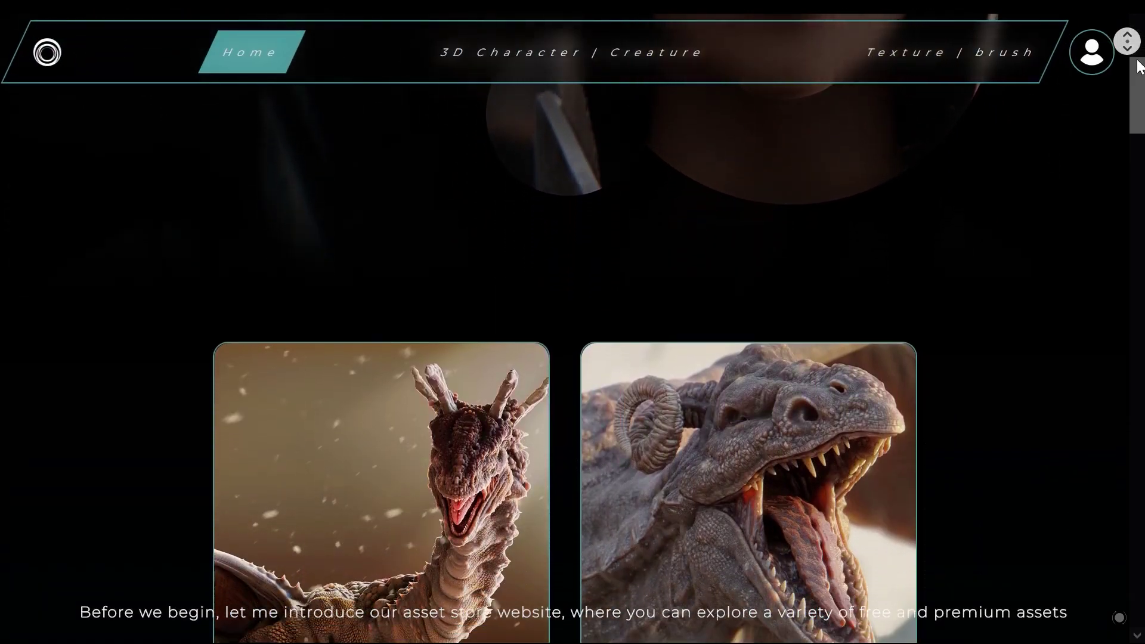
scroll(1139, 68, "down", 8)
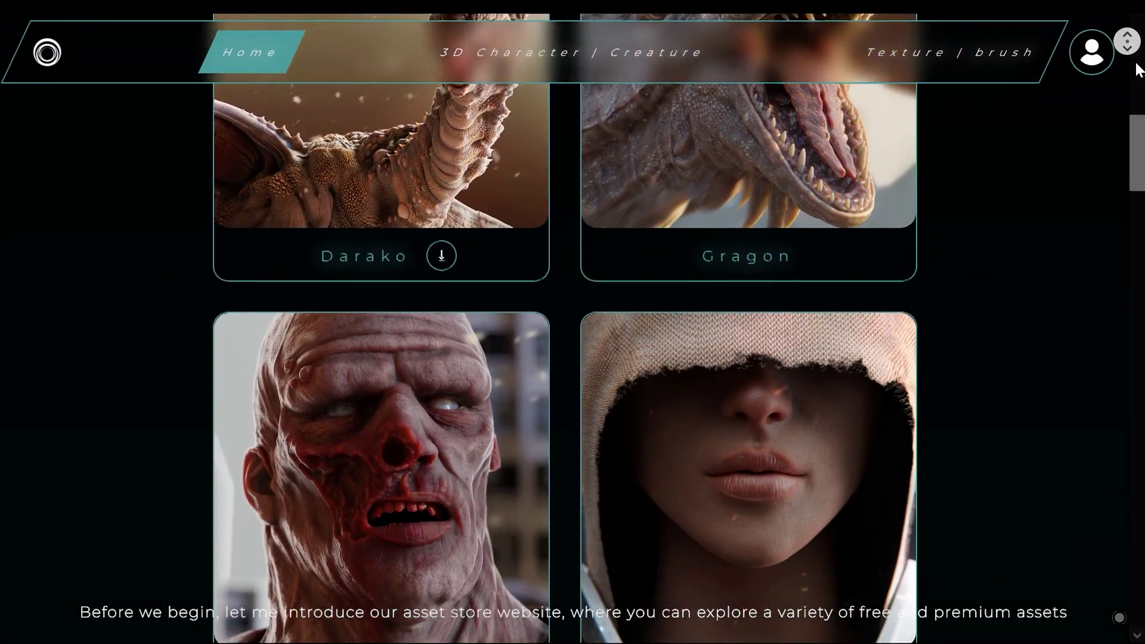
scroll(1138, 68, "down", 8)
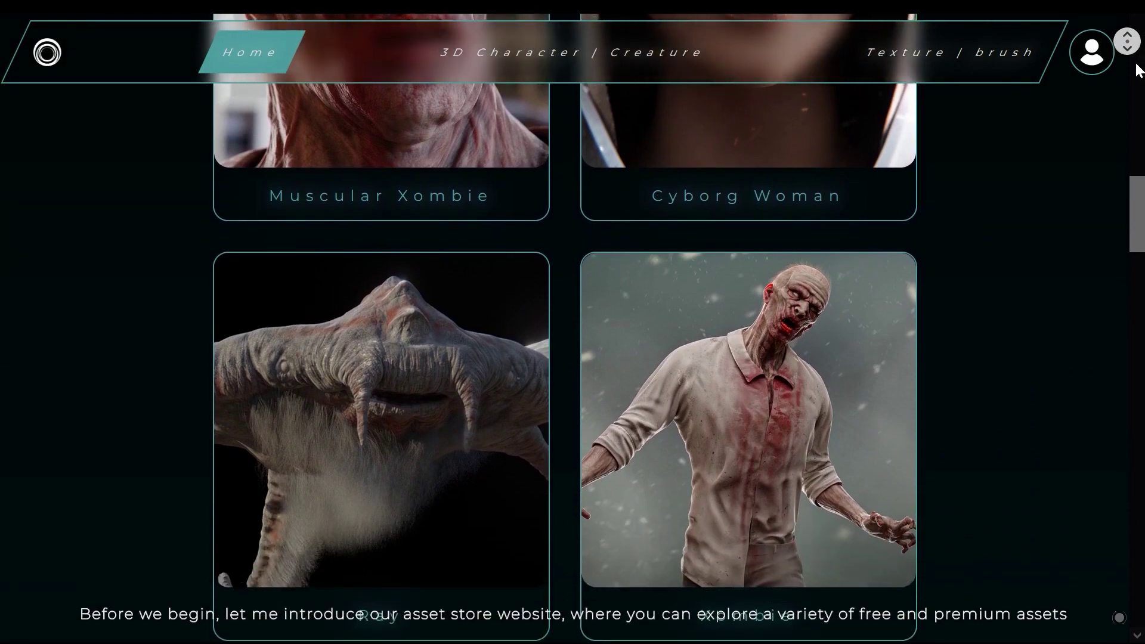
scroll(1138, 68, "down", 8)
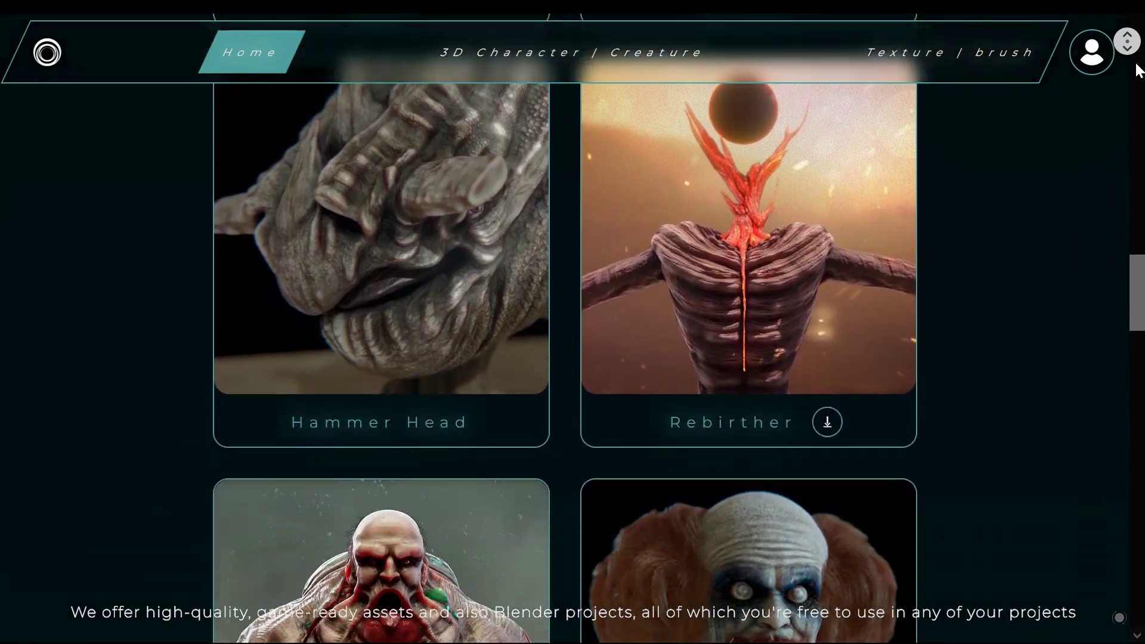
scroll(1139, 67, "down", 3)
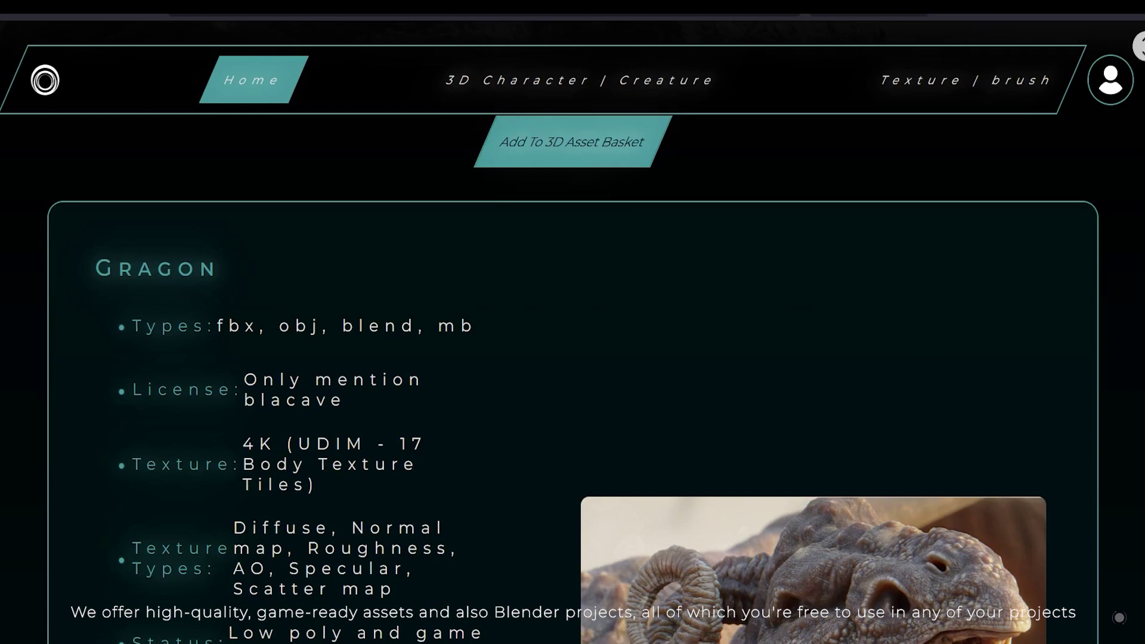
Step: Examine the Gragon asset's specifications and preview images on its store page
scroll(1139, 68, "down", 3)
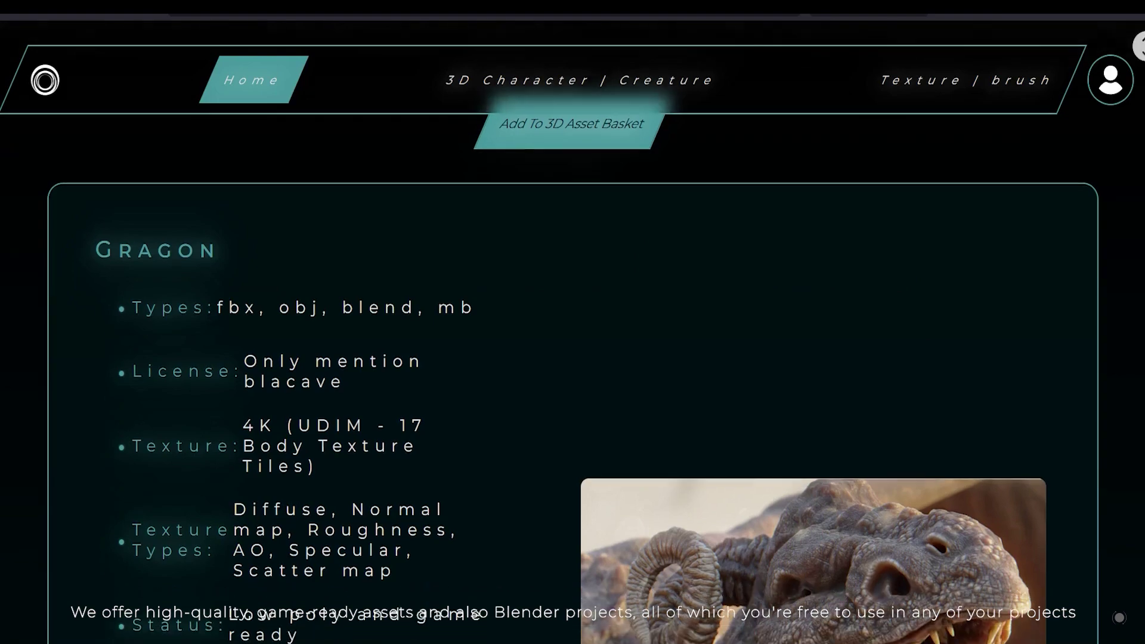
scroll(1139, 68, "down", 8)
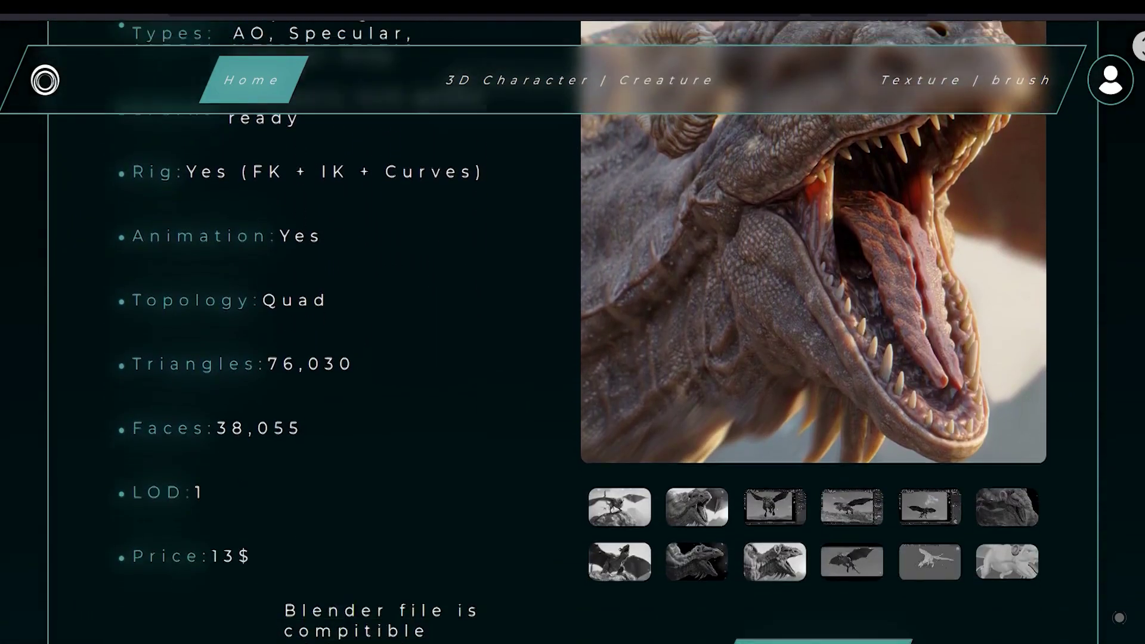
scroll(1084, 275, "down", 5)
scroll(1083, 274, "up", 8)
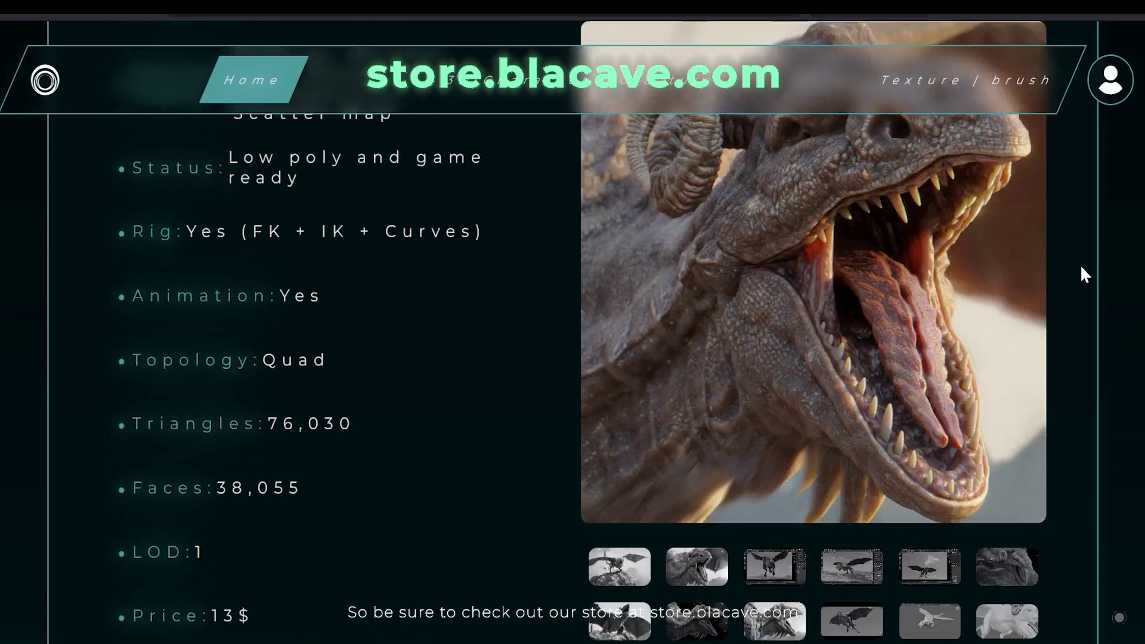
left_click(717, 574)
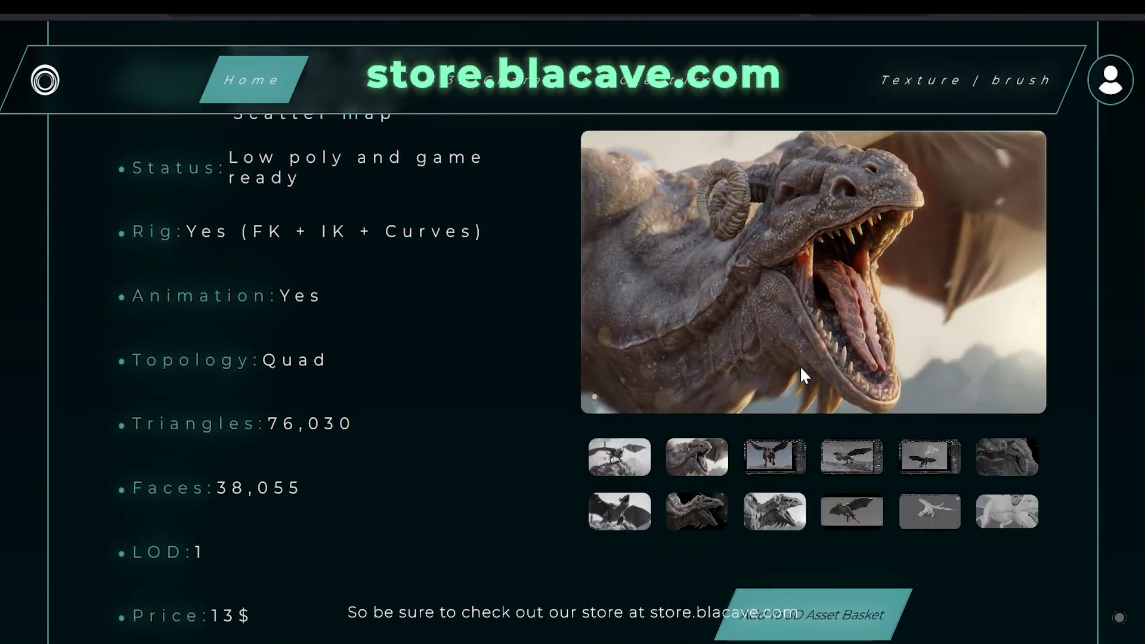
left_click(991, 464)
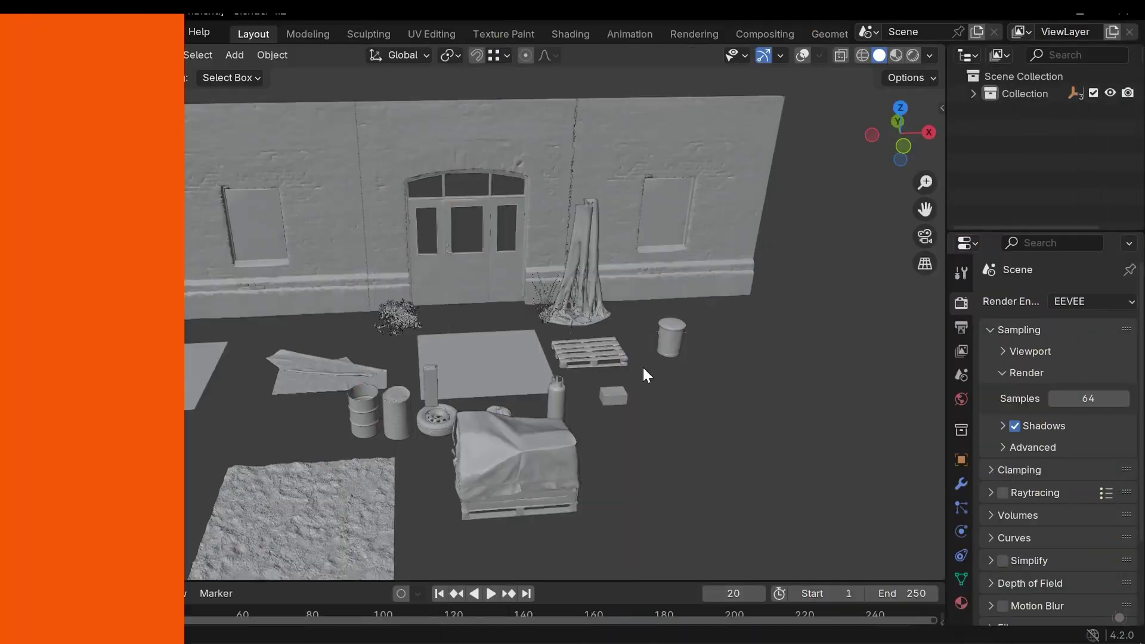
Step: Switch to Blender's environment scene and set the viewport shading to Rendered
middle_click_drag(658, 375, 653, 373)
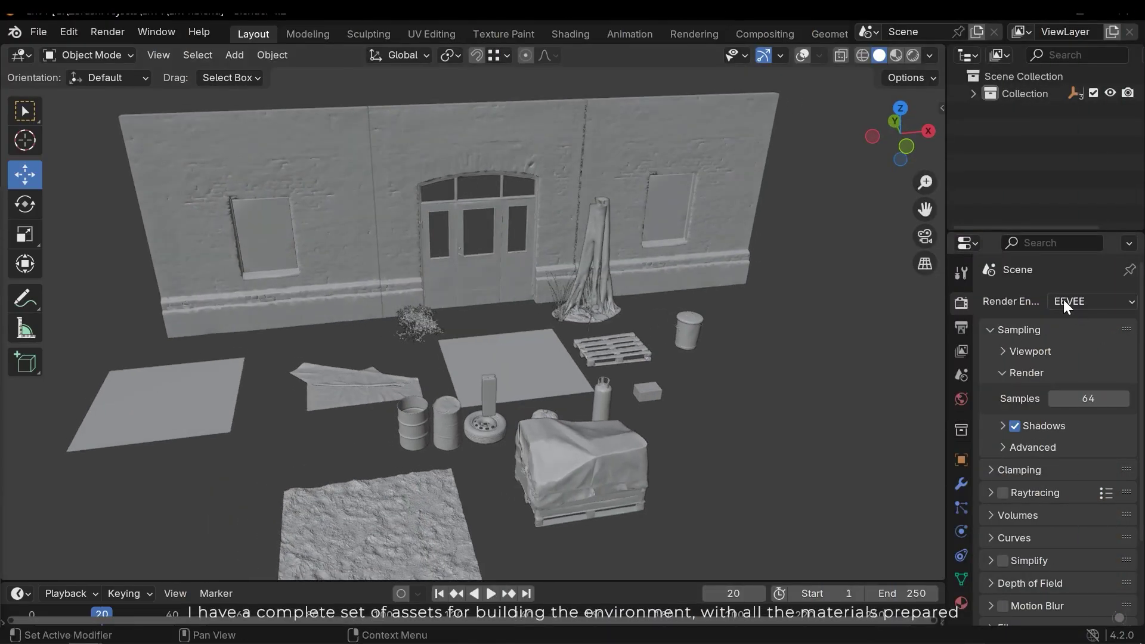
middle_click_drag(554, 438, 591, 427)
middle_click_drag(578, 447, 587, 325, "shift")
scroll(577, 357, "up", 4)
middle_click_drag(572, 304, 538, 338, "shift")
scroll(581, 367, "down", 4)
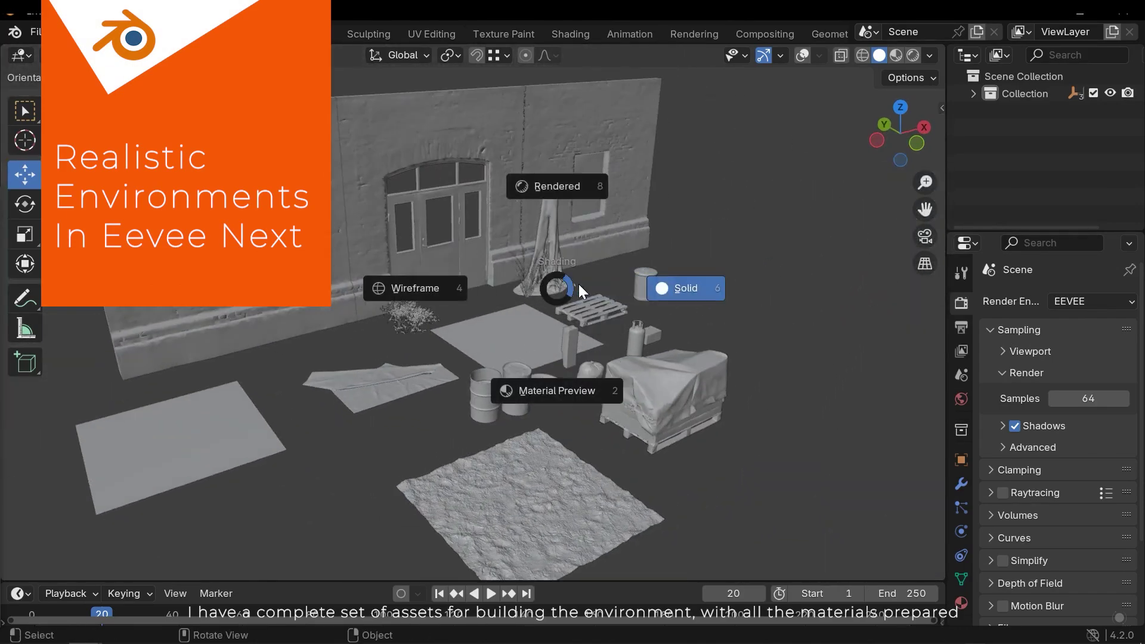
left_click(543, 186)
mouse_move(624, 274)
middle_mouse_down()
mouse_move(536, 284)
mouse_move(409, 271)
mouse_move(479, 266)
mouse_move(459, 361)
mouse_move(402, 248)
middle_mouse_up()
scroll(403, 255, "up", 4)
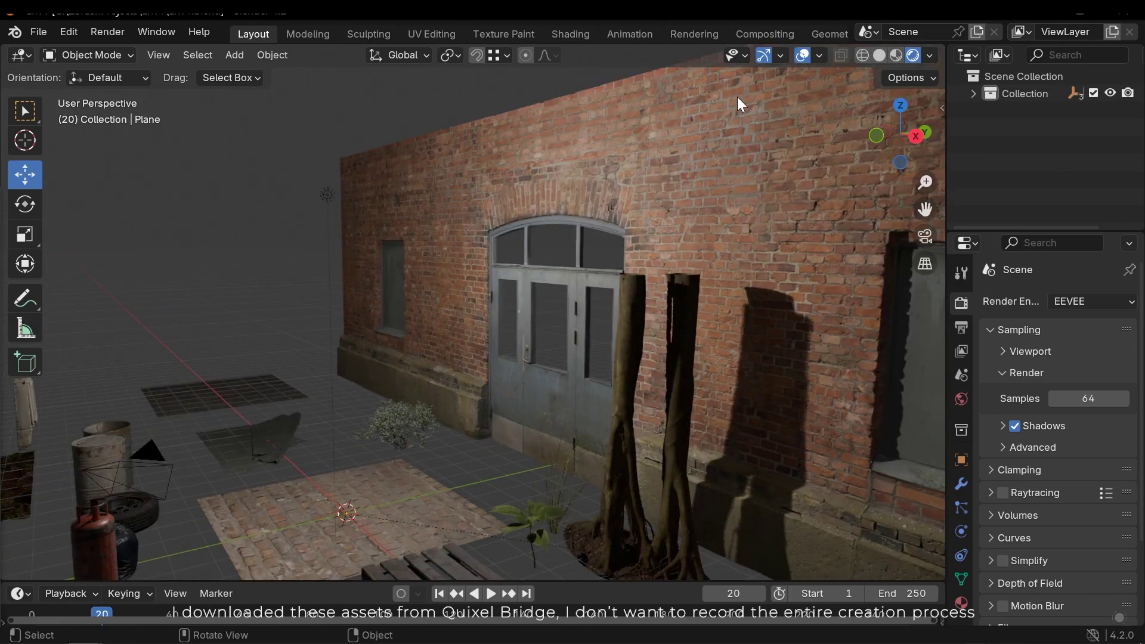
Step: Move the brick paving plane away from the area in front of the building's door
scroll(362, 338, "down", 4)
middle_click_drag(361, 338, 517, 449)
middle_click_drag(476, 410, 541, 359)
left_click(541, 359)
left_click_drag(599, 295, 200, 442)
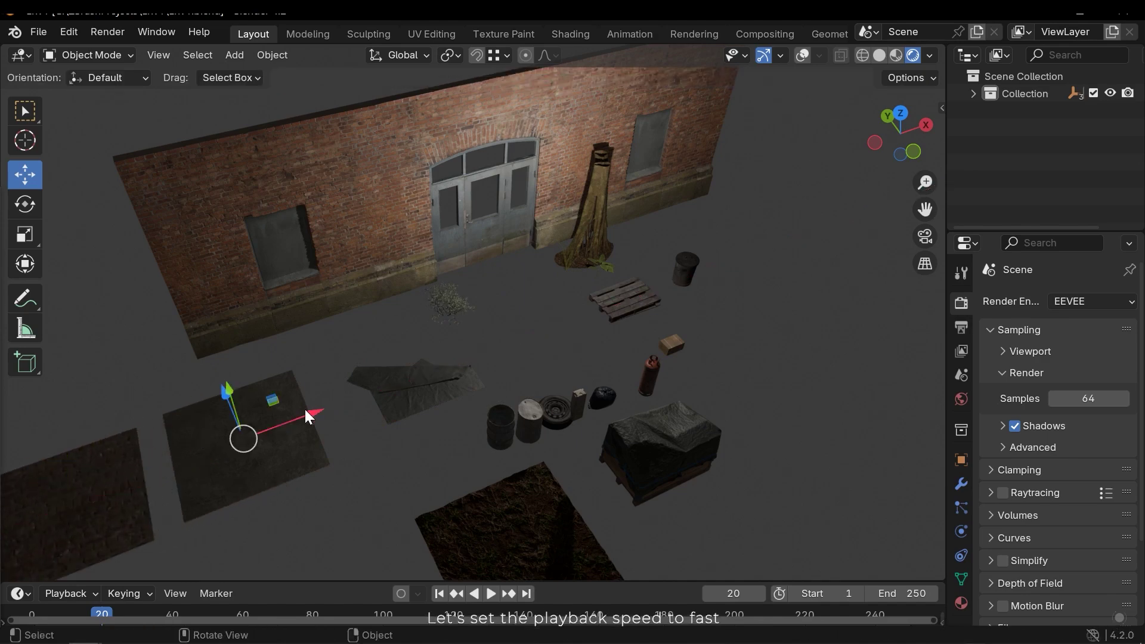
Step: Move the concrete ground plane in front of the building and scale it up to lie beneath all the scattered assets
left_click_drag(306, 415, 531, 344)
left_click_drag(628, 305, 631, 313)
key("s")
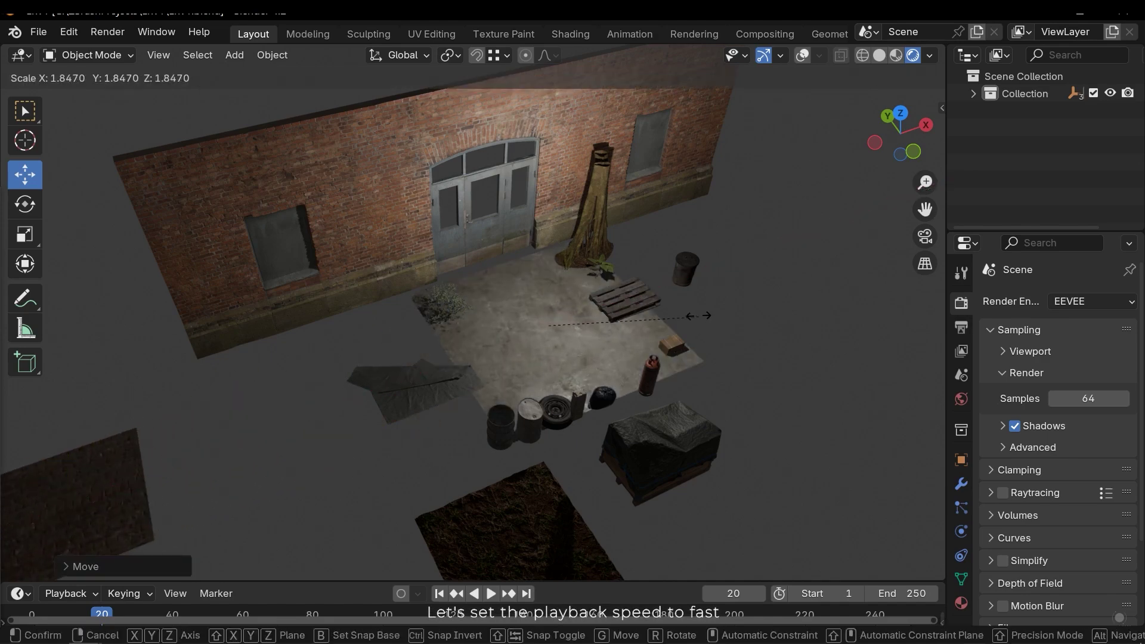
middle_click_drag(723, 340, 661, 388)
scroll(650, 363, "down", 3)
key("s")
left_click(776, 242)
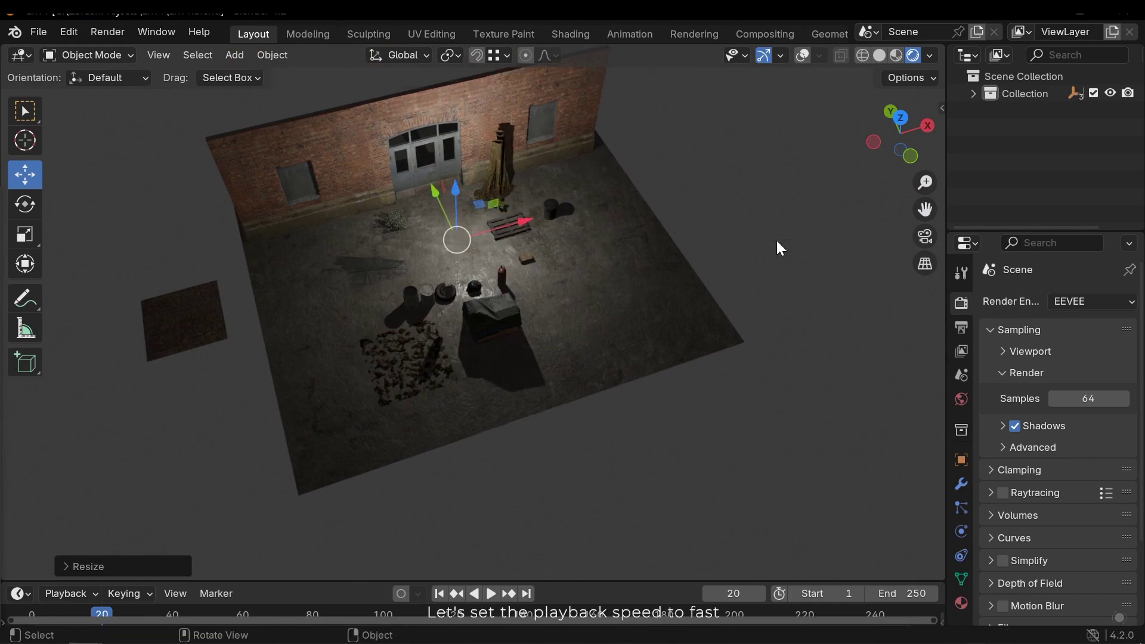
left_click_drag(437, 195, 480, 241)
Step: Rotate the second tree about its vertical axis and position it between the left window and the door
left_click(688, 205)
scroll(584, 417, "up", 3)
middle_click_drag(588, 465, 572, 417)
scroll(510, 376, "up", 4)
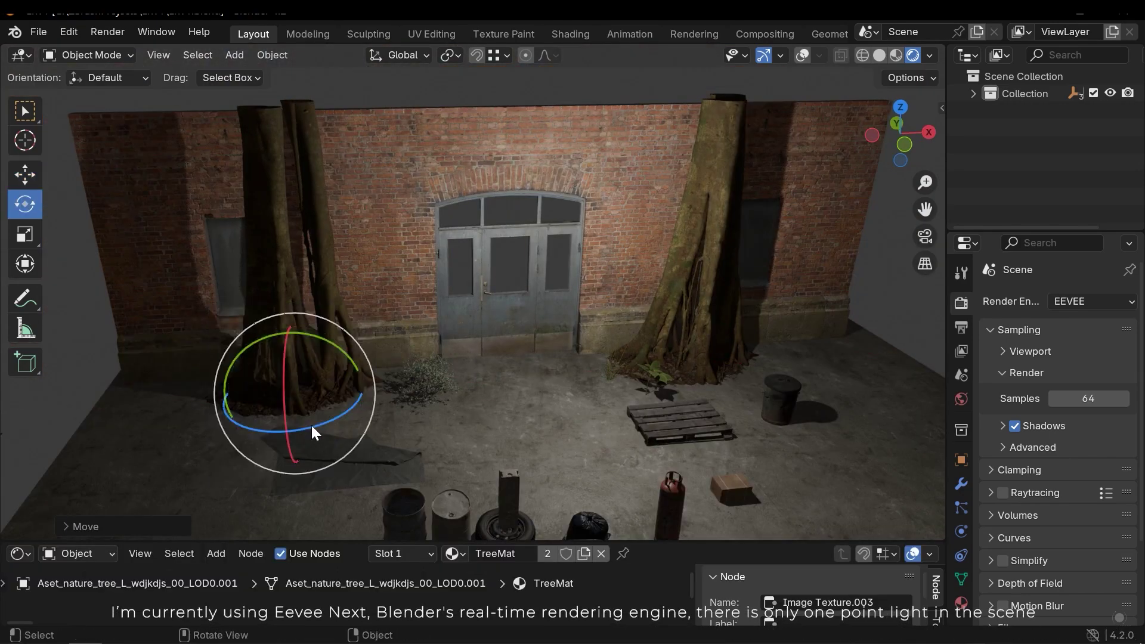
left_click_drag(350, 411, 383, 403)
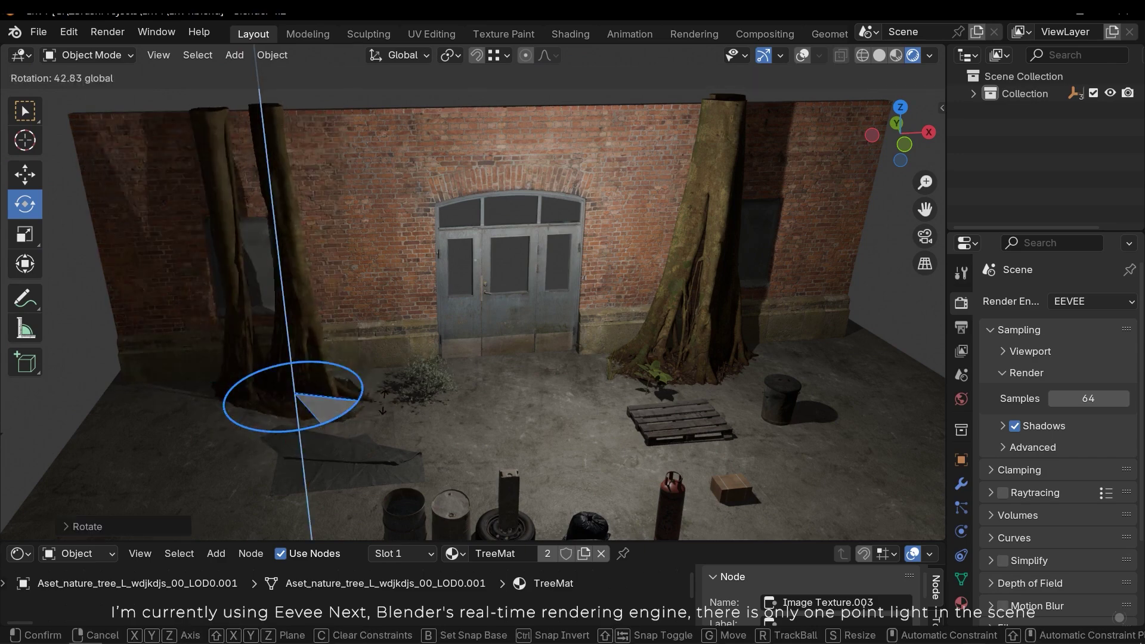
left_click(256, 349)
mouse_move(292, 328)
left_mouse_down()
mouse_move(294, 339)
mouse_move(290, 329)
left_mouse_up()
left_click_drag(366, 388, 398, 383)
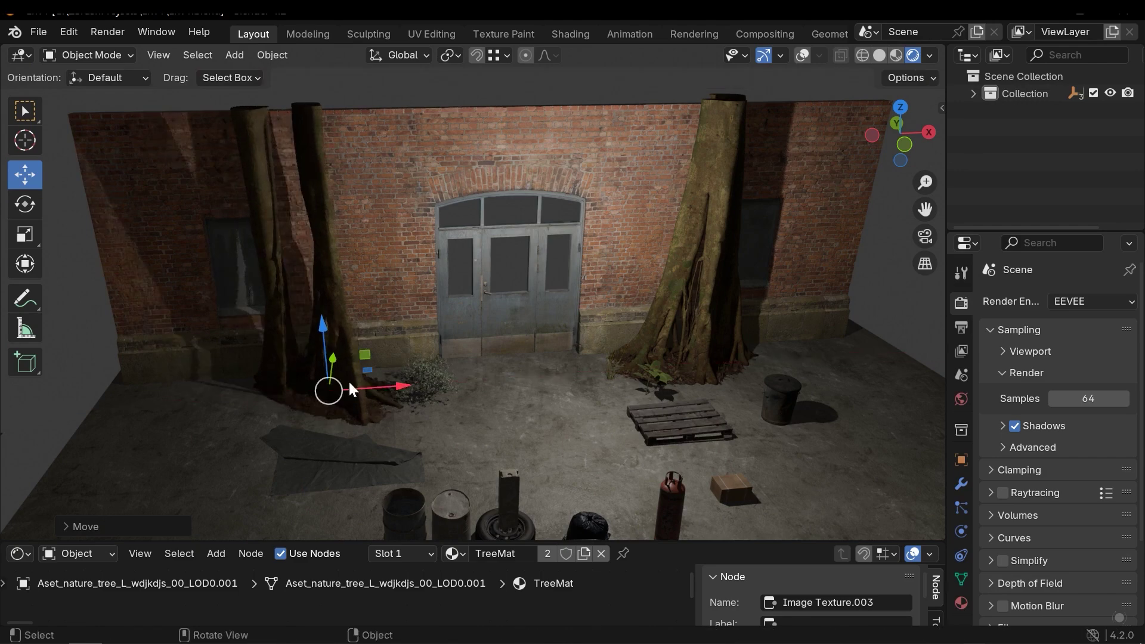
Step: Move the small white-leaved bush against the base of the left tree and save the file
left_click(418, 381)
key("KP_Decimal")
middle_click_drag(596, 239, 456, 192)
mouse_move(570, 387)
left_mouse_down()
mouse_move(628, 384)
mouse_move(587, 386)
left_mouse_up()
middle_click_drag(587, 382, 676, 409)
mouse_move(554, 373)
left_mouse_down()
mouse_move(528, 363)
mouse_move(539, 374)
left_mouse_up()
scroll(539, 375, "down", 8)
middle_click_drag(539, 375, 491, 349)
scroll(506, 347, "up", 2)
scroll(597, 325, "up", 1)
key("ctrl+s")
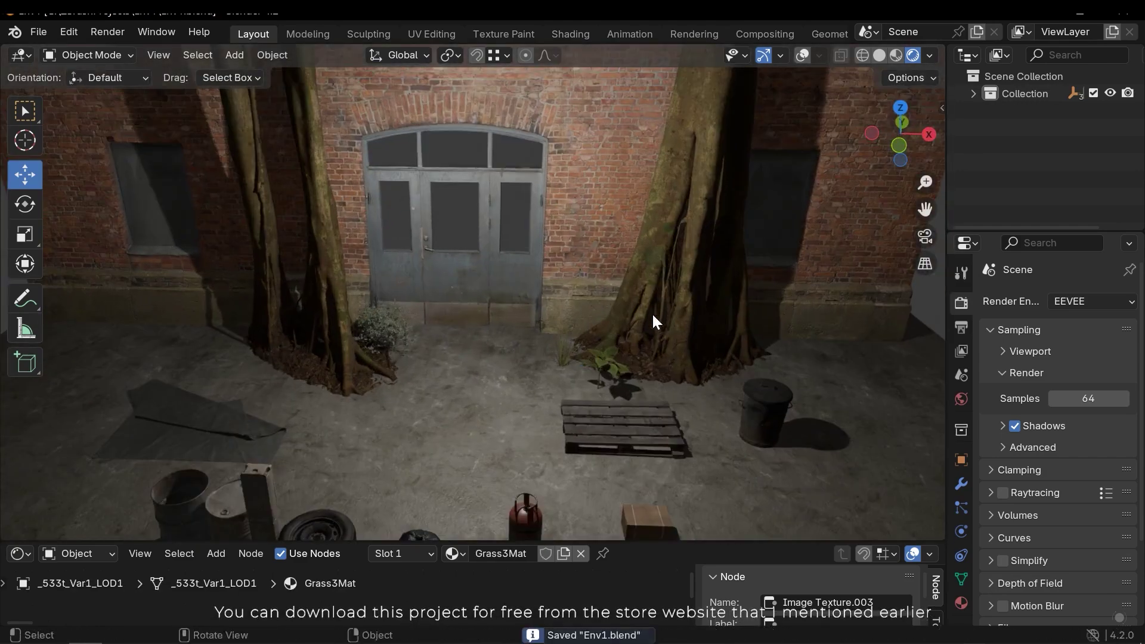
Step: Duplicate the white-leaved bush and place the copy on the outer side of the left tree
scroll(403, 378, "up", 2)
middle_click_drag(403, 378, 331, 365, "shift")
key("shift+d")
right_click(336, 357)
left_click_drag(359, 324, 227, 343)
left_click_drag(172, 305, 144, 349)
Step: Move the broad-leaved green plant from the right tree to the roots of the left tree
left_click(617, 343)
left_click_drag(673, 375, 310, 379)
mouse_move(655, 381)
middle_mouse_down()
mouse_move(560, 395)
mouse_move(644, 382)
middle_mouse_up()
left_click(371, 294)
left_click(347, 299)
Step: Duplicate the broad-leaved plant beside the left tree's roots and rotate the copy to vary its look
middle_click_drag(361, 340, 313, 356)
key("shift+d")
left_click(409, 365)
scroll(382, 340, "up", 3)
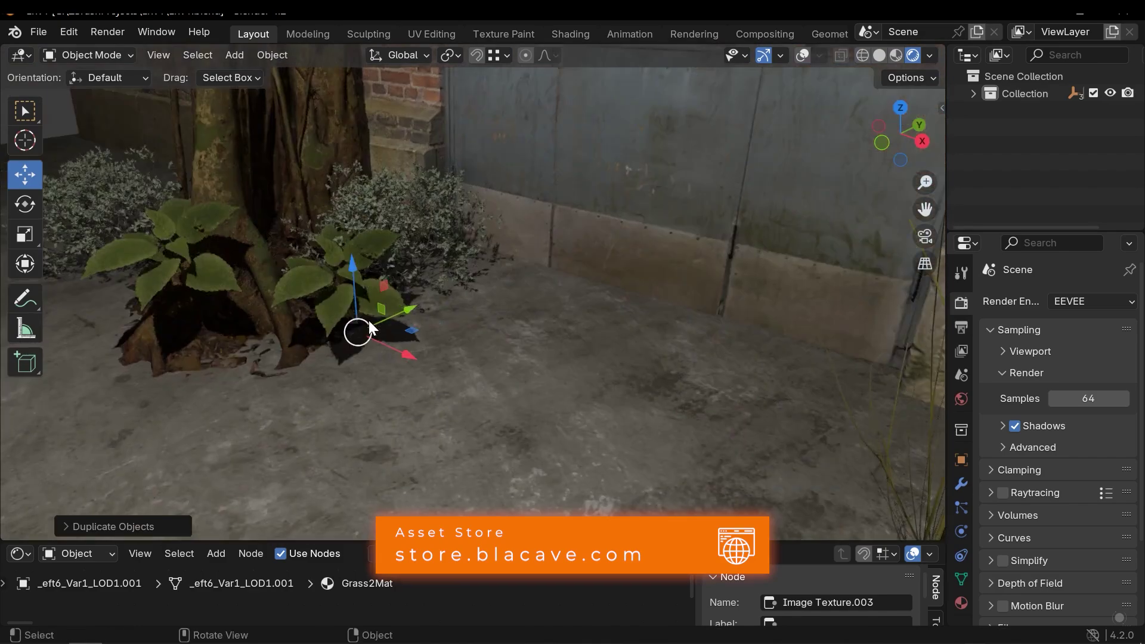
key("r")
left_click(440, 374)
middle_click_drag(420, 361, 582, 363)
key("r")
left_click(502, 315)
Step: Duplicate foliage around the left tree's base, scaling the copy and moving it into place among the roots
scroll(424, 333, "down", 5)
left_click(370, 294)
scroll(499, 317, "up", 4)
middle_click_drag(499, 318, 569, 341)
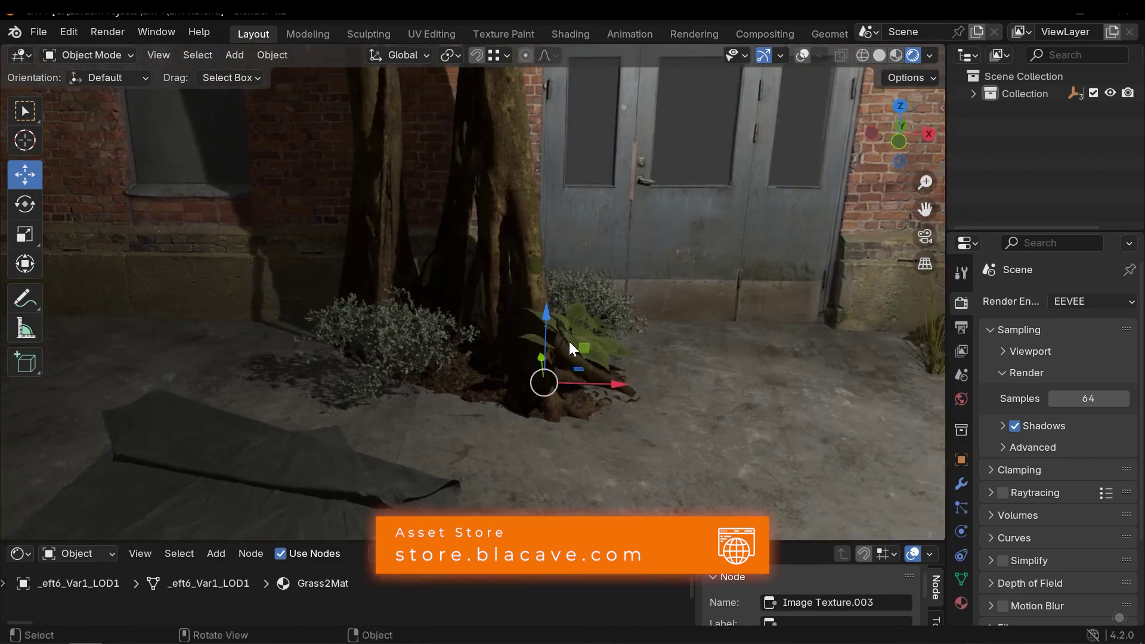
left_click(392, 360)
key("shift+d")
key("s")
left_click(513, 388)
key("g")
left_click(537, 401)
middle_click_drag(537, 401, 528, 373)
key("g")
left_click(425, 369)
Step: Duplicate the tall grass along X, then move and scale the copy beside the left tree's trunk
key("shift+d")
key("x")
left_click(431, 343)
middle_click_drag(430, 343, 499, 371)
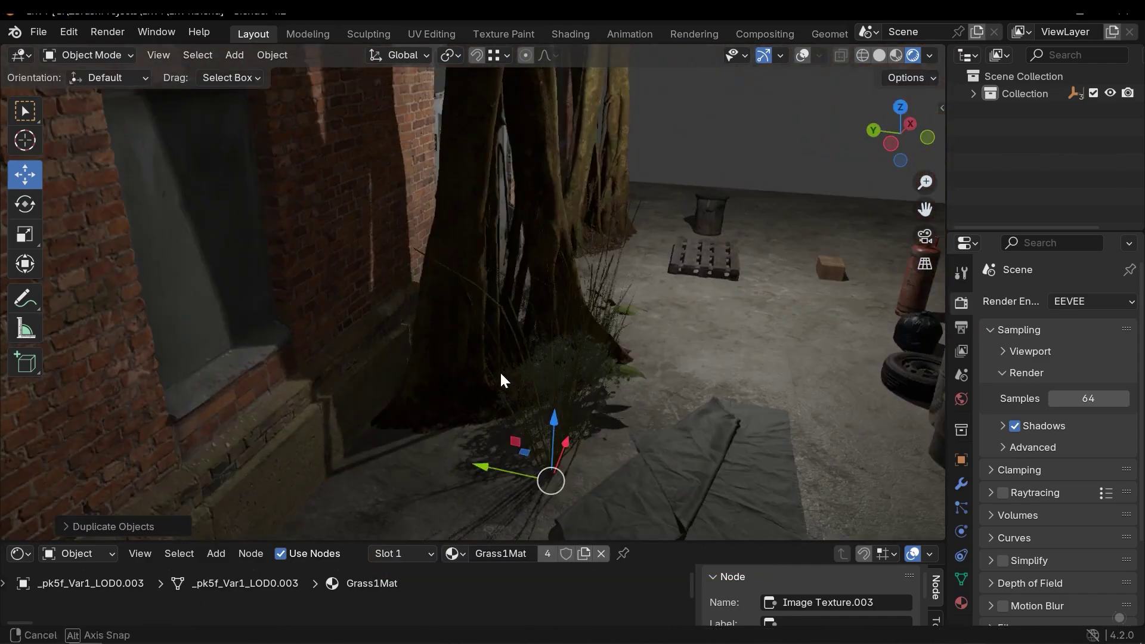
key("g")
left_click(411, 370)
middle_click_drag(412, 371, 358, 358)
key("s")
left_click(434, 389)
middle_click_drag(434, 389, 499, 418)
Step: Duplicate the tall grass again and place the copy at the base of the right tree
left_click(404, 382)
key("shift+d")
left_click(474, 381)
key("g")
left_click(471, 388)
left_click_drag(380, 380, 397, 390)
left_click_drag(421, 298, 421, 298)
middle_click_drag(475, 377, 422, 377)
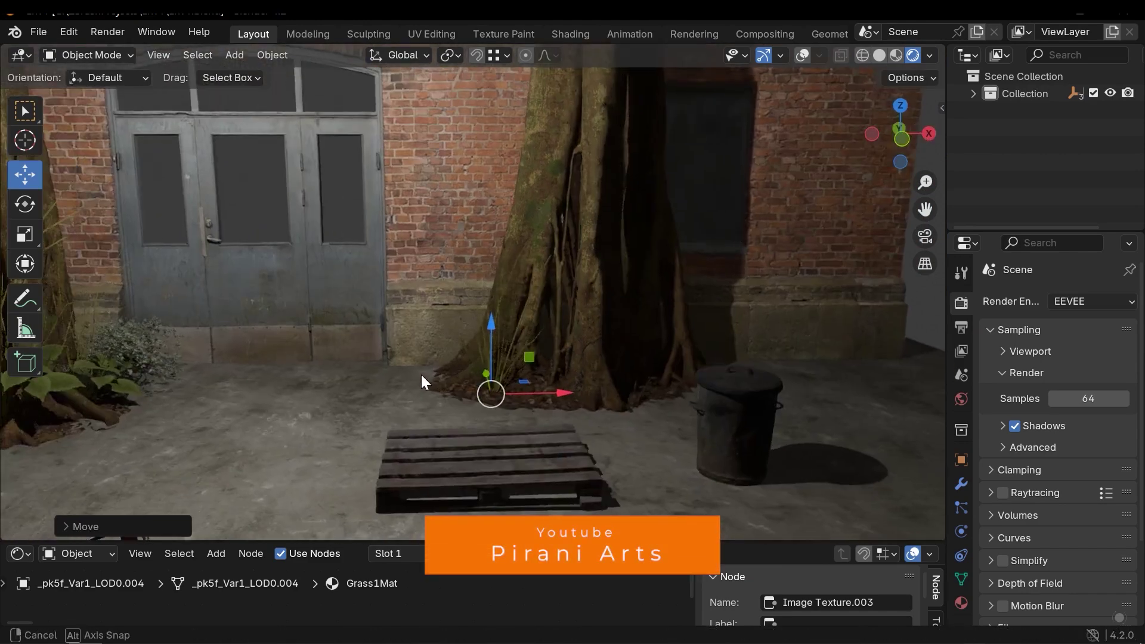
Step: Add another tall grass copy between the right tree and the brick wall, adjusting its position along X
scroll(441, 377, "down", 3)
key("shift+d")
left_click(468, 376)
middle_click_drag(376, 304, 434, 332)
scroll(417, 340, "up", 2)
left_click_drag(230, 381, 167, 344)
middle_click_drag(334, 394, 256, 364)
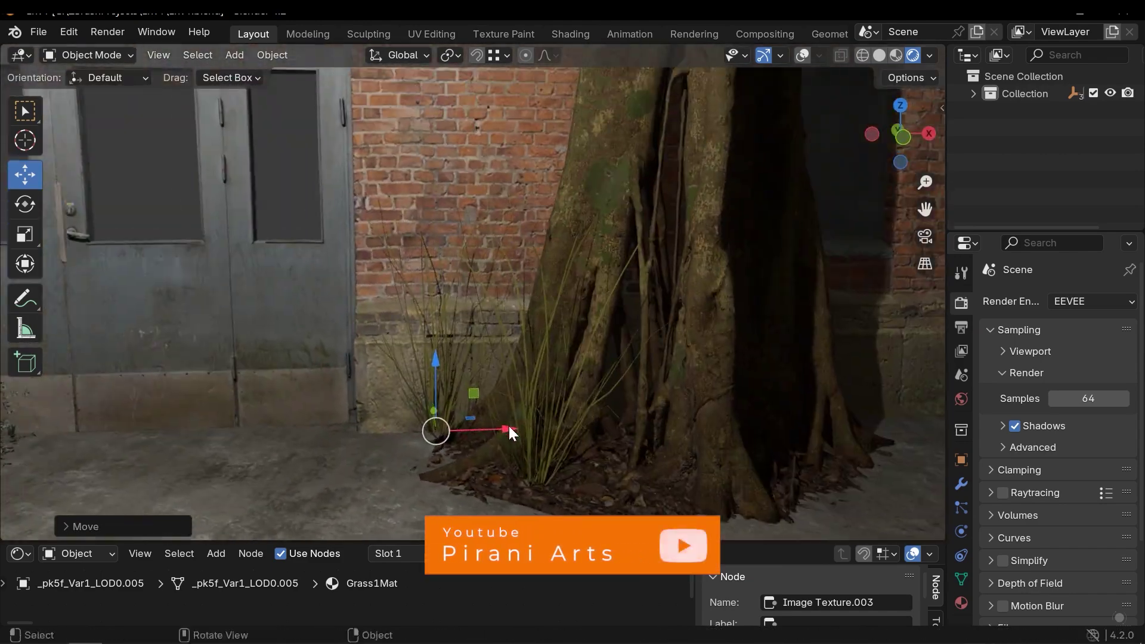
left_click_drag(510, 429, 551, 427)
key("shift+space")
left_click(452, 396)
Step: Move the trash can against the brick wall between the door and the right tree
left_click_drag(668, 439, 486, 436)
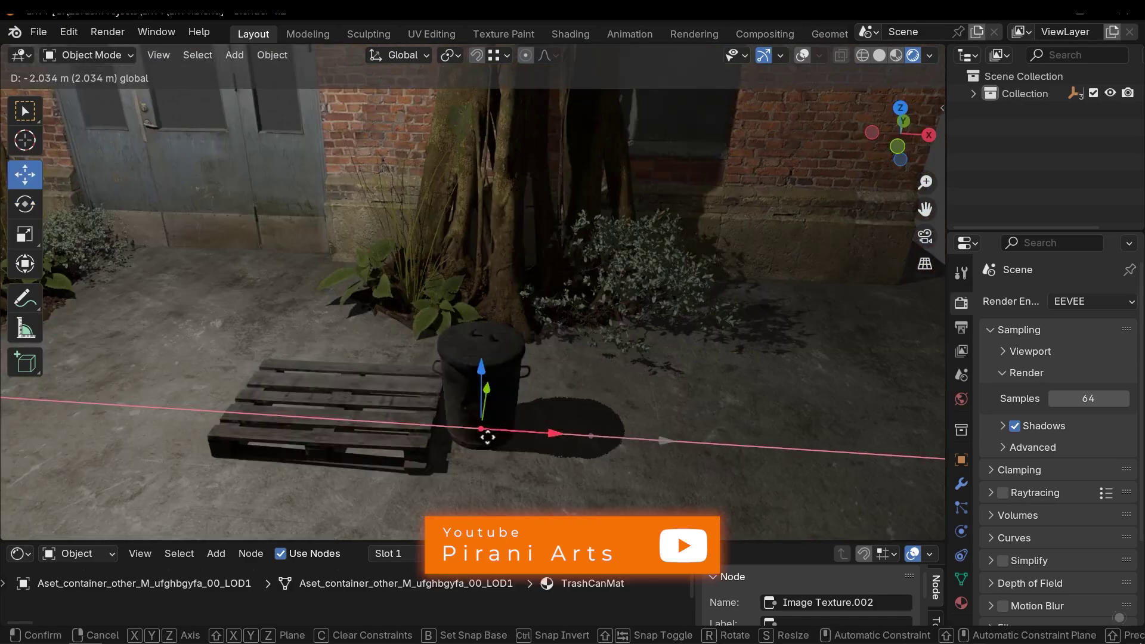
middle_click_drag(465, 418, 554, 421)
left_click_drag(581, 409, 373, 376)
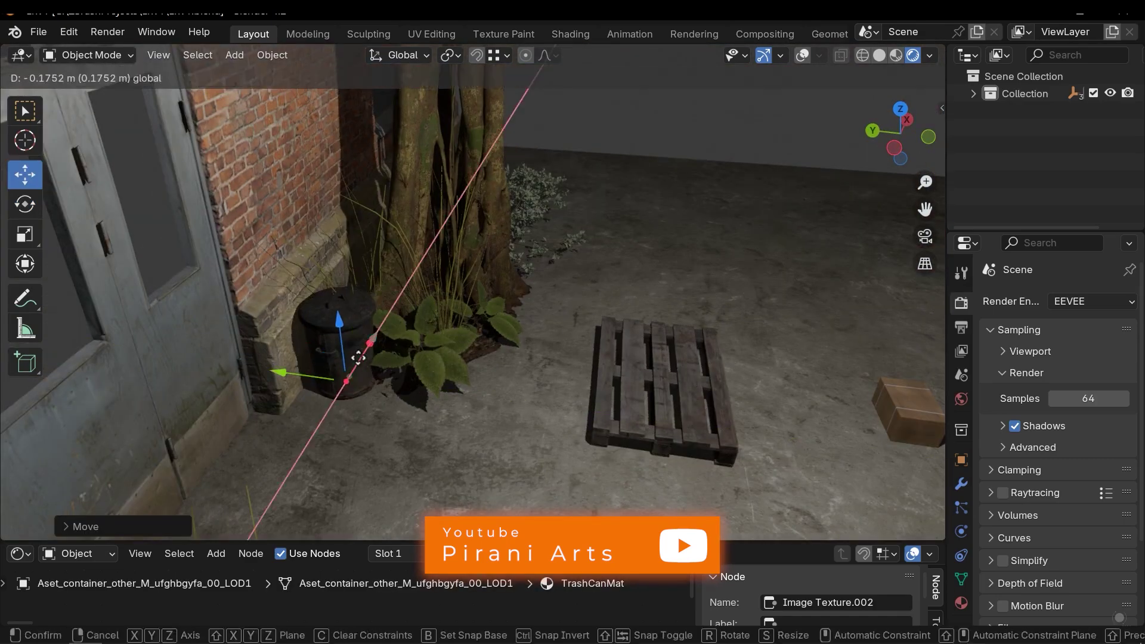
left_click(359, 357)
middle_click_drag(358, 356, 464, 424)
key("s")
middle_click_drag(489, 370, 599, 366)
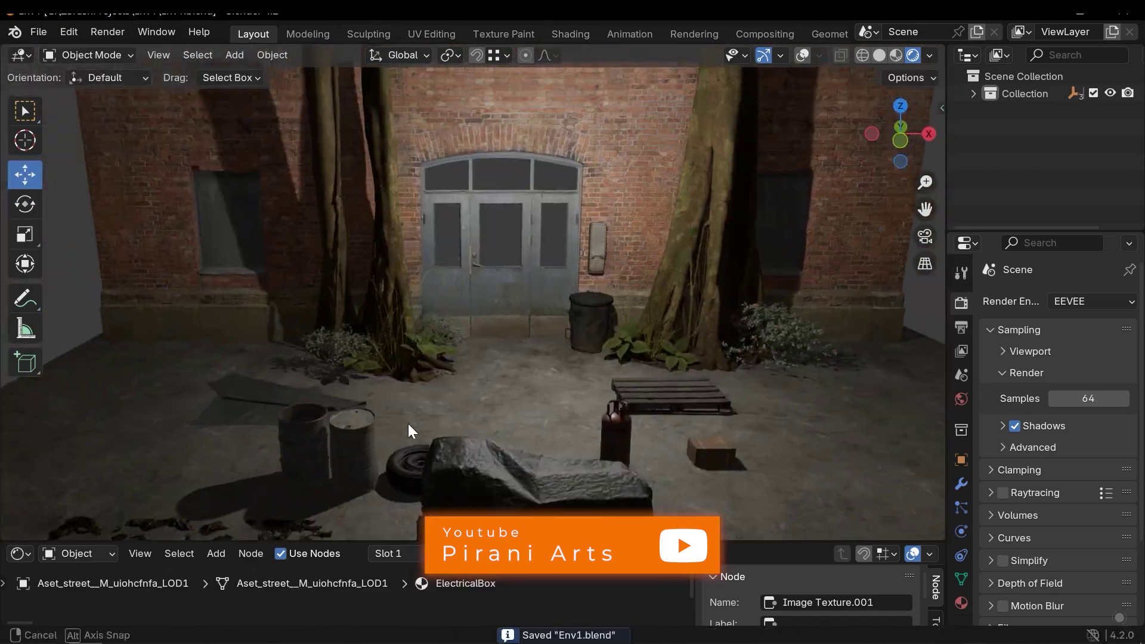
Step: Scale the closed rusty barrel and position it in front of the left tree as a stand for the cardboard box
left_click(355, 426)
key("s")
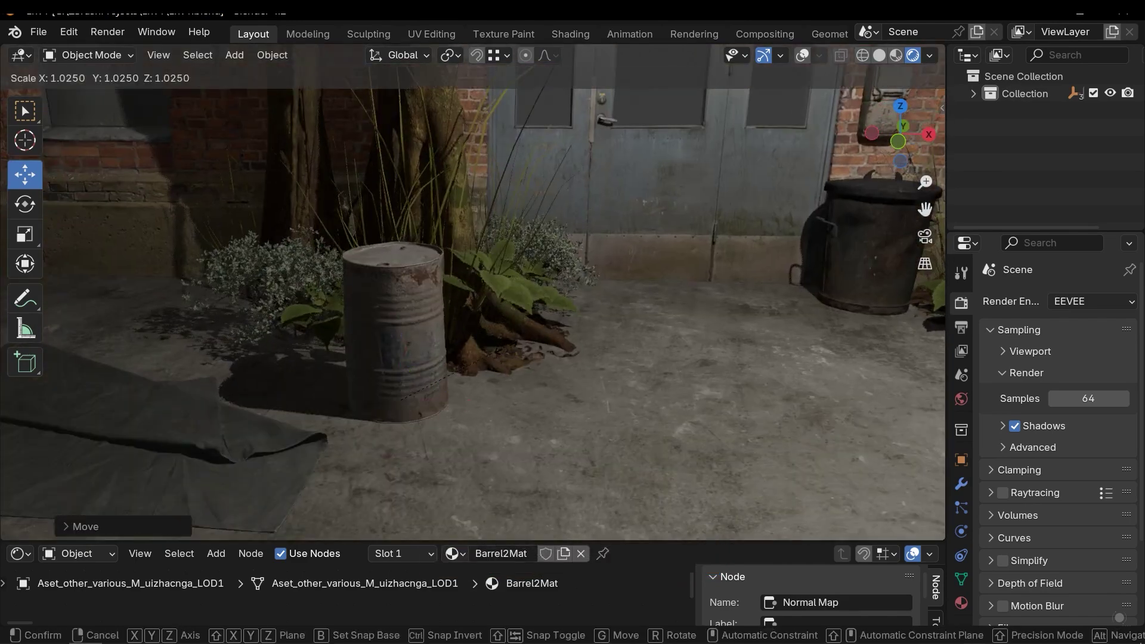
left_click(520, 346)
key("s")
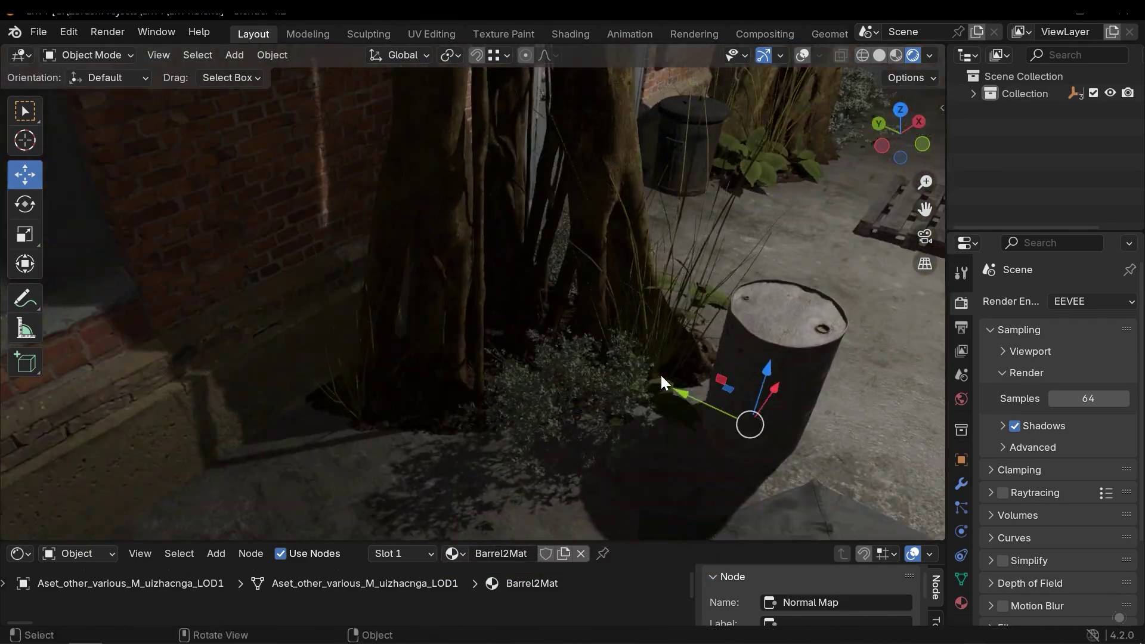
key("g")
key("y")
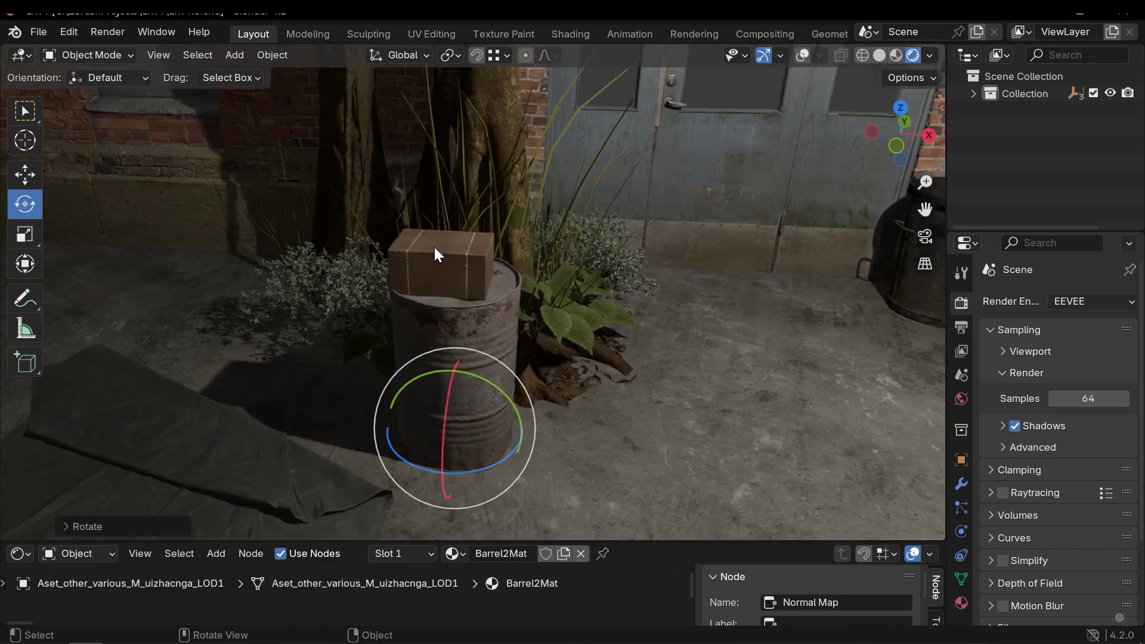
key("s")
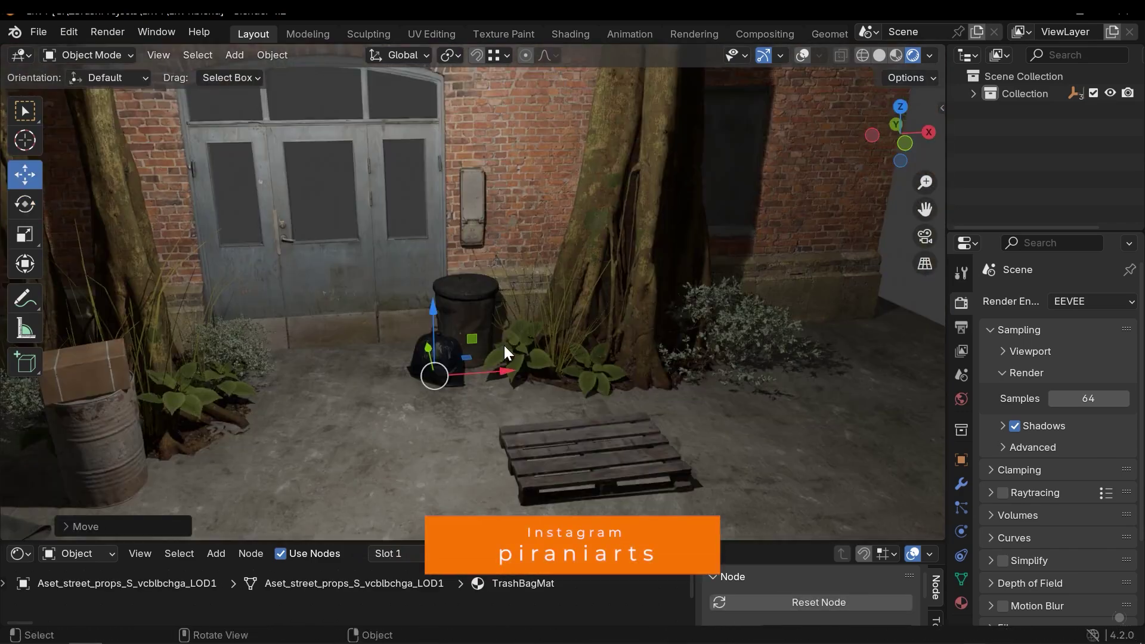
Step: Duplicate the black trash bag beside the trash can and rotate the copy freely
key("shift+d")
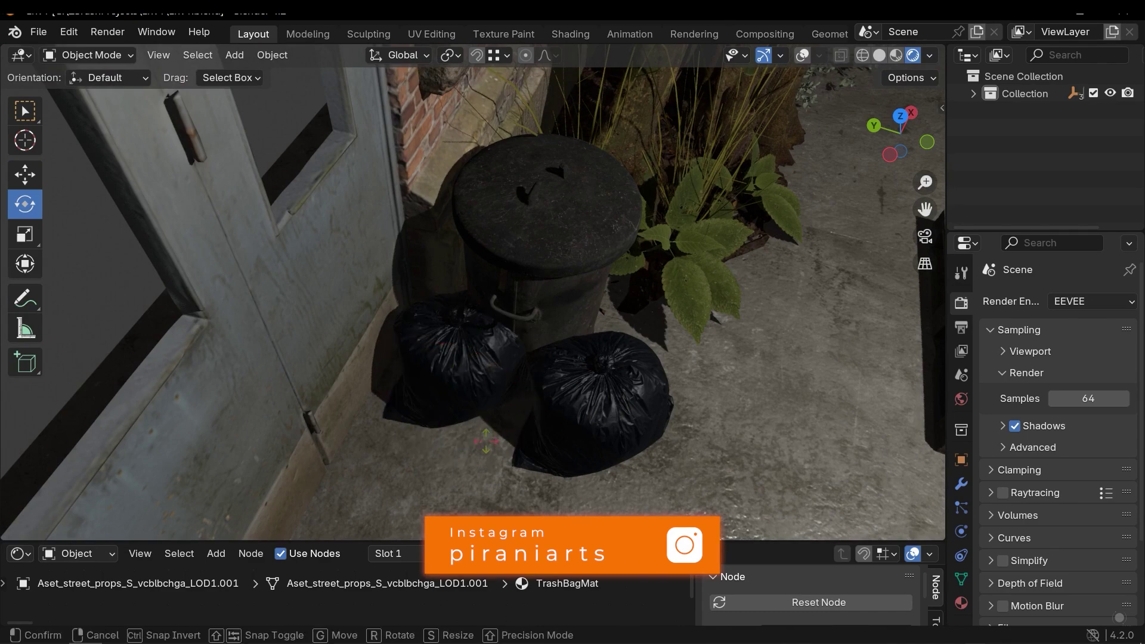
left_click_drag(460, 448, 444, 444)
left_click(444, 444)
Step: Scale up the tarp-covered storage pallet, rotate it freely, and move it along the ground in front of the right tree
key("shift+space")
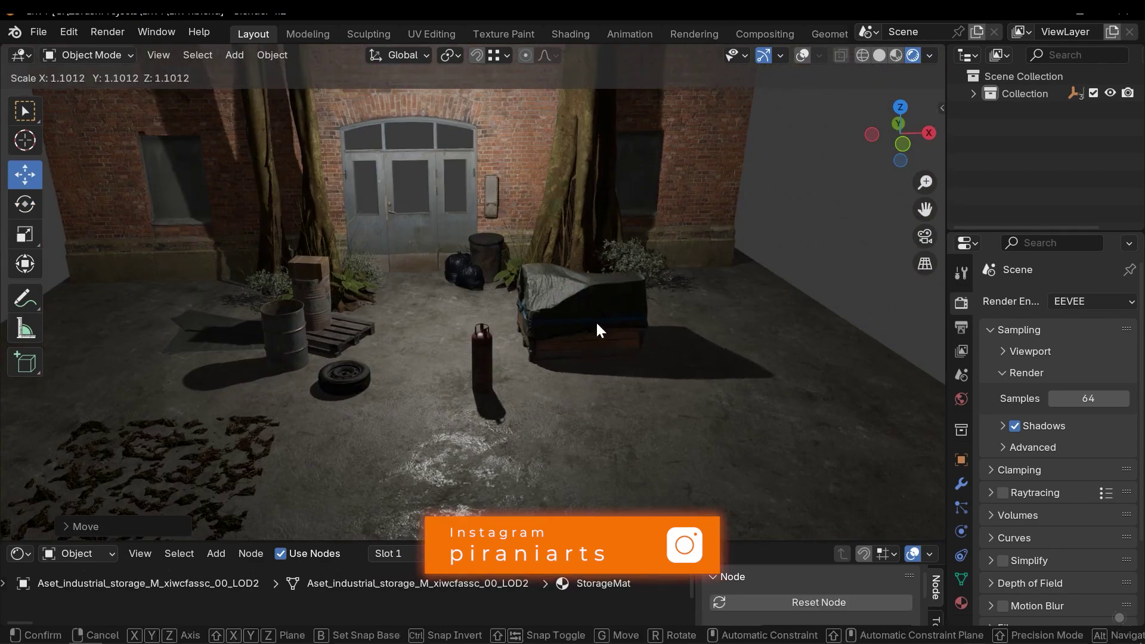
key("r")
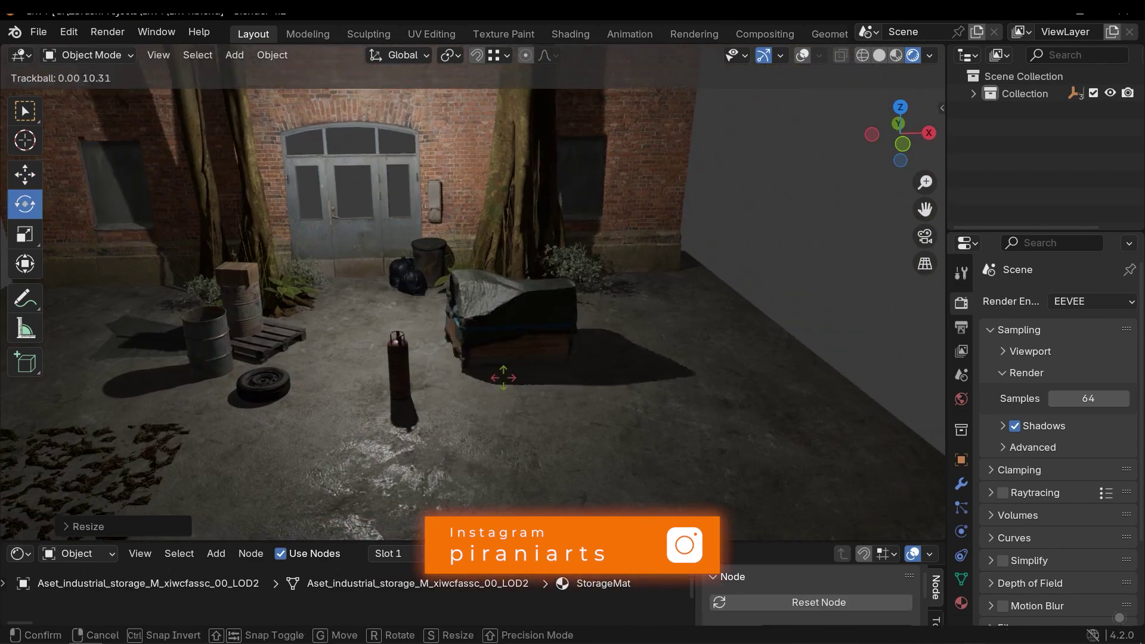
key("shift+space")
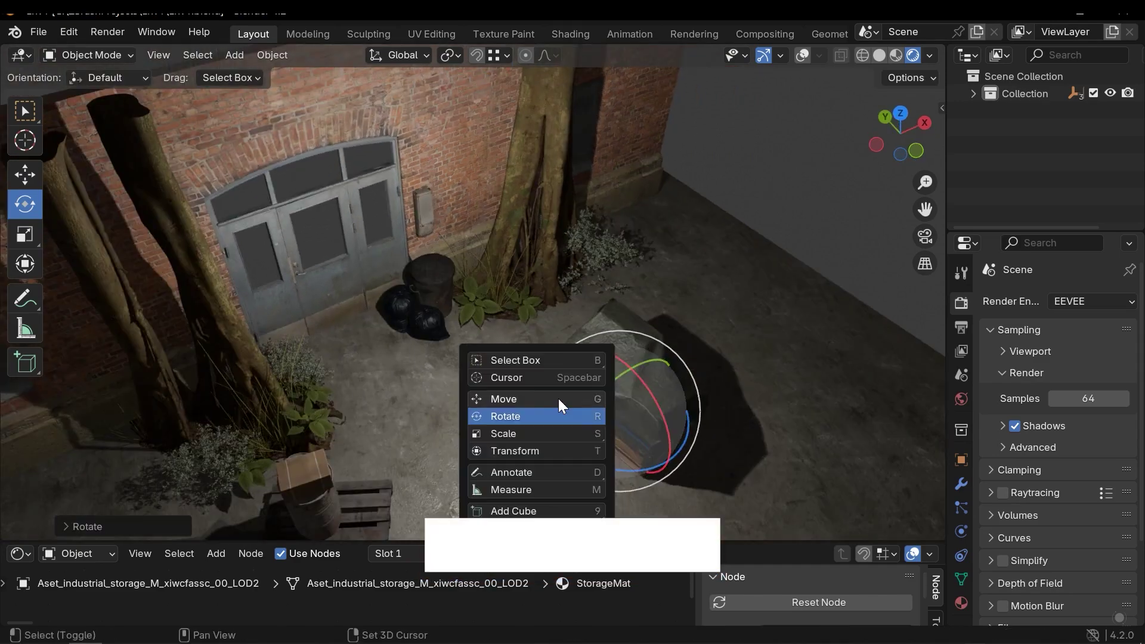
left_click(558, 398)
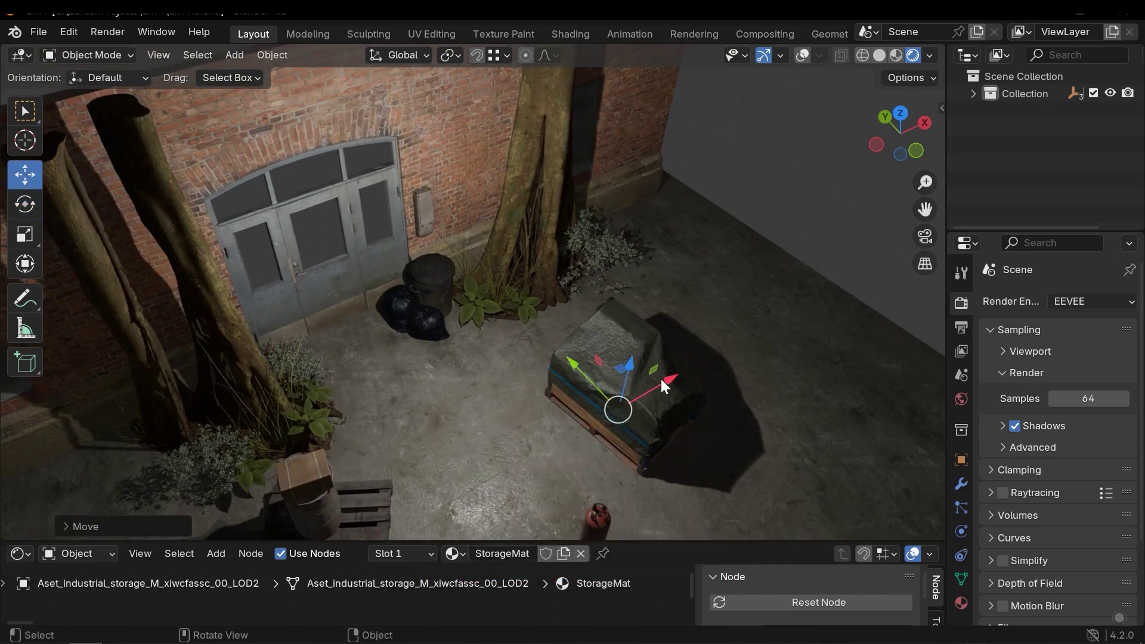
Step: Duplicate the left tree, move the copy forward along Y to beside the tire, and rotate it
key("shift+d")
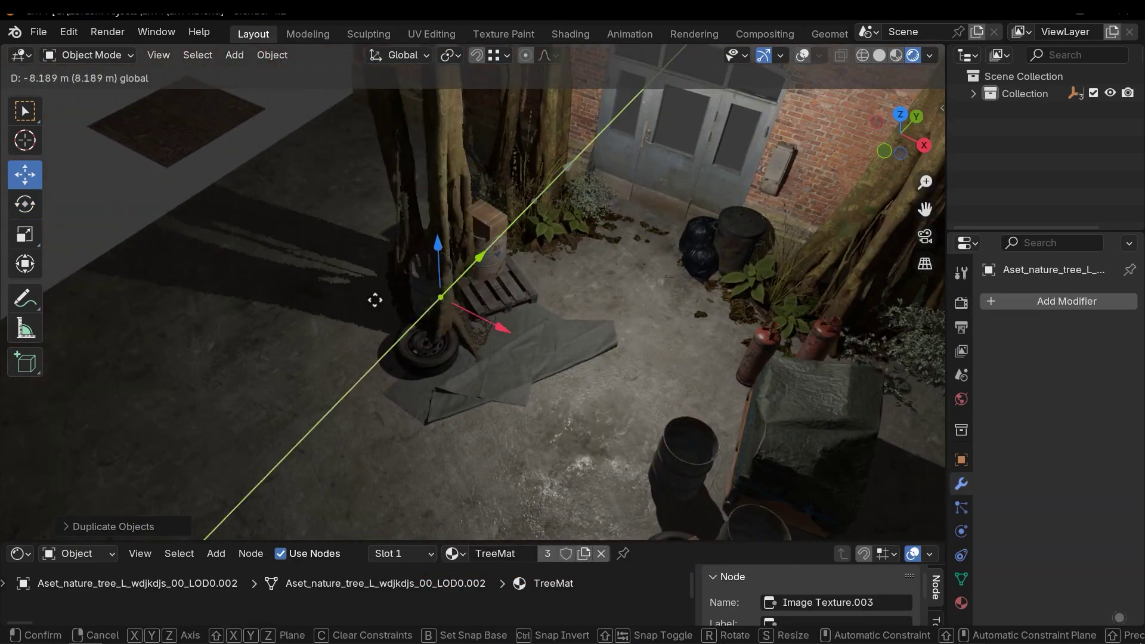
left_click(381, 310)
key("r")
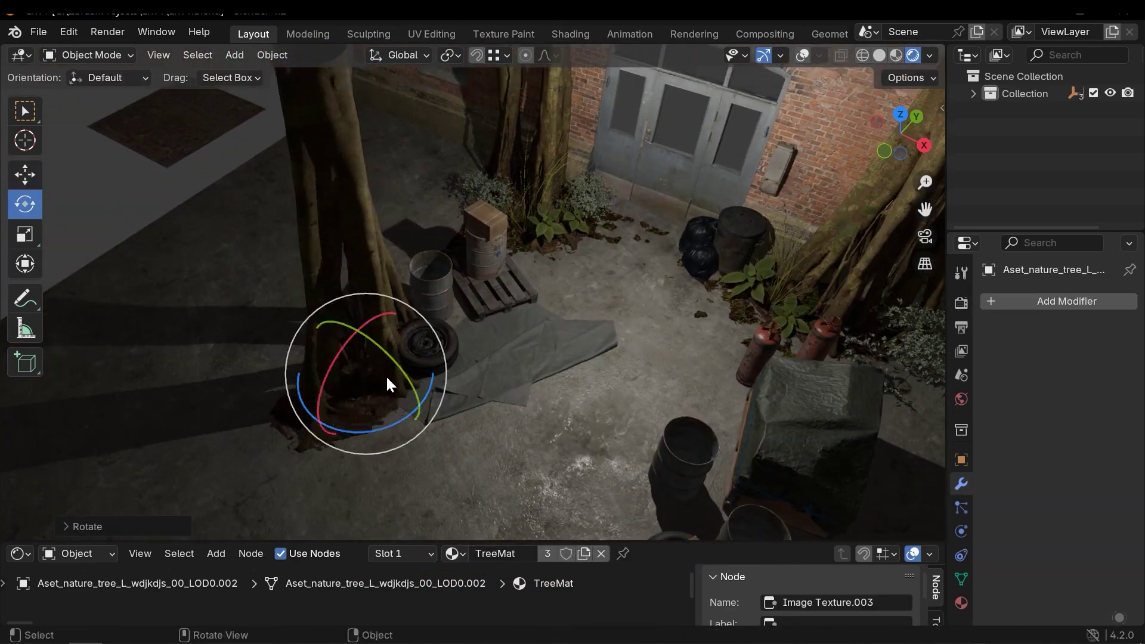
left_click(461, 418)
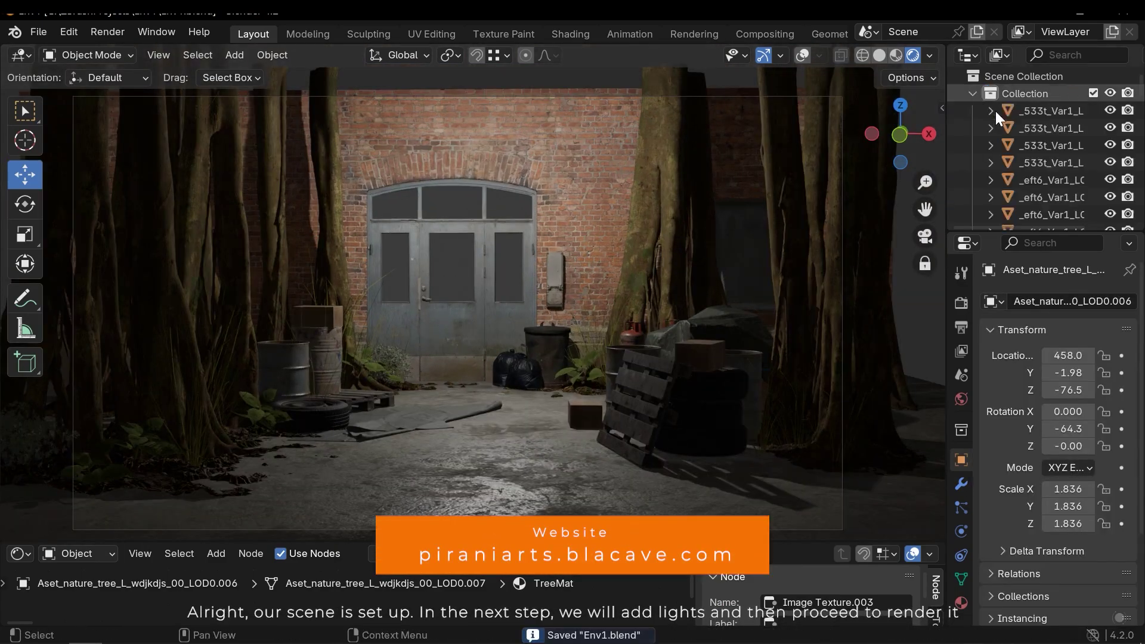
Step: Select the camera in the object list and go through its properties
scroll(1042, 159, "down", 20)
left_click(1041, 164)
left_click(960, 531)
scroll(1089, 492, "down", 2)
left_click(1067, 590)
scroll(1096, 567, "down", 5)
left_click(1061, 437)
scroll(1061, 293, "up", 2)
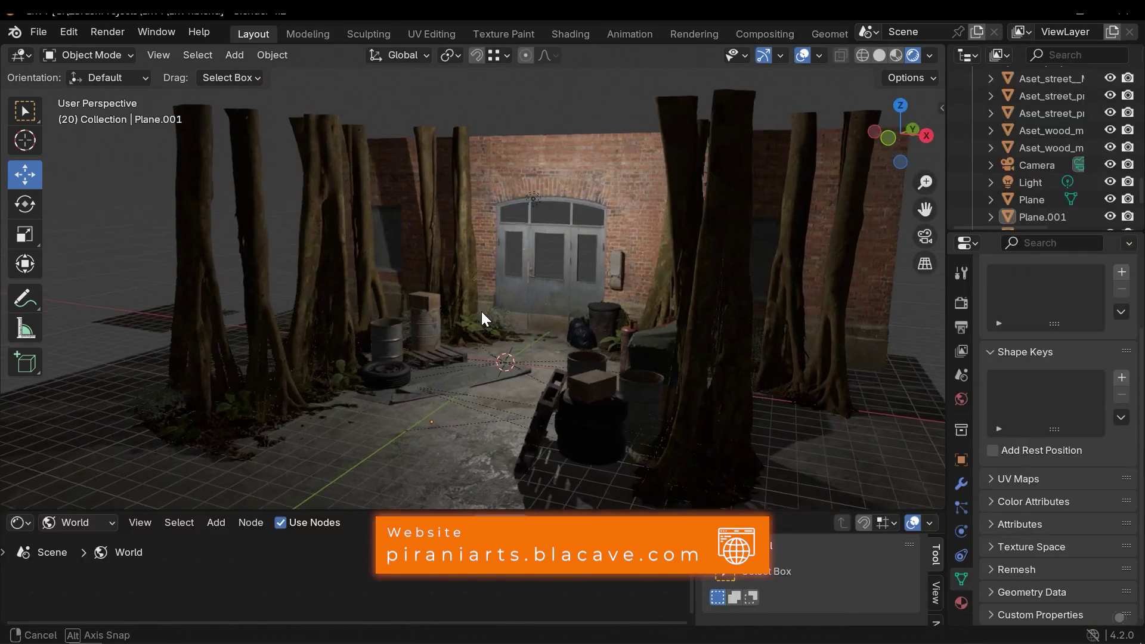
Step: Delete the point light in front of the building door
left_click(532, 202)
key("Delete")
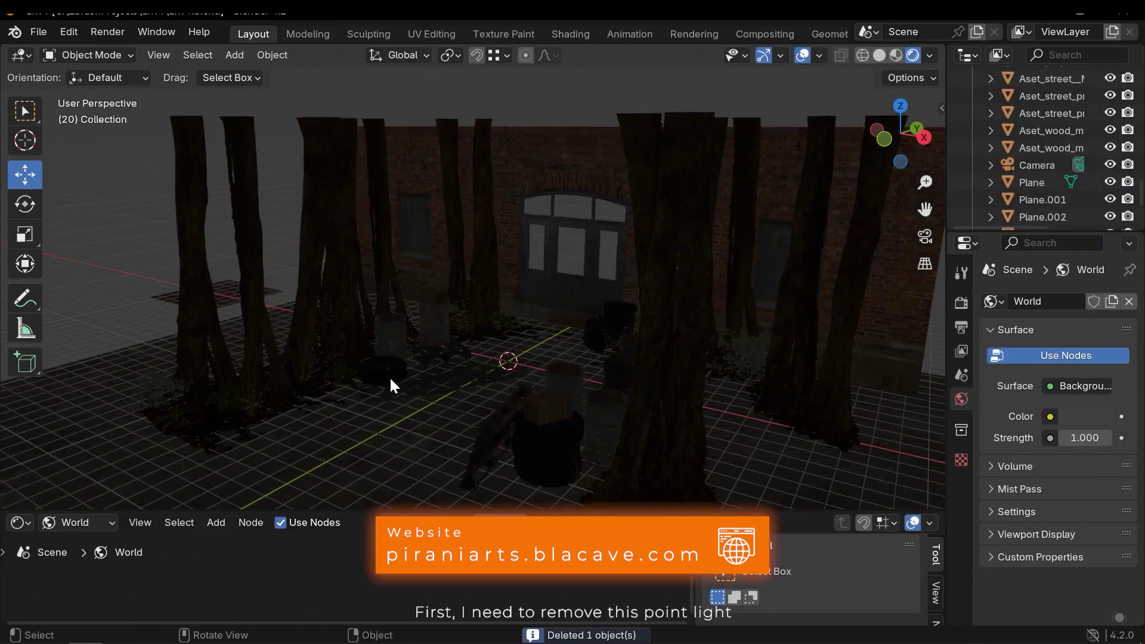
middle_click_drag(388, 376, 462, 382)
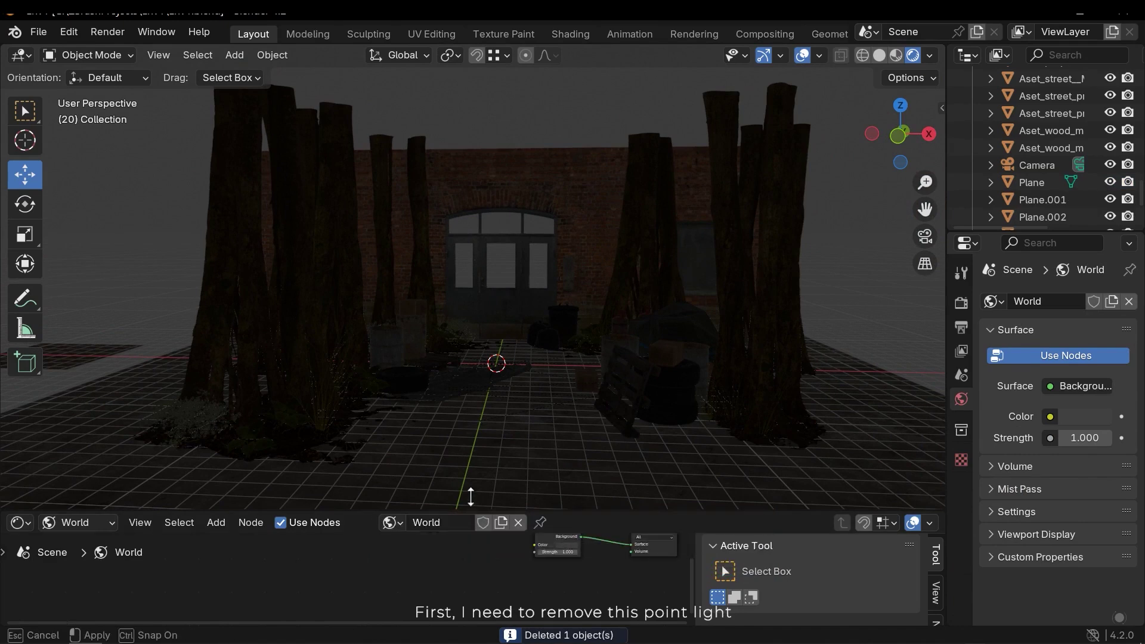
Step: Enlarge the node area and make sure it is the Shader Editor showing the World nodes
left_click_drag(470, 496, 453, 337)
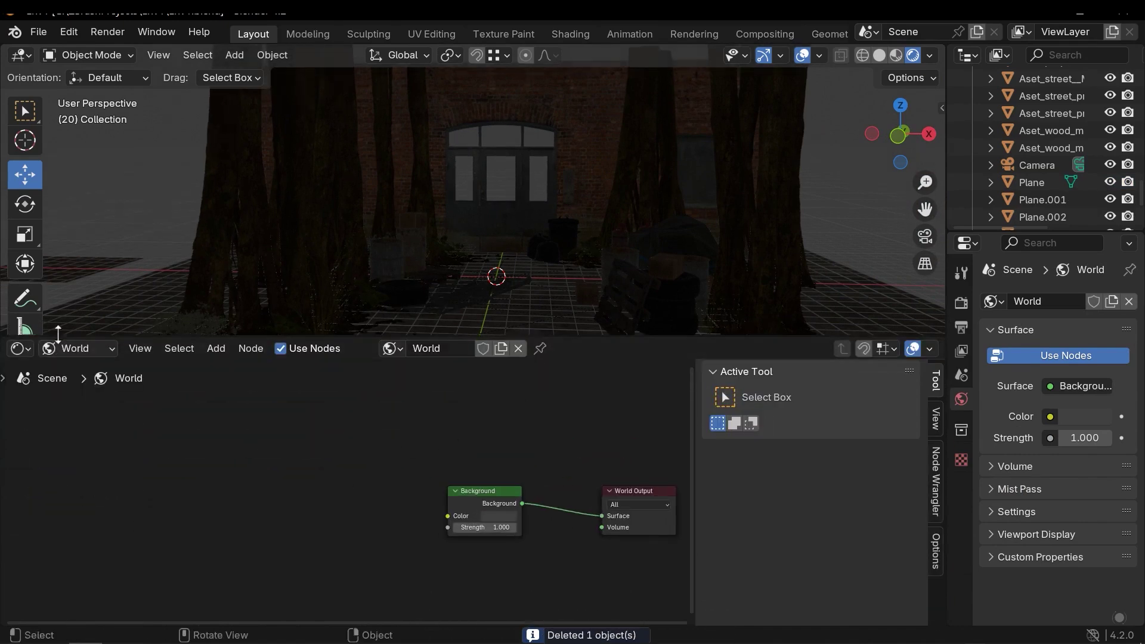
left_click(20, 349)
left_click(67, 510)
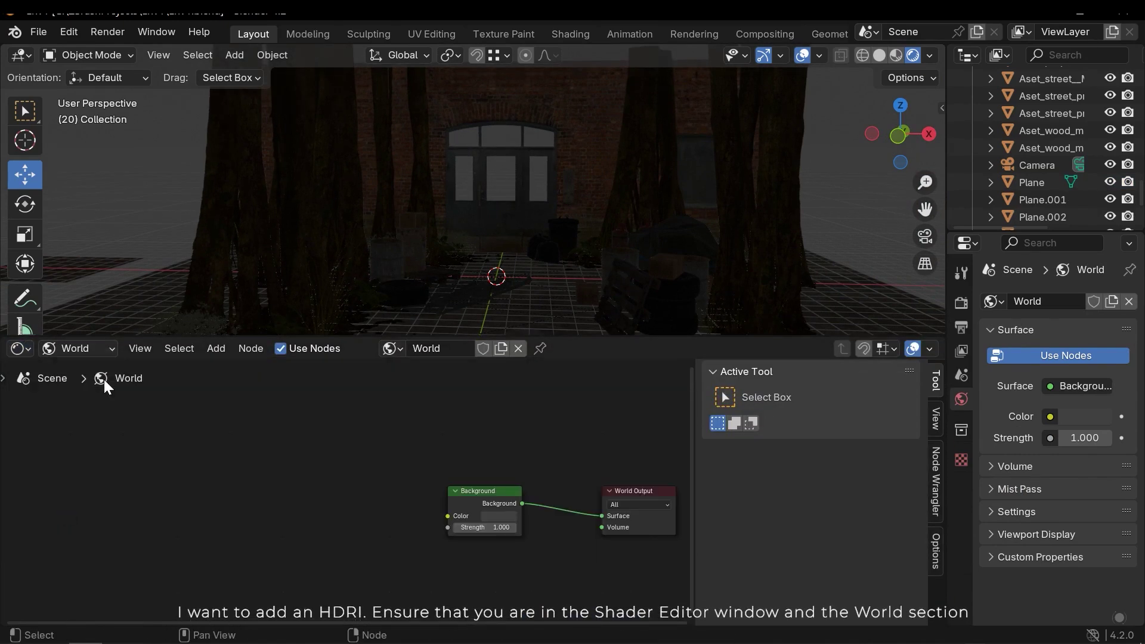
left_click(81, 411)
Step: Add an Environment Texture node to the World nodes and place it before the Background node
scroll(403, 465, "up", 1)
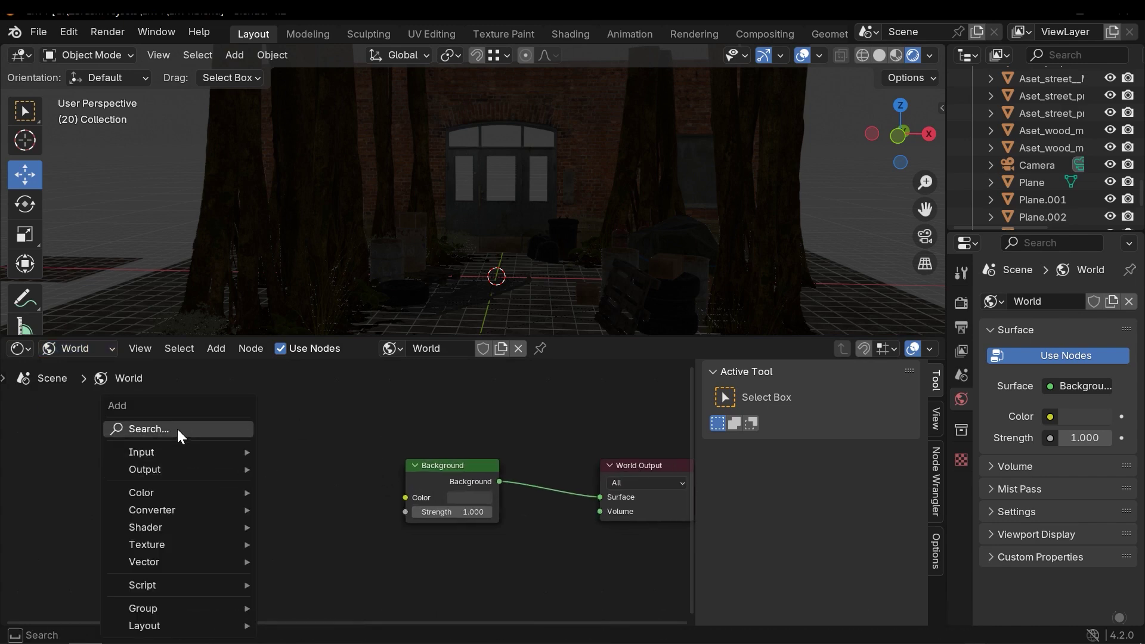
type("en")
key("Return")
left_click(301, 456)
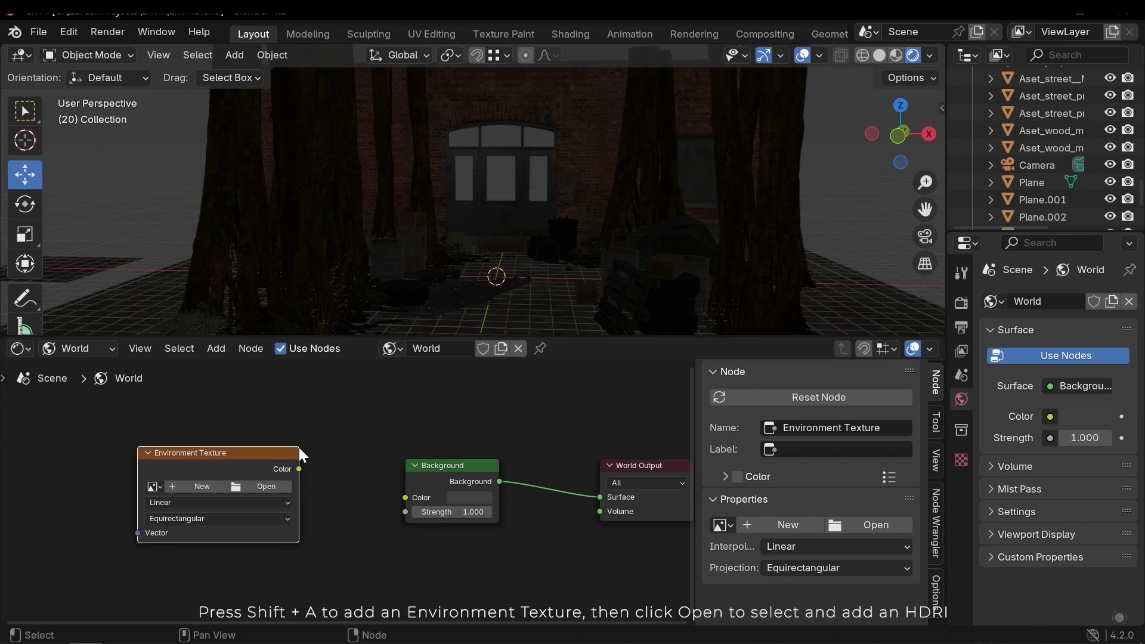
left_click(301, 449)
middle_click_drag(261, 495, 411, 495)
scroll(410, 495, "up", 2)
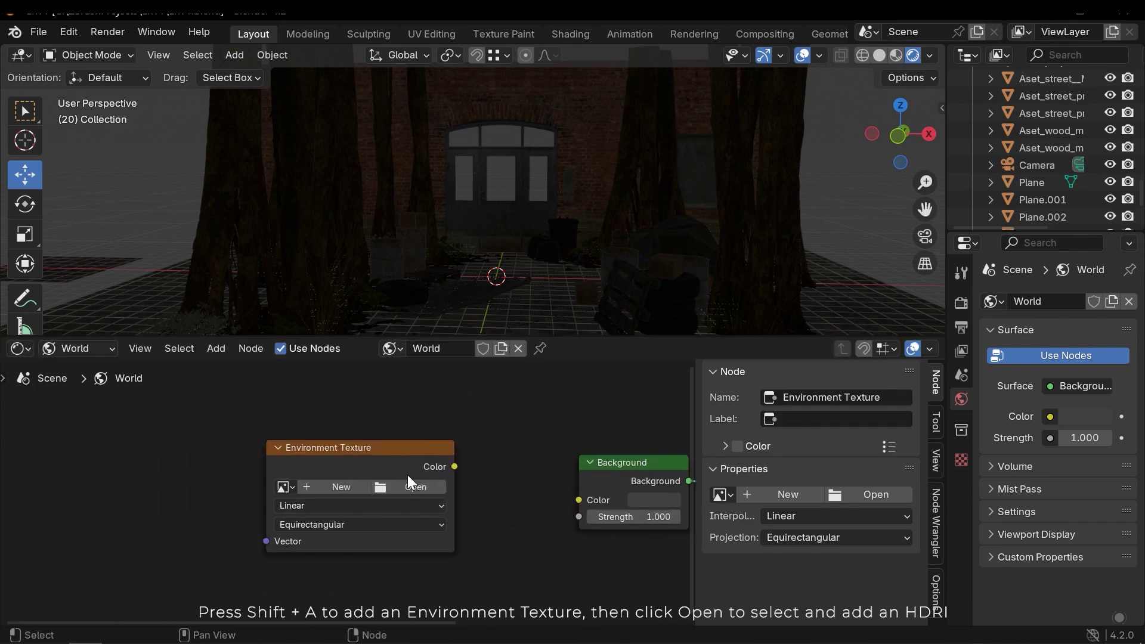
Step: Load autumn_forest_04_1k.exr from HDRI folder 2 into the Environment Texture and connect its Color to the Background's Color
left_click(413, 487)
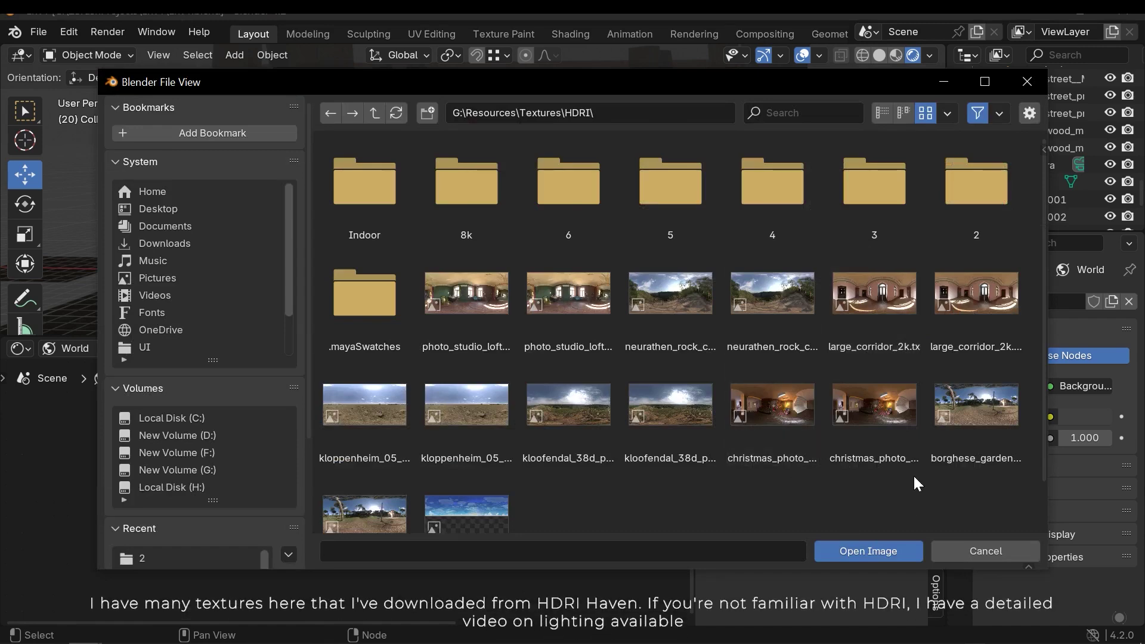
scroll(738, 429, "down", 2)
scroll(739, 430, "up", 2)
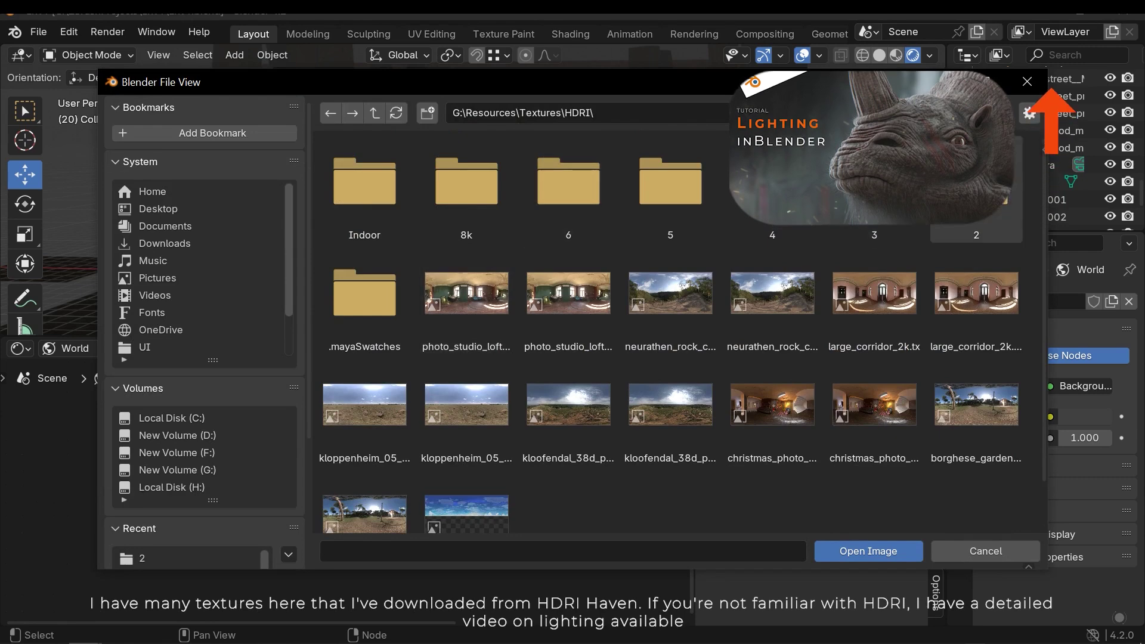
double_click(976, 197)
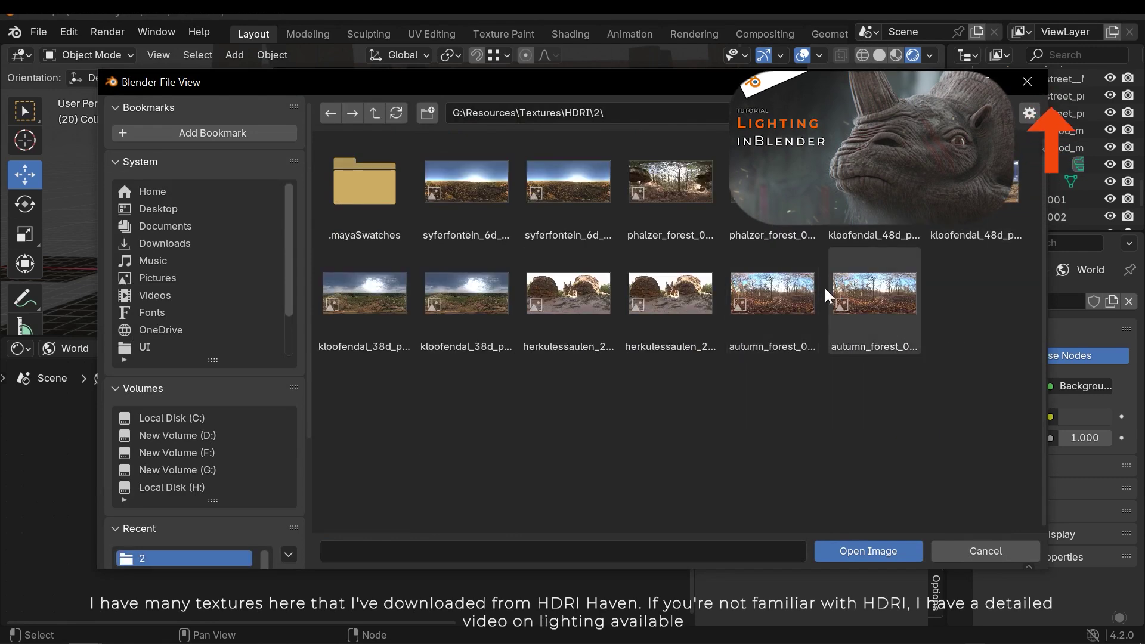
double_click(881, 287)
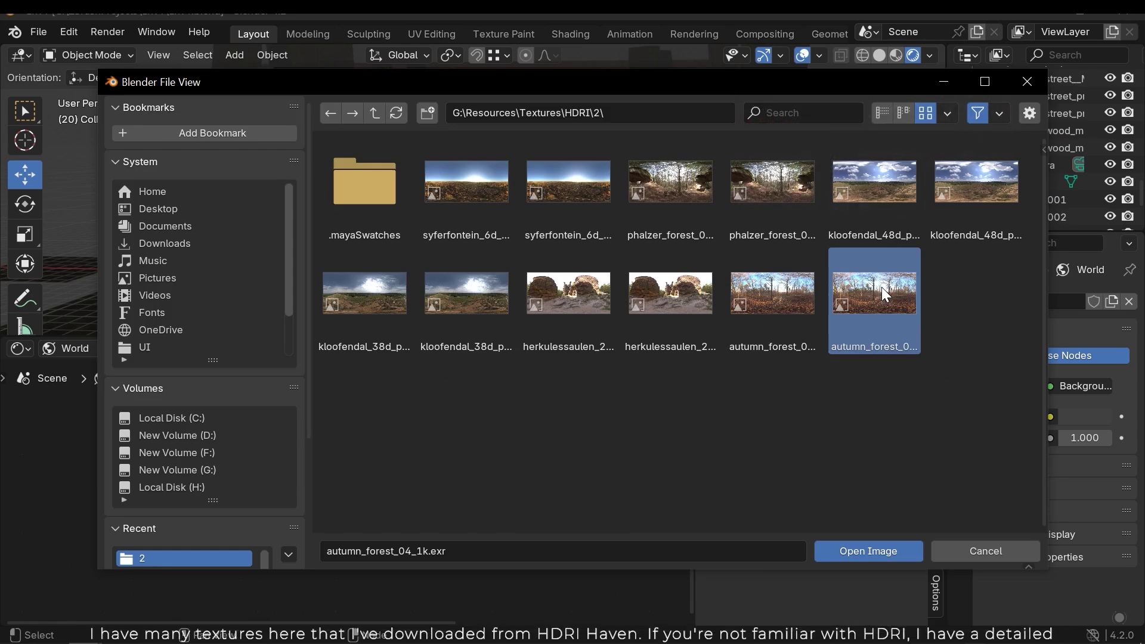
middle_click_drag(497, 445, 442, 433)
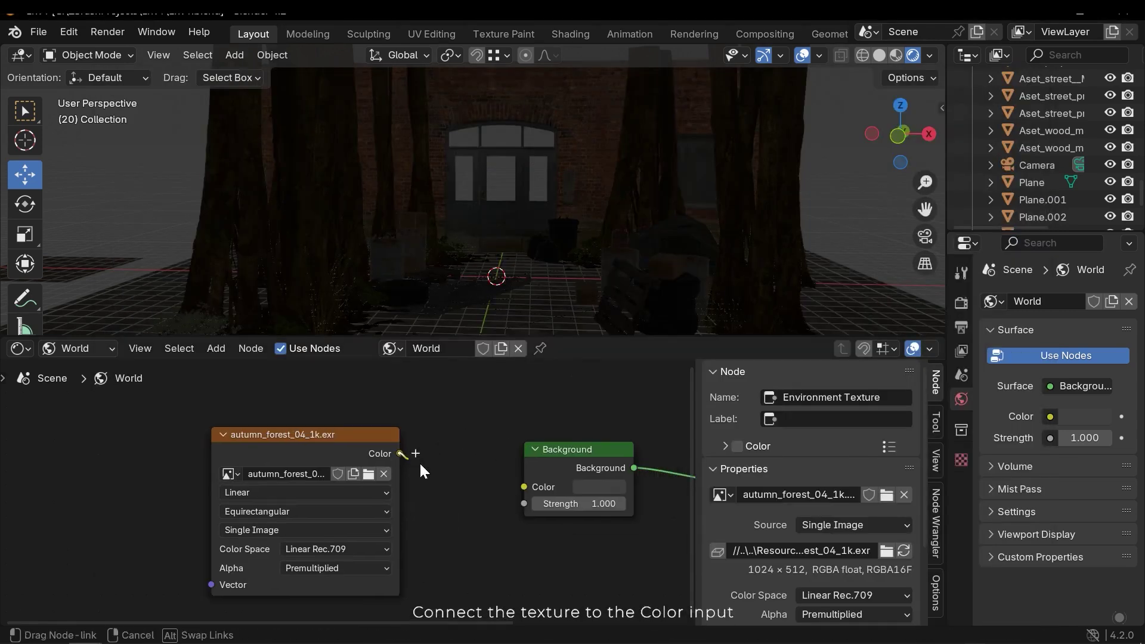
left_click_drag(520, 487, 524, 487)
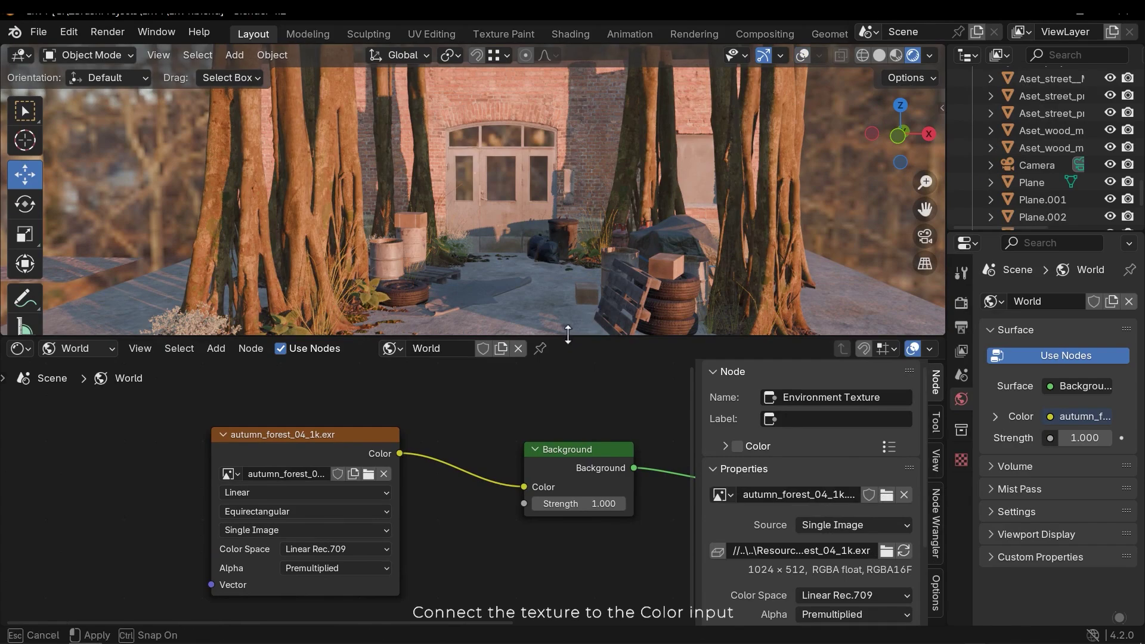
Step: Enlarge the 3D viewport and examine how the HDRI lights the courtyard
left_click_drag(568, 337, 569, 445)
middle_click_drag(596, 298, 626, 286)
scroll(538, 254, "up", 4)
middle_click_drag(436, 338, 438, 388, "shift")
scroll(538, 256, "down", 5)
Step: Add Texture Coordinate and Mapping nodes to the Environment Texture using Node Wrangler's texture setup
middle_click_drag(211, 525, 400, 499)
scroll(400, 500, "down", 3)
scroll(401, 500, "down", 4)
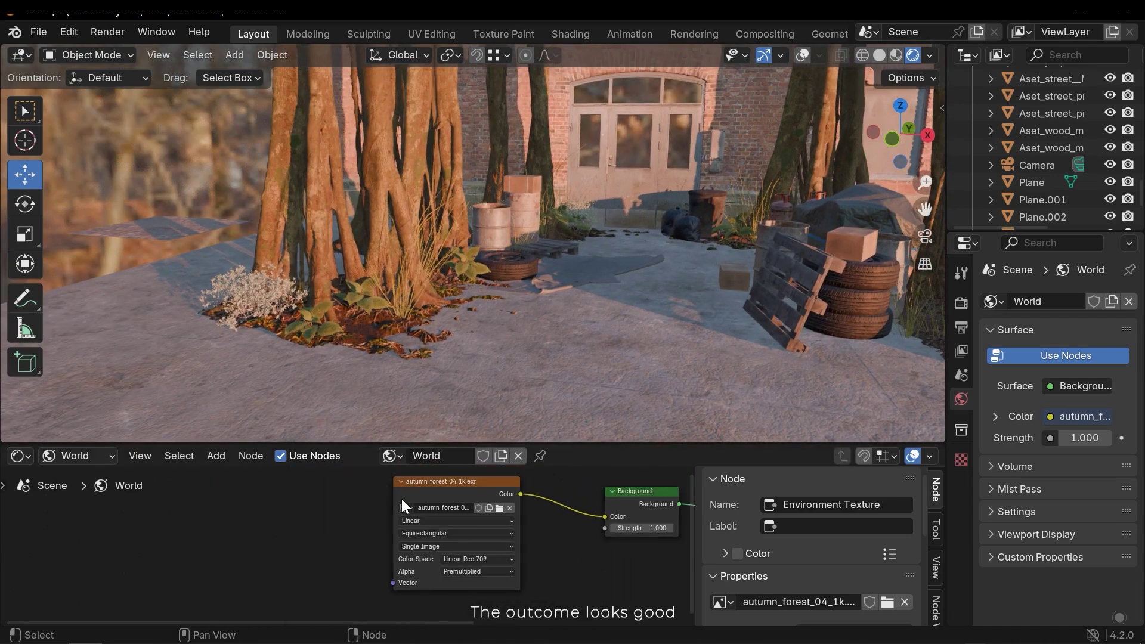
left_click_drag(318, 554, 427, 505)
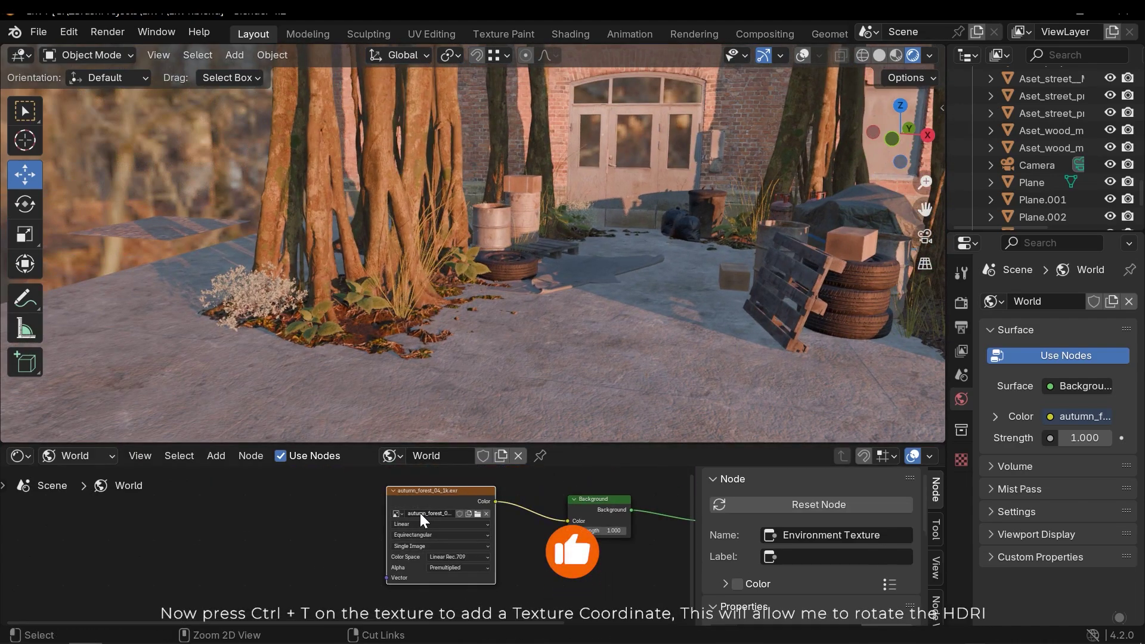
key("ctrl+t")
middle_click_drag(408, 598, 463, 571)
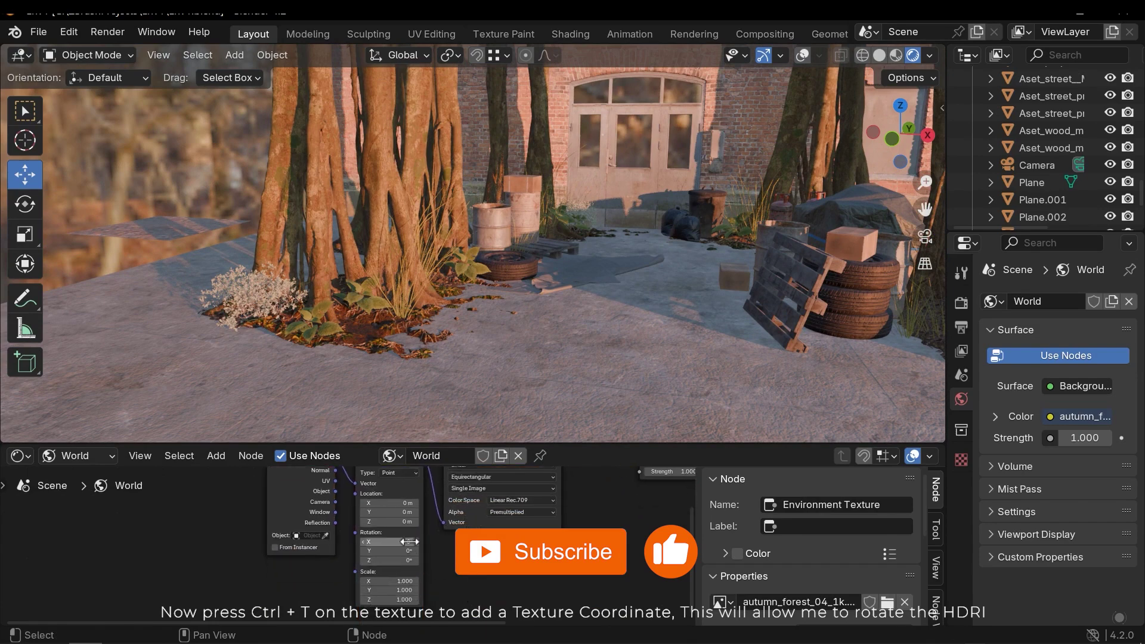
Step: Try rotating the HDRI around Z with the Mapping node's rotation
middle_click_drag(393, 513, 390, 545)
scroll(382, 536, "up", 2)
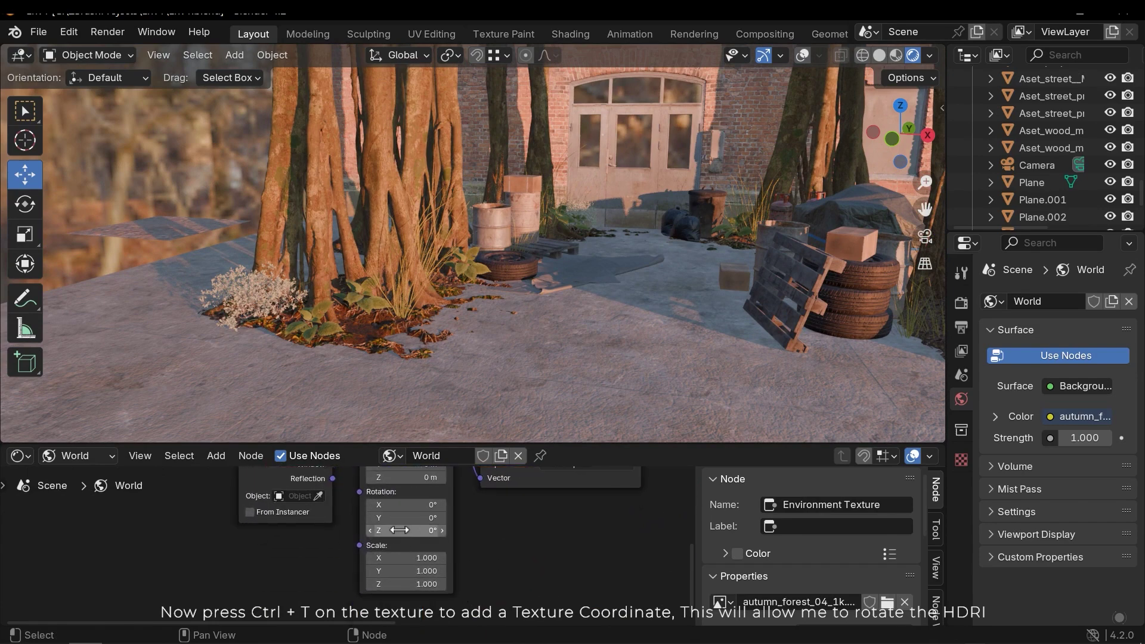
left_click_drag(399, 530, 514, 530)
Step: Replace the environment image with neurathen_rock_castle_1k.exr, check the courtyard lighting, and save the file
middle_click_drag(527, 496, 379, 574)
middle_click_drag(472, 516, 443, 554)
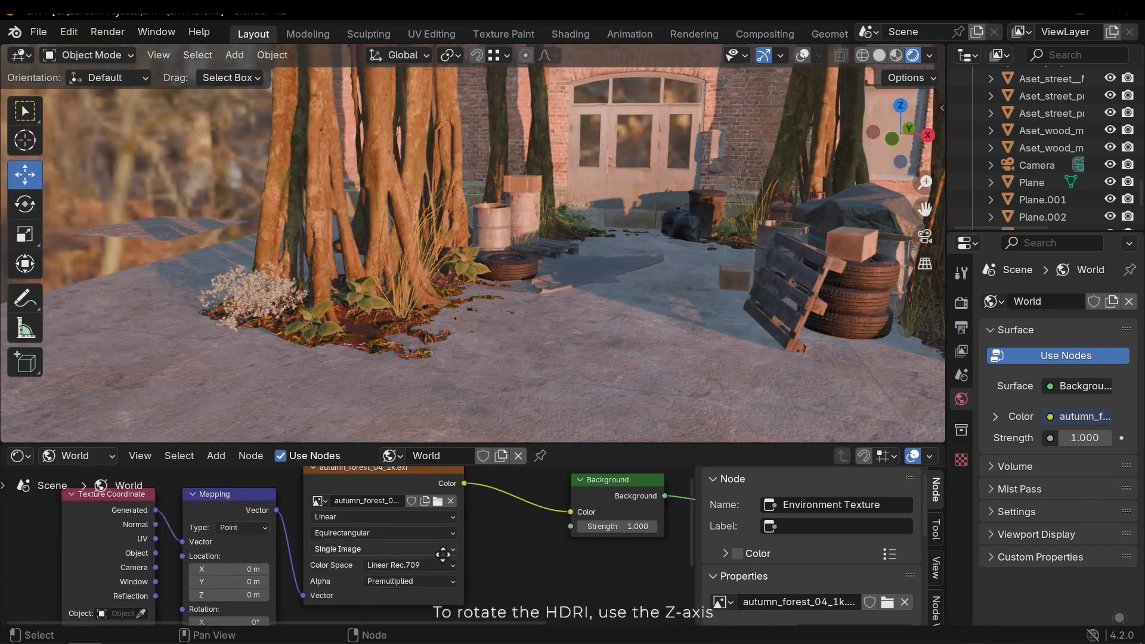
left_click(437, 506)
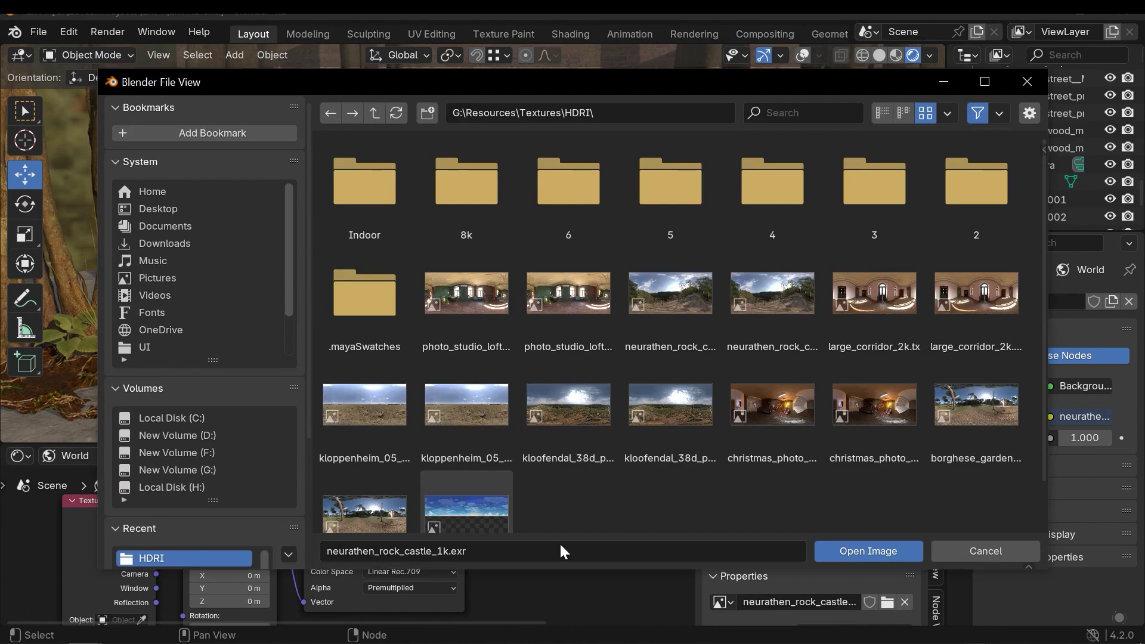
key("Escape")
mouse_move(710, 294)
middle_mouse_down()
mouse_move(756, 301)
mouse_move(715, 306)
mouse_move(724, 298)
middle_mouse_up()
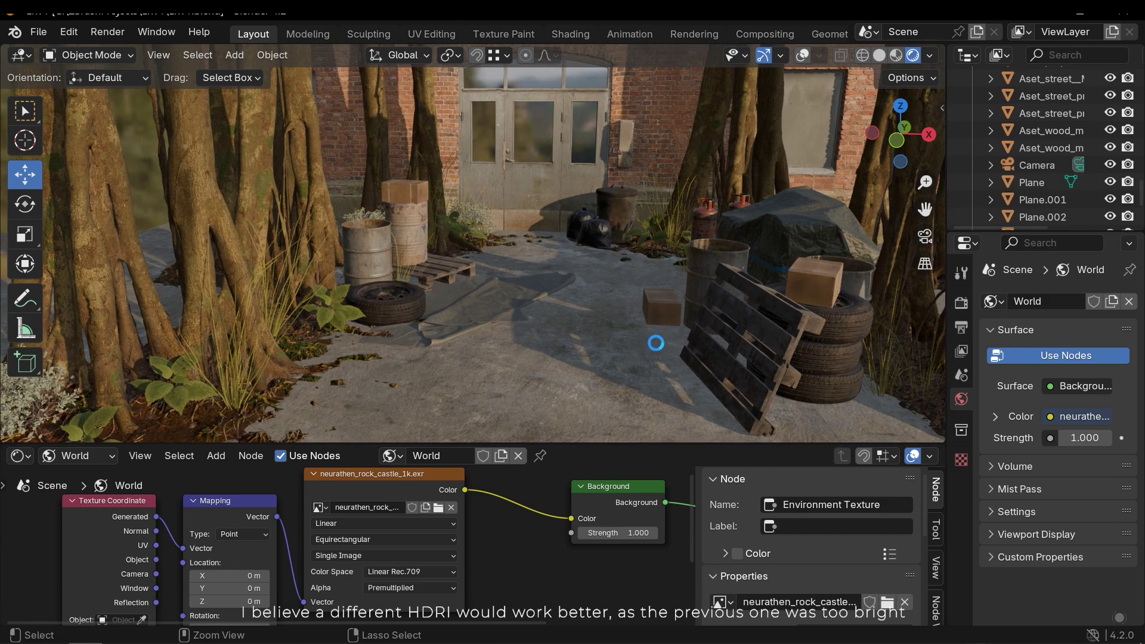
scroll(547, 535, "down", 2)
middle_click_drag(507, 547, 457, 545)
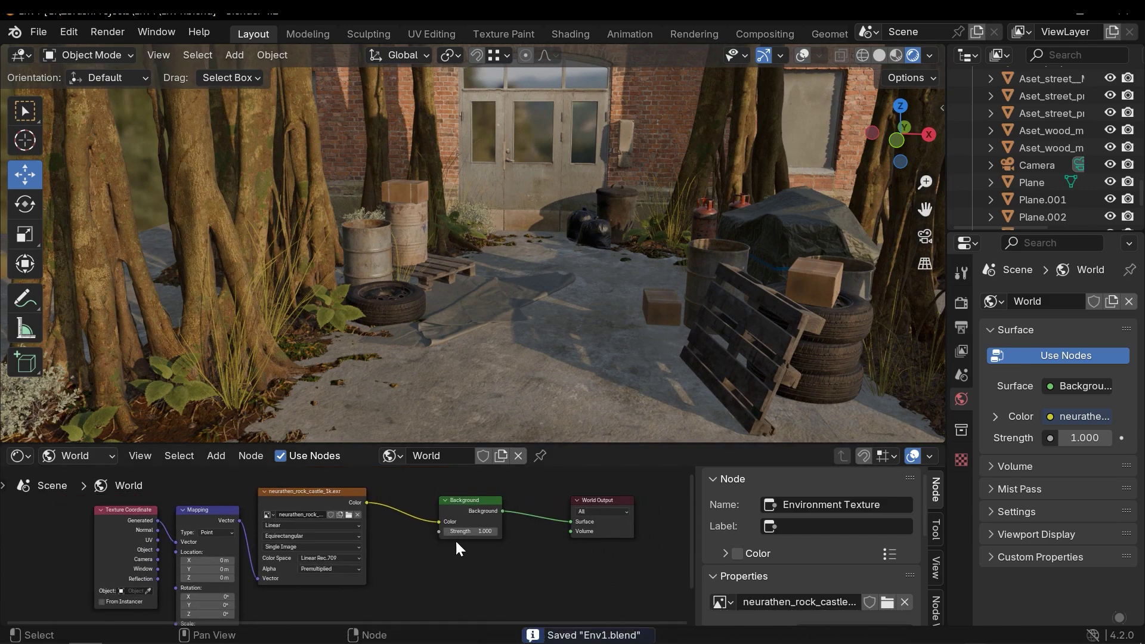
Step: Hide the node editor's sidebar and shrink the editor to give the 3D viewport more room, framing the whole courtyard
key("n")
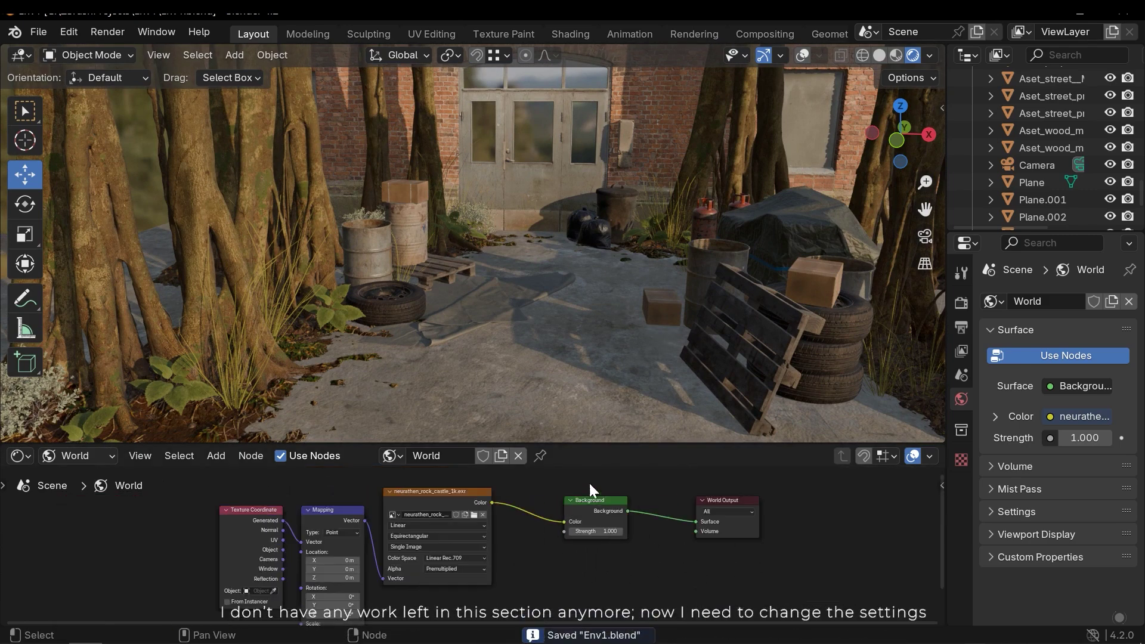
left_click(583, 439)
left_click_drag(587, 444, 570, 577)
middle_click_drag(575, 441, 761, 352)
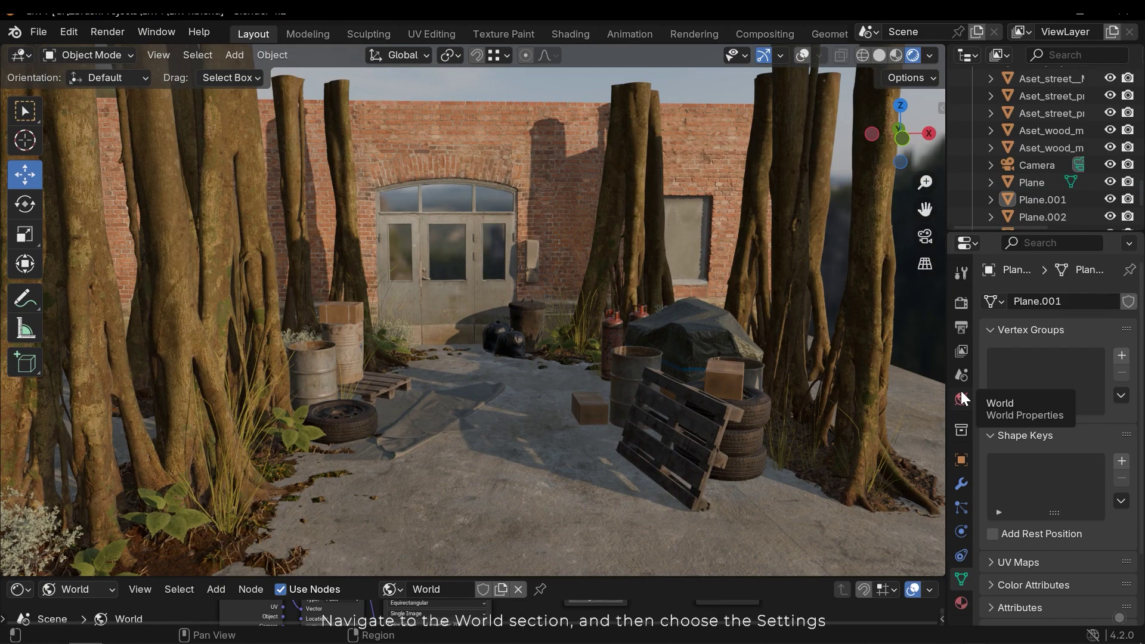
Step: Expand the Sun shadow options in the World settings and switch Shadow off and back on to check its effect
left_click(961, 398)
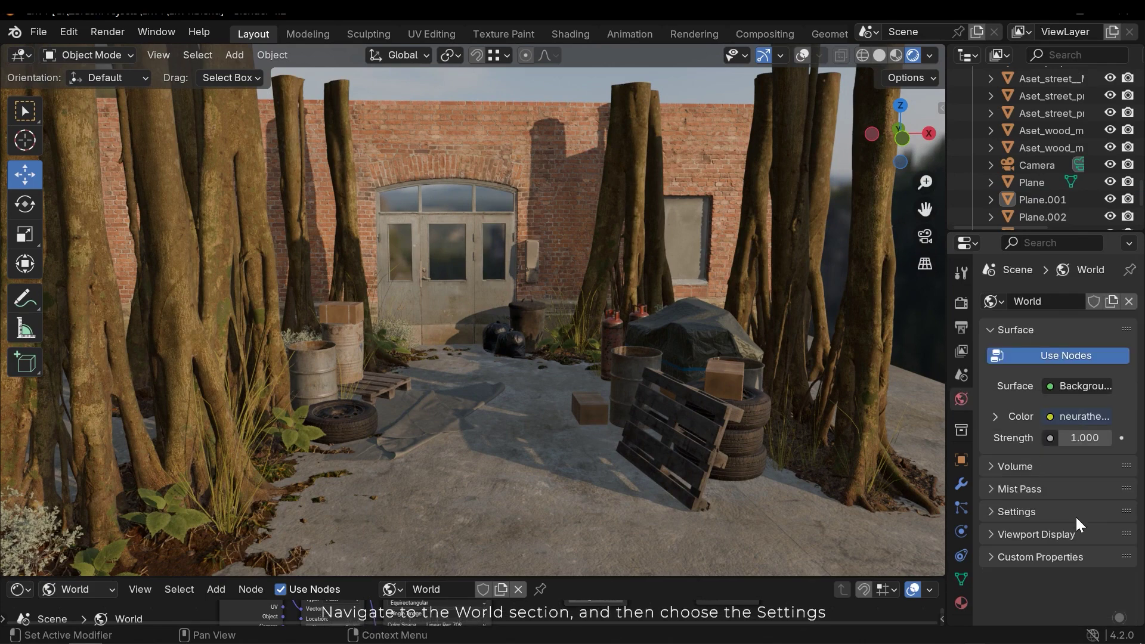
left_click(1028, 510)
scroll(1078, 513, "down", 3)
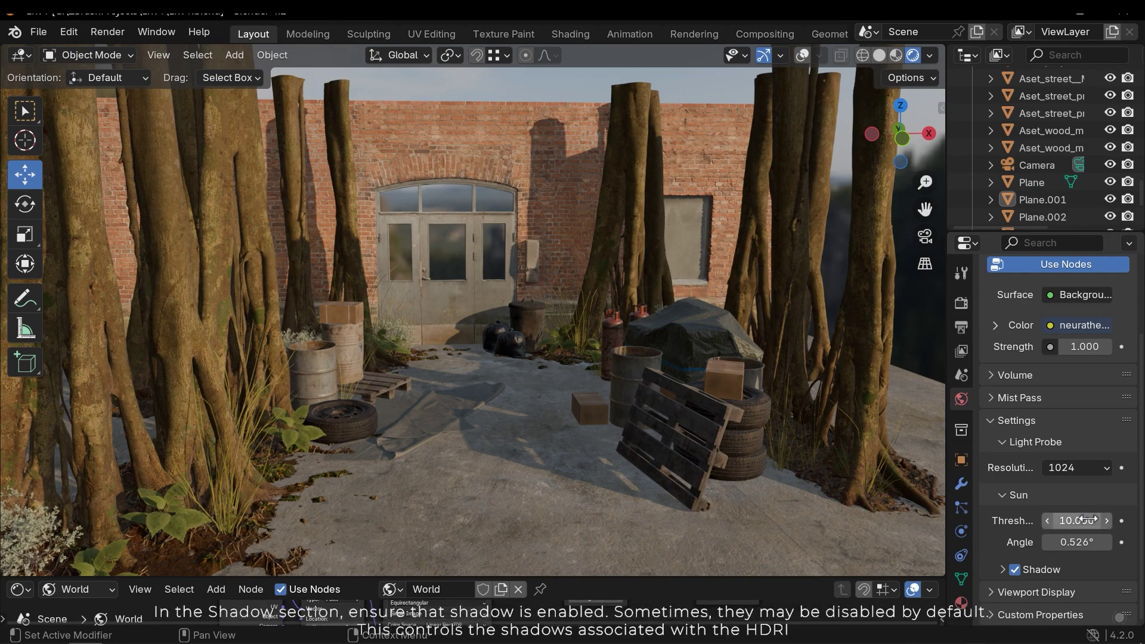
left_click(1048, 567)
scroll(1048, 567, "down", 3)
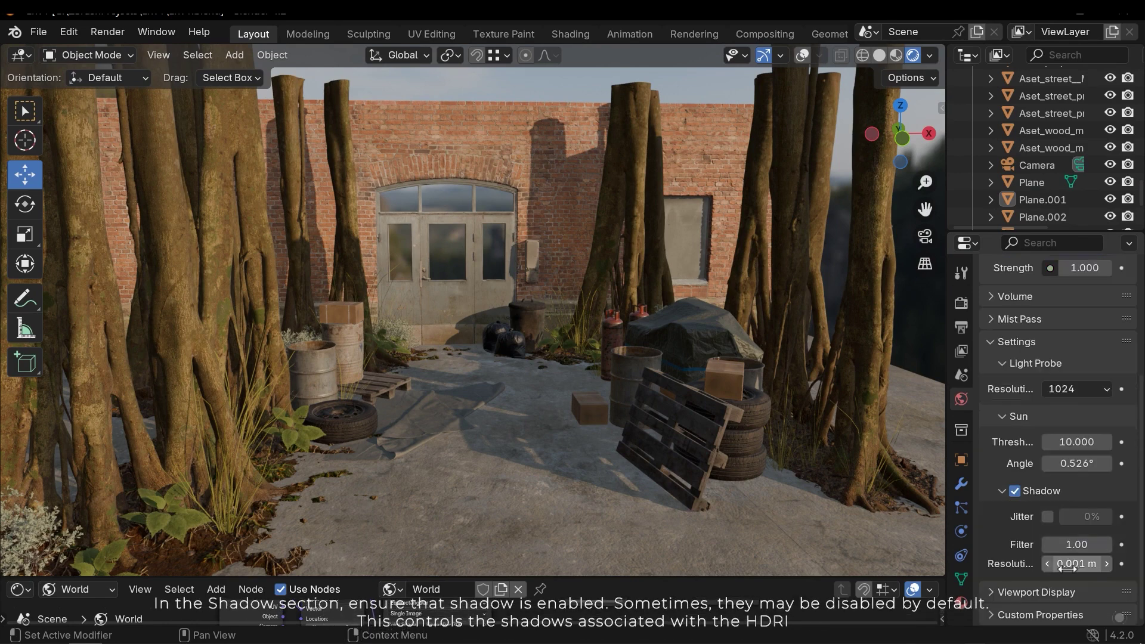
left_click(1015, 492)
left_click(1015, 492)
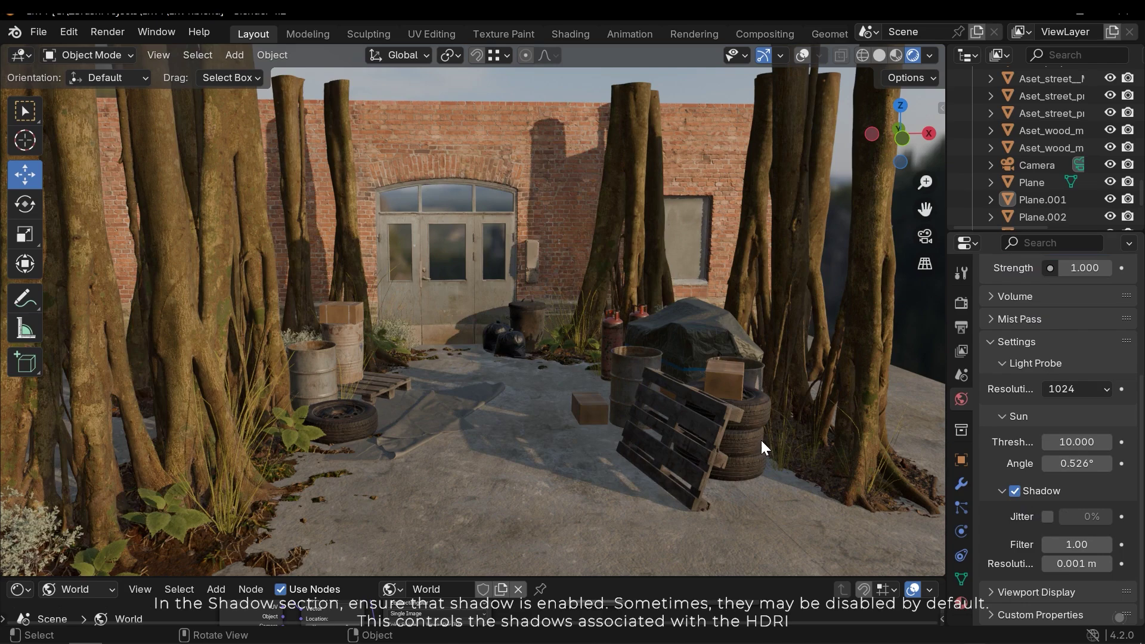
Step: Frame the stacked tires and enable Jitter for the World's sun shadow with 0% overblur, Filter 0.00 and Resolution 0.0001 m
middle_click_drag(761, 440, 559, 382, "shift")
scroll(560, 382, "up", 4)
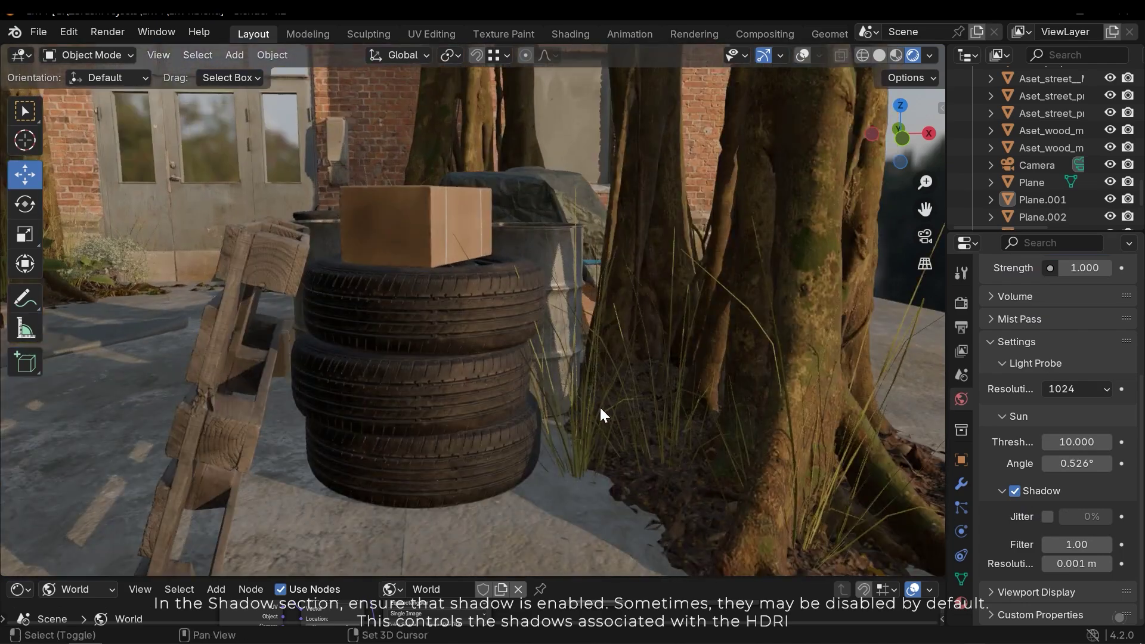
scroll(574, 385, "up", 6)
scroll(606, 392, "down", 1)
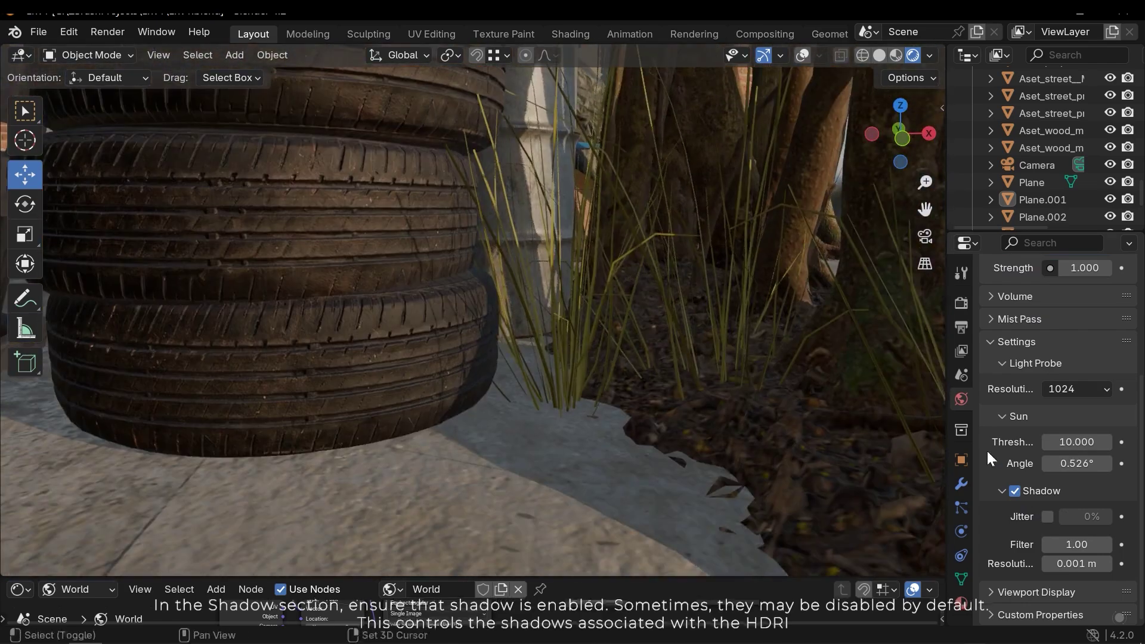
left_click(1049, 519)
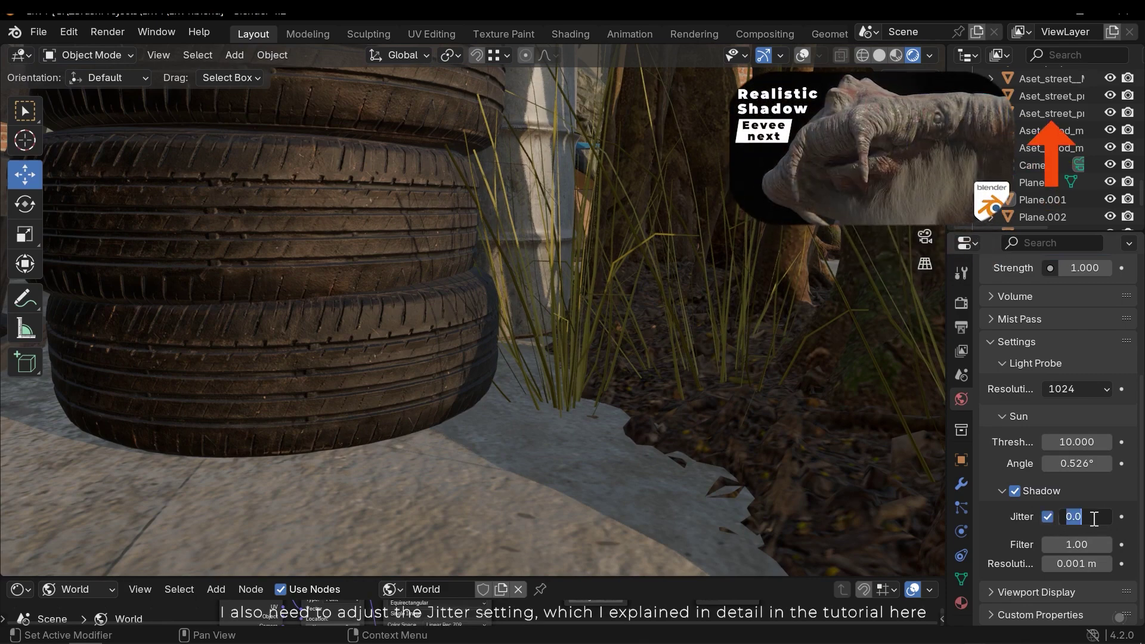
left_click_drag(1085, 540, 1116, 544)
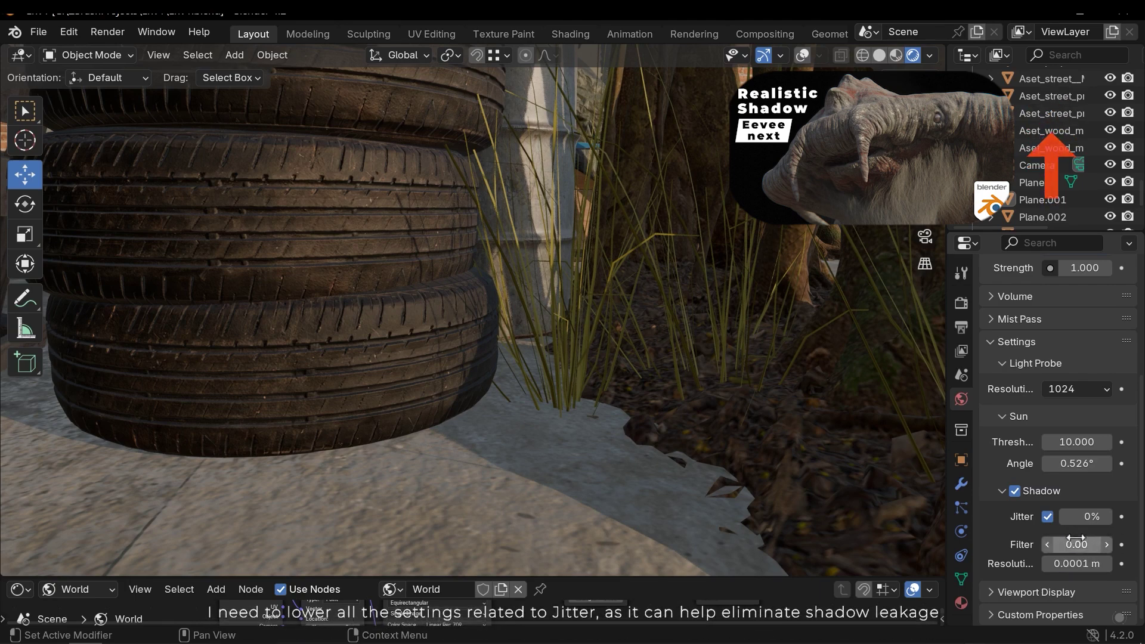
Step: Toggle the sun shadow's Jitter off and on to compare its effect at the tires and across the courtyard, leaving it enabled
left_click(1048, 517)
left_click(1045, 516)
left_click(1044, 516)
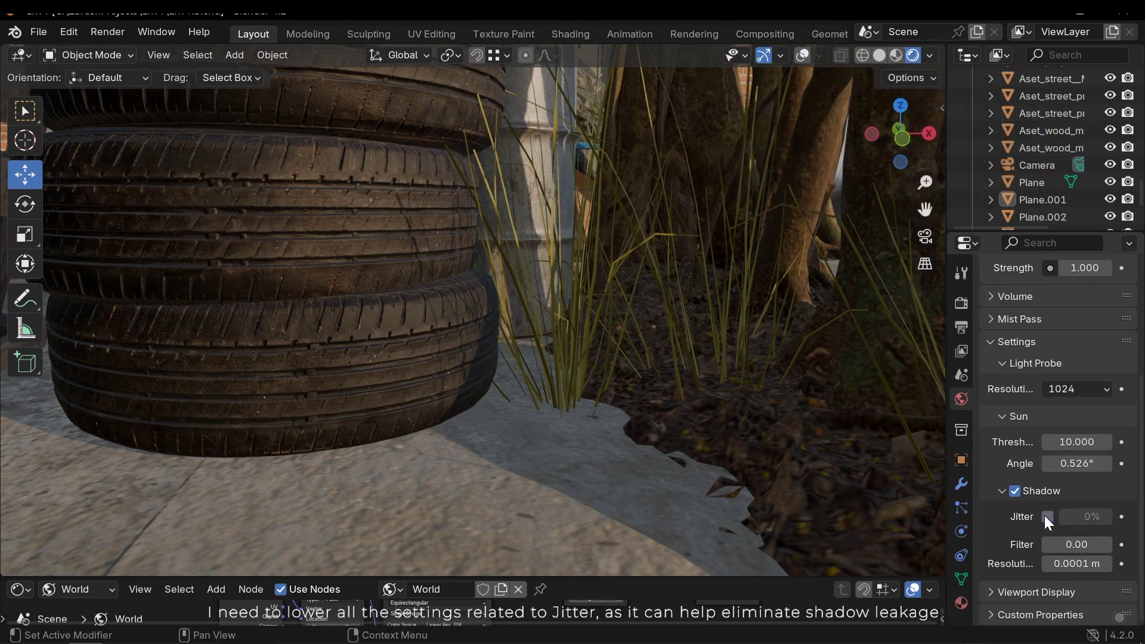
left_click(1045, 517)
scroll(385, 344, "down", 7)
middle_click_drag(497, 384, 625, 406, "shift")
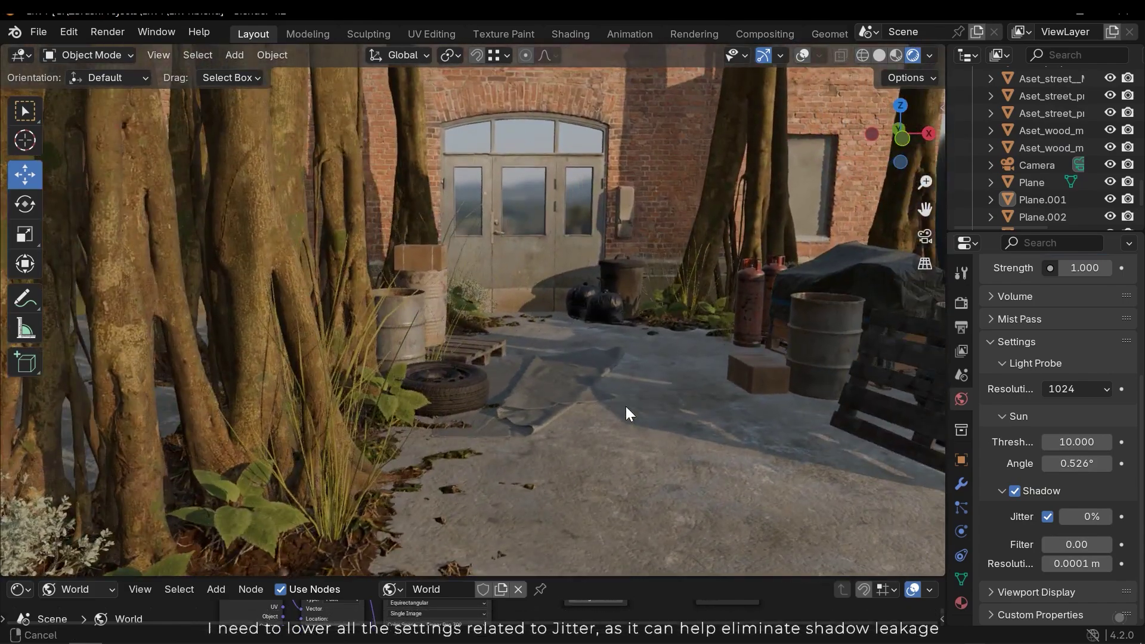
left_click(1046, 517)
left_click(1046, 517)
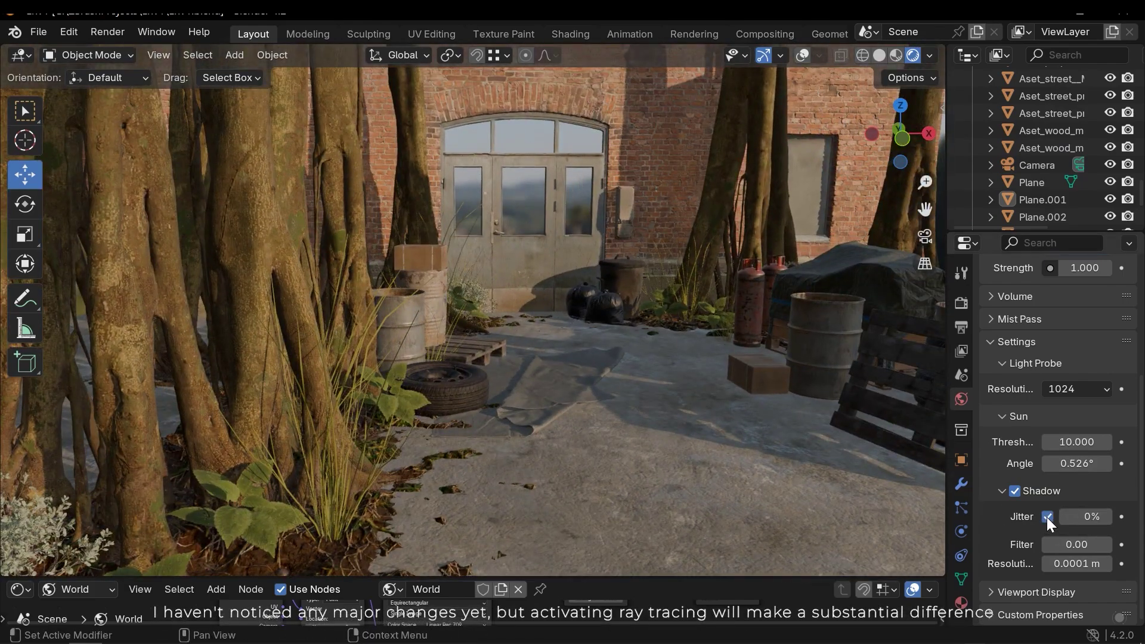
left_click(1047, 517)
left_click(1047, 517)
middle_click_drag(615, 396, 571, 402, "shift")
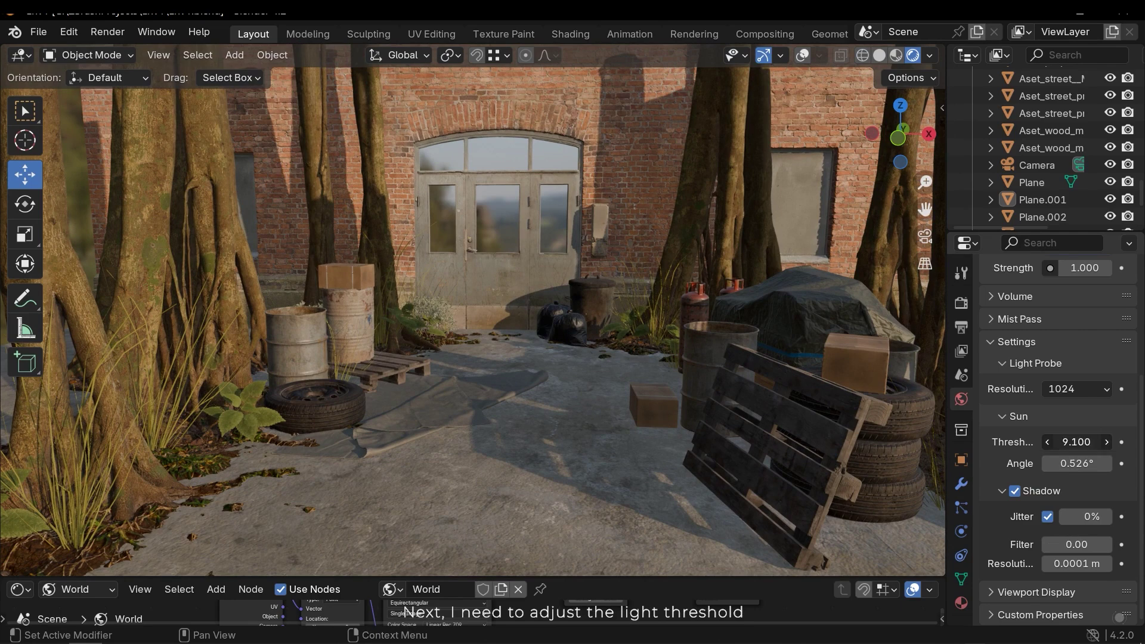
Step: Lower the World sun Threshold to 0.900, comparing it with 10.000, check the shadows around the courtyard, and save the file
left_click_drag(1076, 442, 1053, 442)
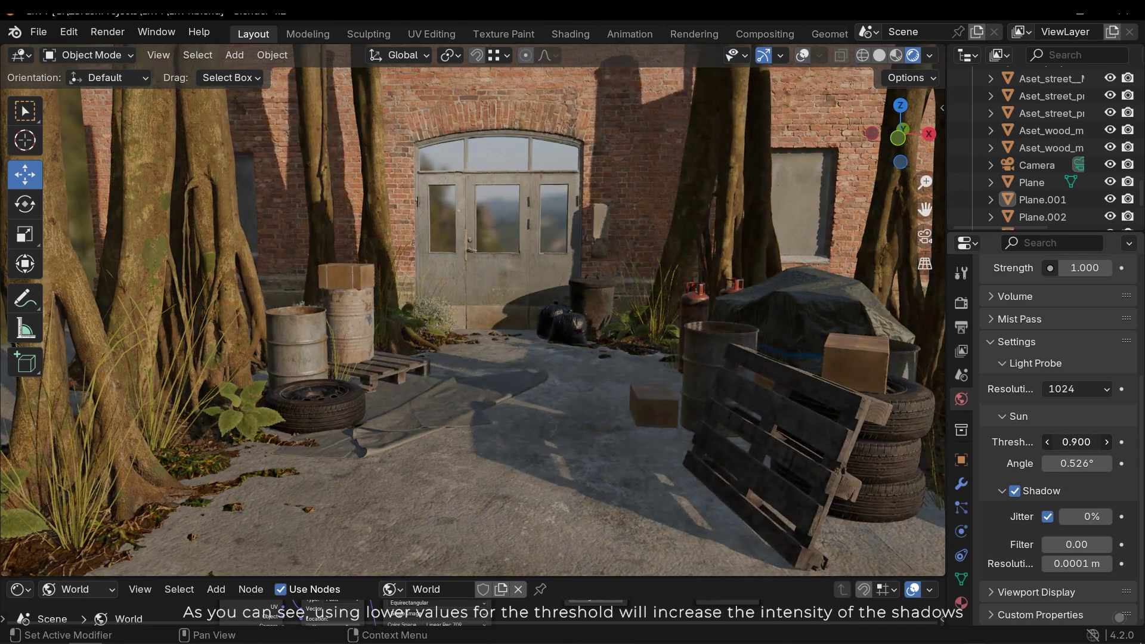
key("ctrl+z")
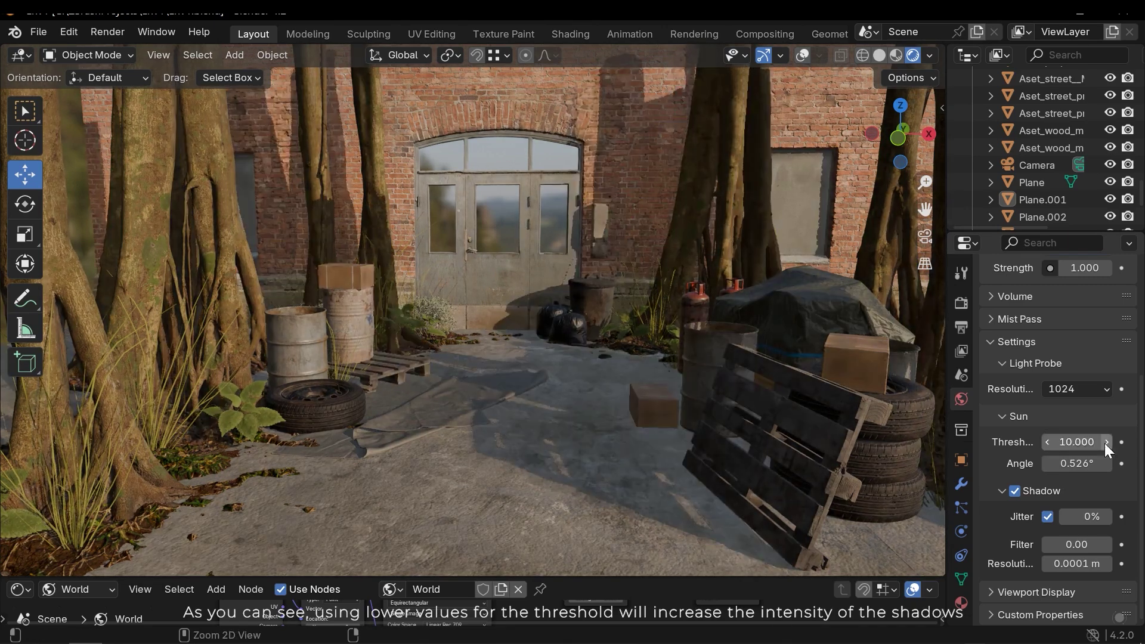
left_click_drag(1073, 441, 1073, 450)
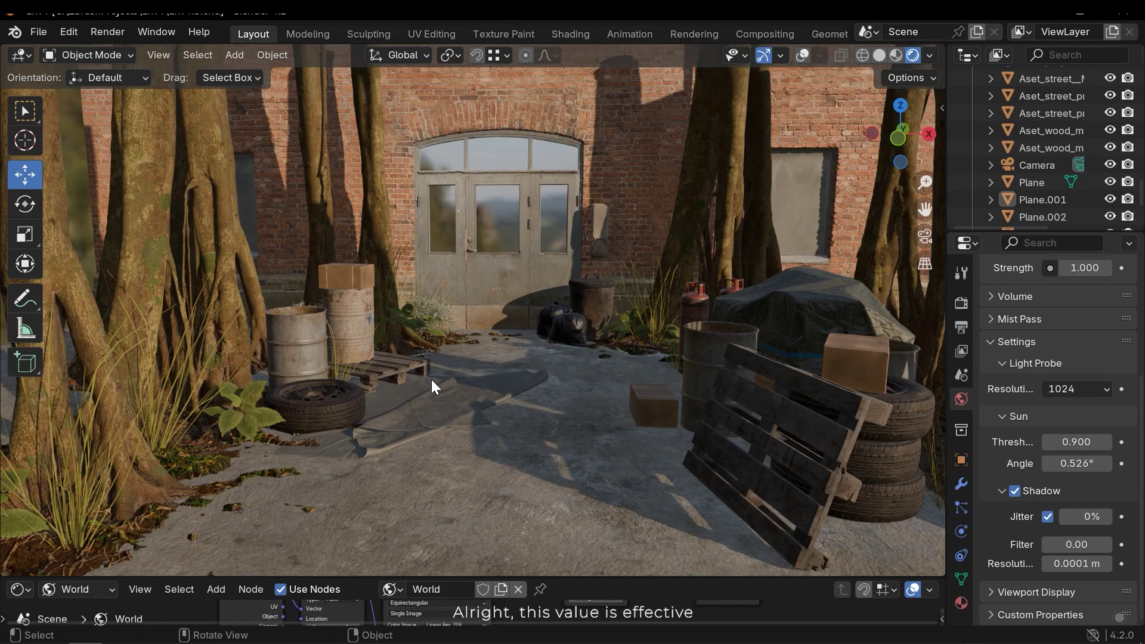
middle_click_drag(431, 380, 452, 388)
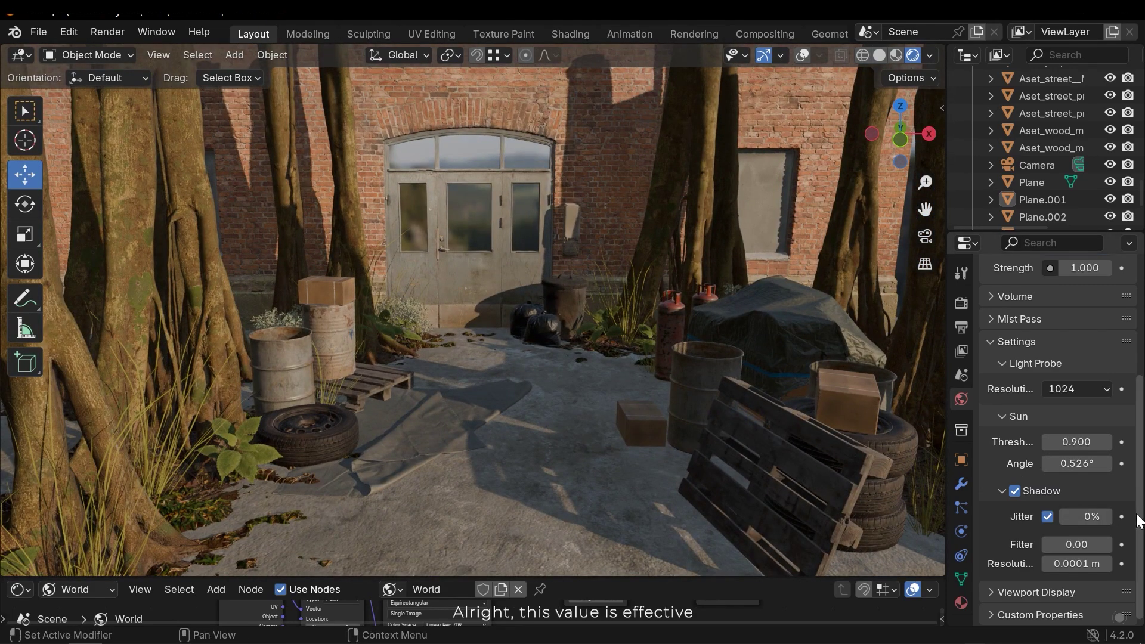
middle_click_drag(758, 459, 605, 453)
key("ctrl+s")
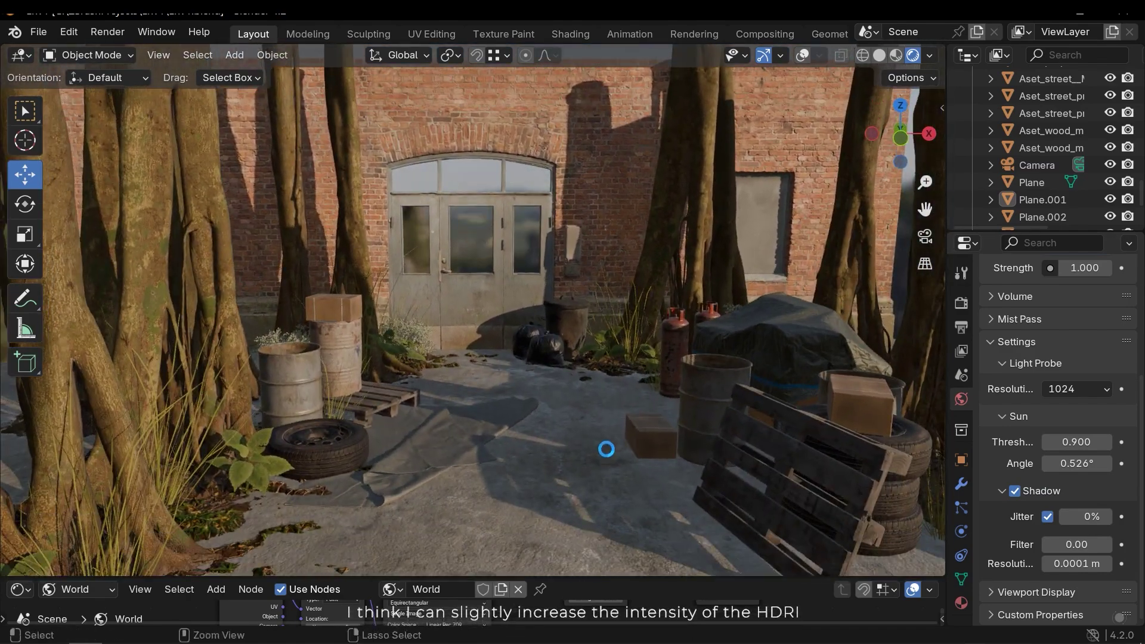
Step: Set the World background Strength to 1.2
scroll(1093, 453, "up", 6)
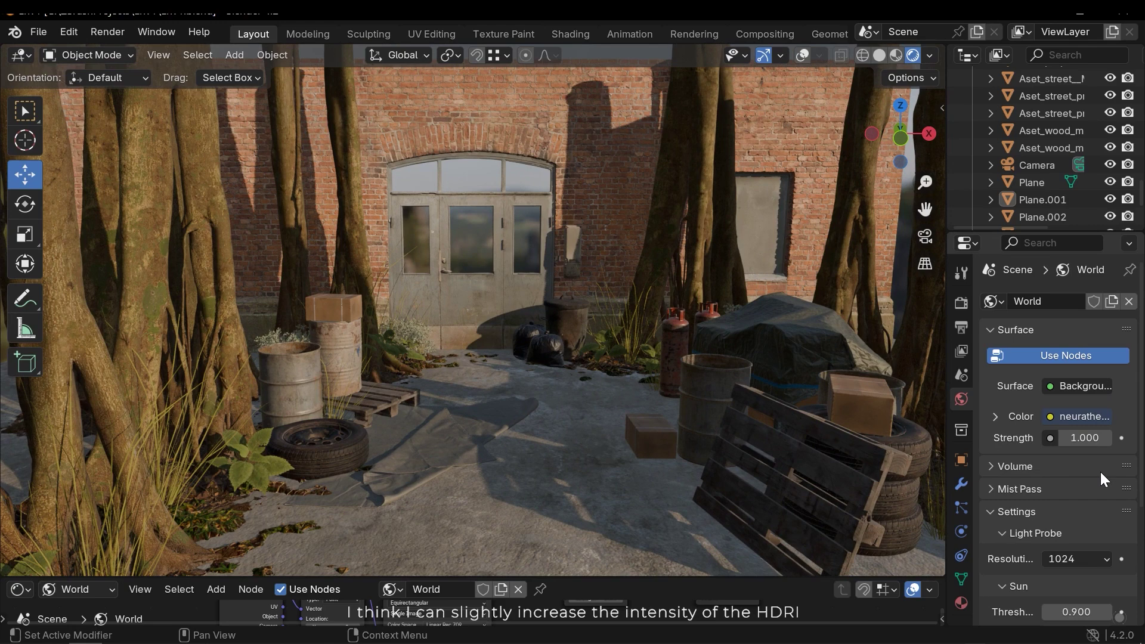
left_click(1084, 437)
type("1.")
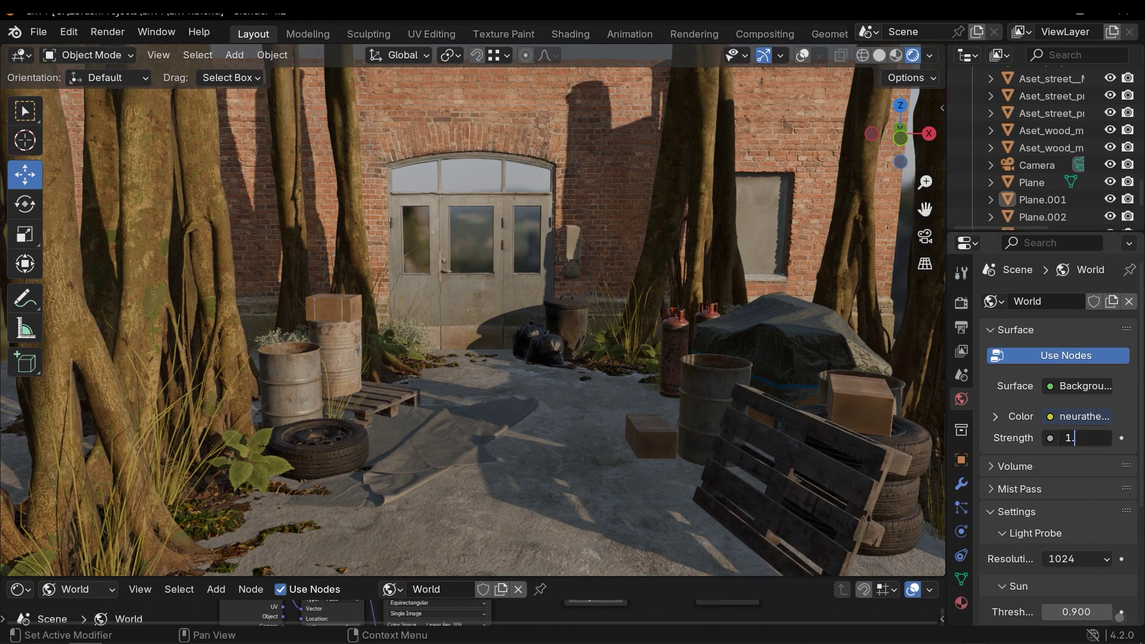
type("2")
key("Return")
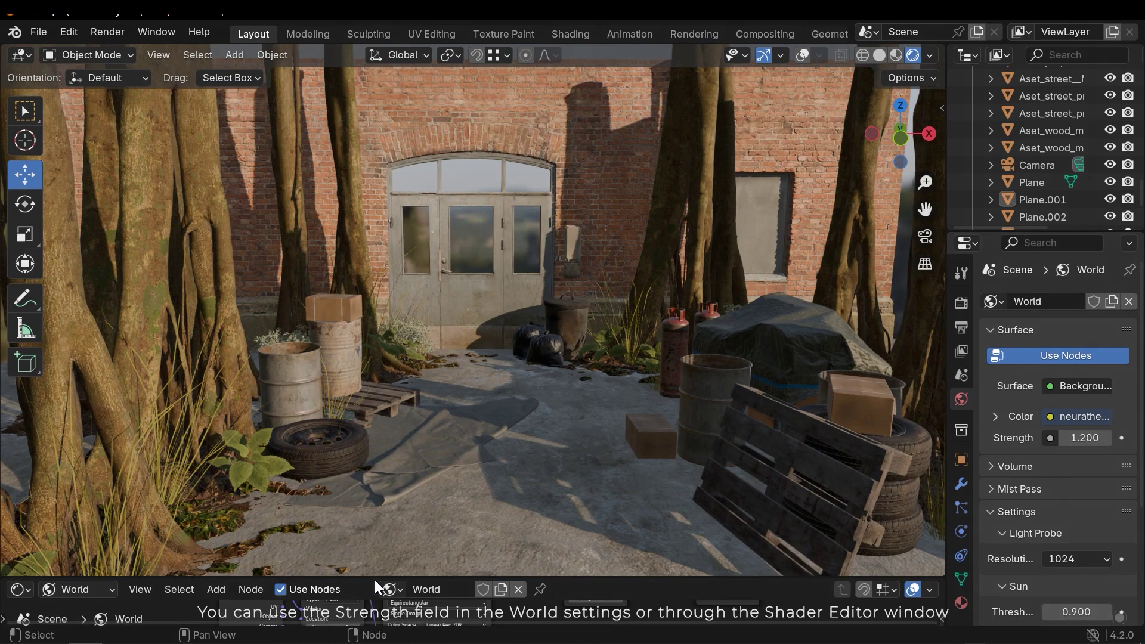
Step: Enlarge the node editor to view the Background node's strength, shrink it again, and save the file
left_click_drag(376, 577, 381, 384)
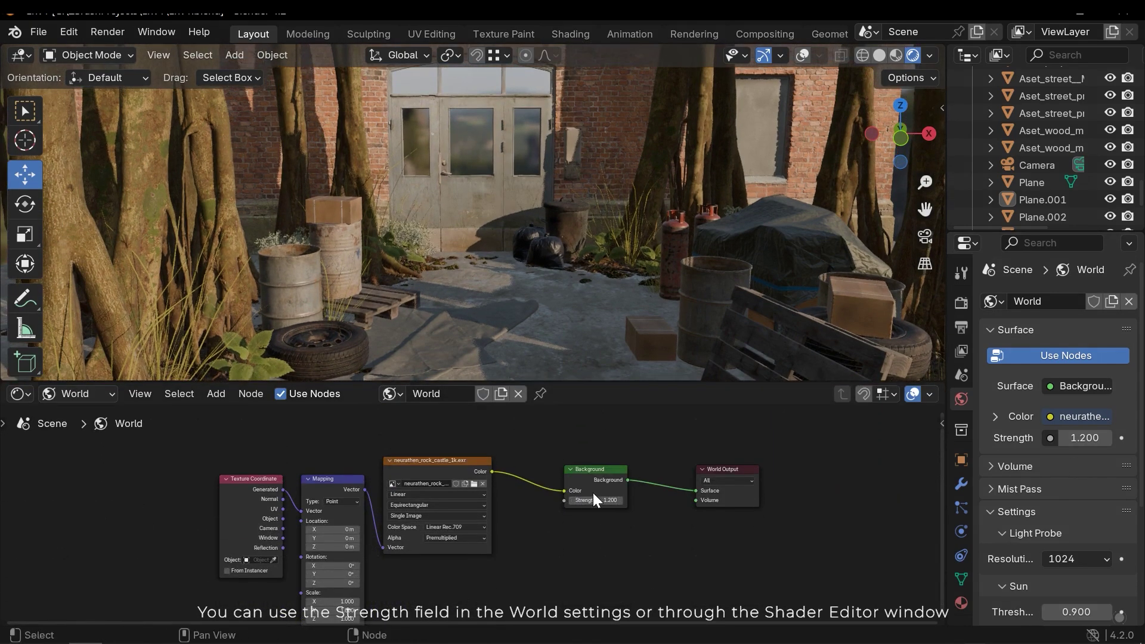
left_click_drag(567, 383, 567, 567)
middle_click_drag(574, 371, 713, 378)
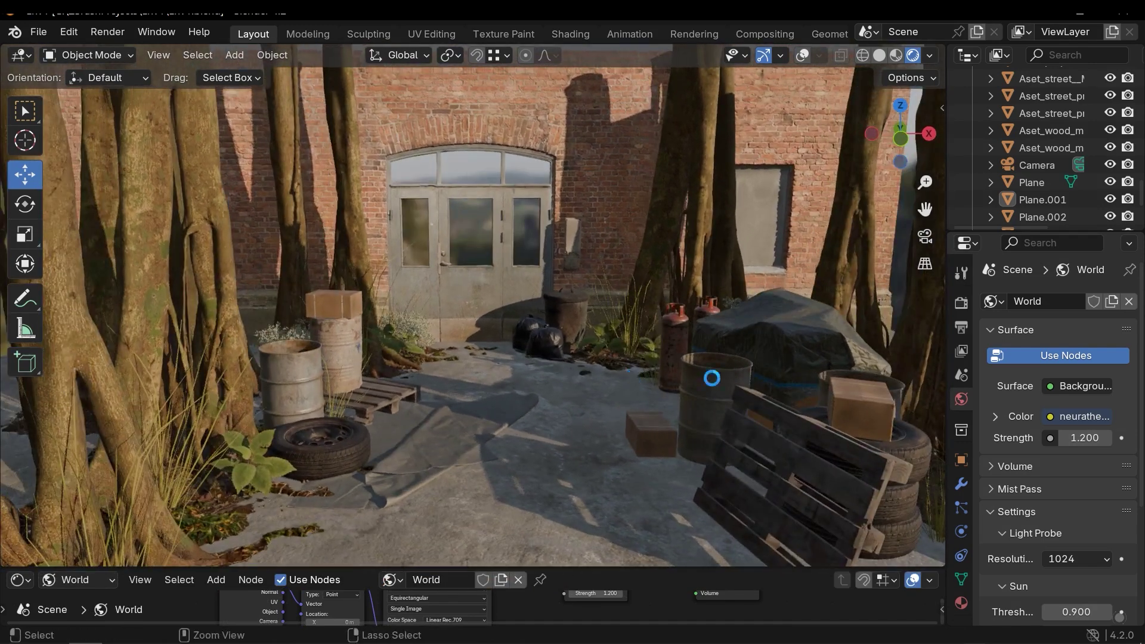
key("ctrl+s")
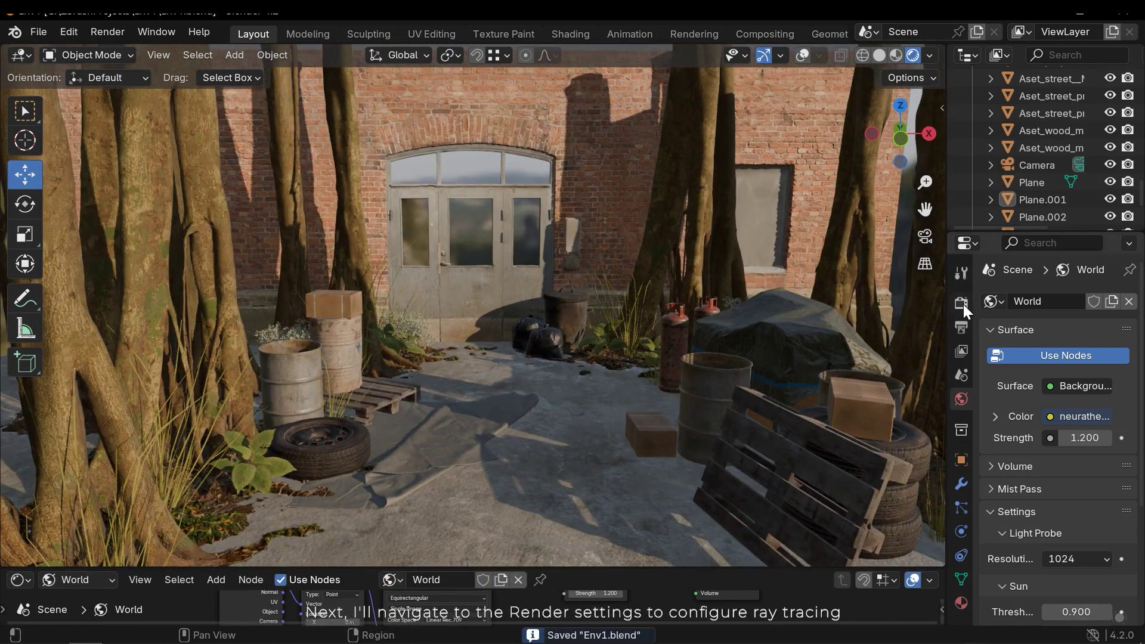
Step: In the Render settings, enable Jittered Shadows for viewport sampling, checking the courtyard from a lower angle and selecting the ground plane
left_click(961, 303)
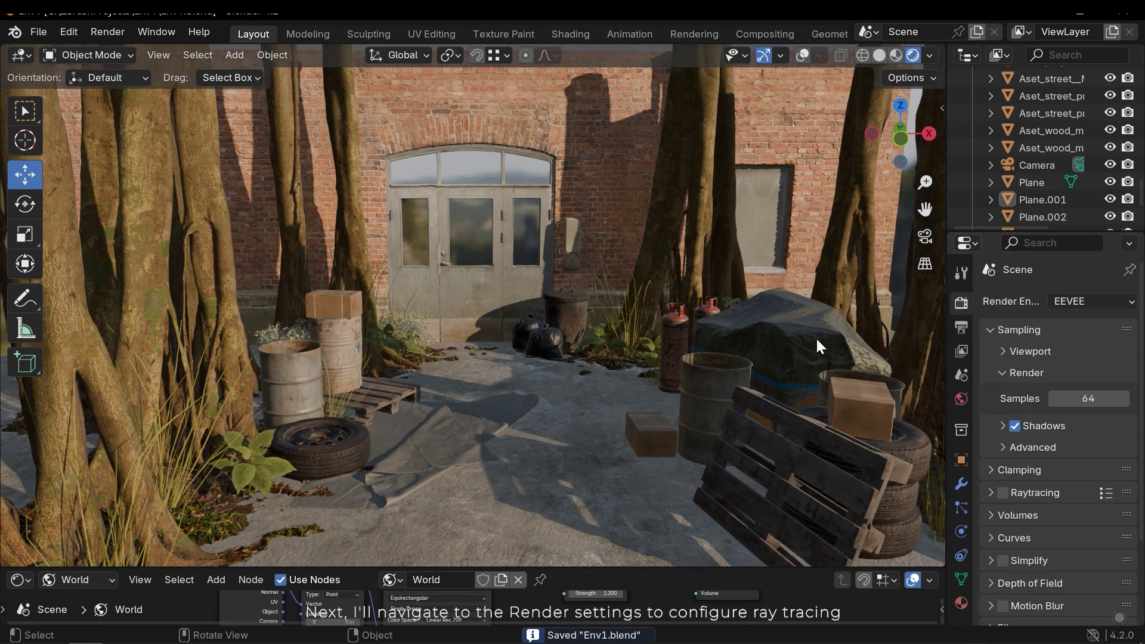
middle_click_drag(590, 409, 553, 294)
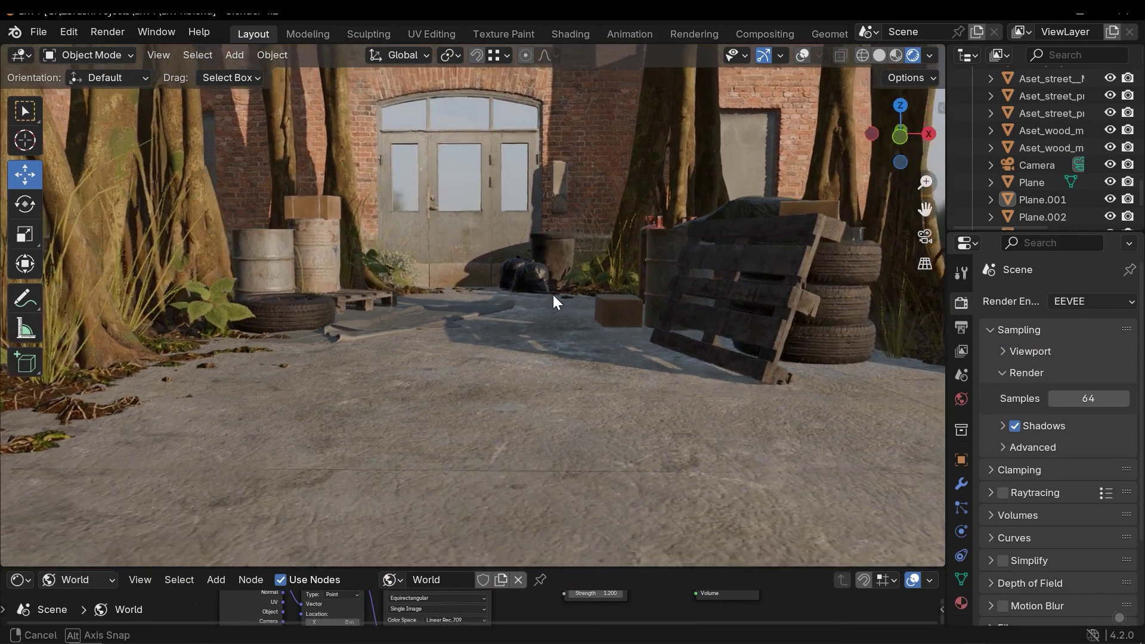
left_click(553, 295)
left_click(1038, 352)
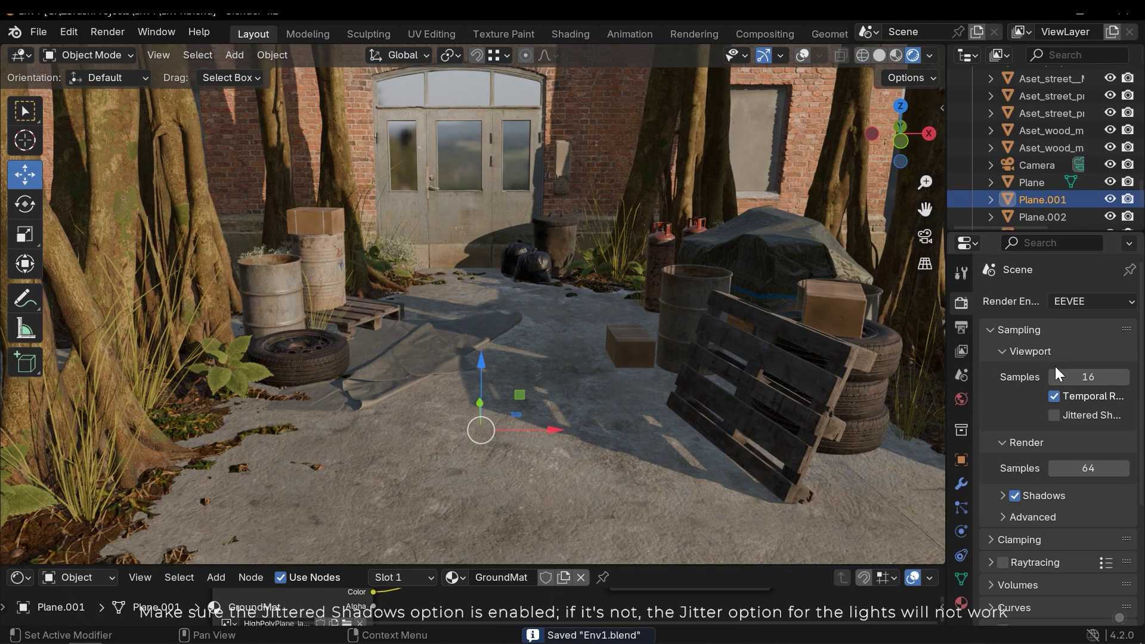
left_click(1054, 415)
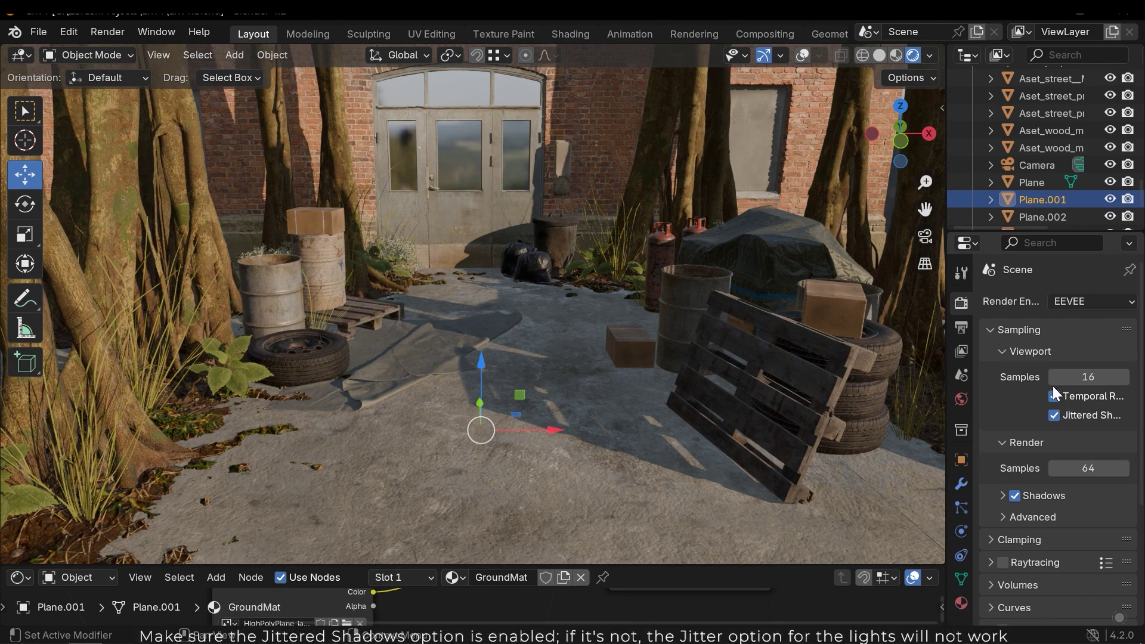
left_click(1030, 353)
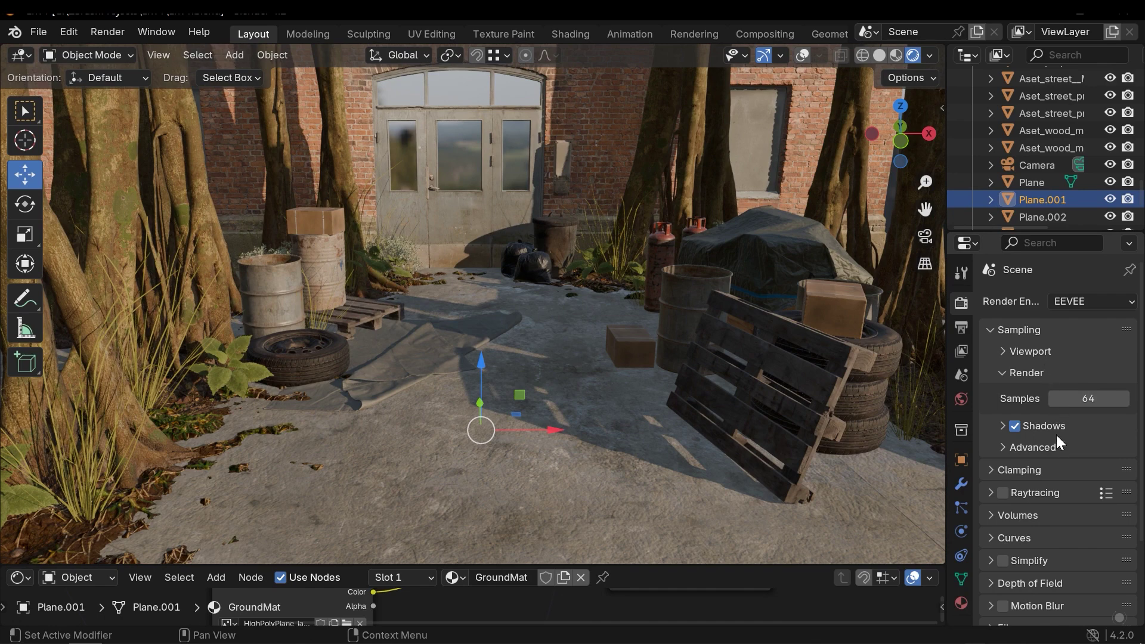
Step: Set the Rays for render shadows to 3 in the Sampling settings and collapse the shadow options
left_click(1056, 427)
scroll(1067, 435, "down", 2)
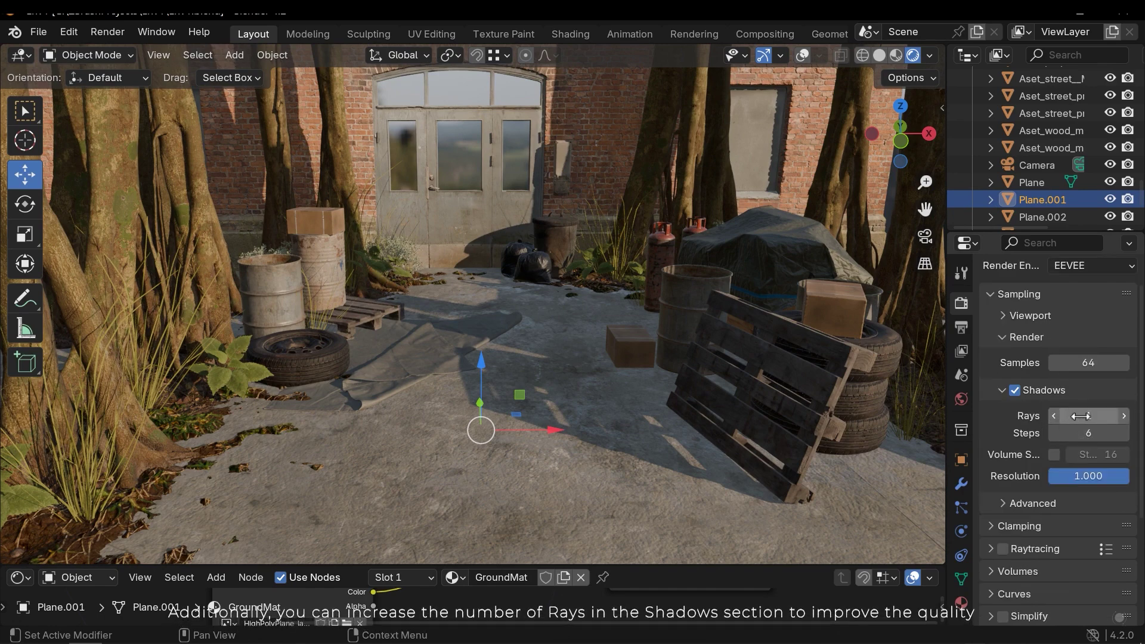
left_click(1080, 416)
type("3")
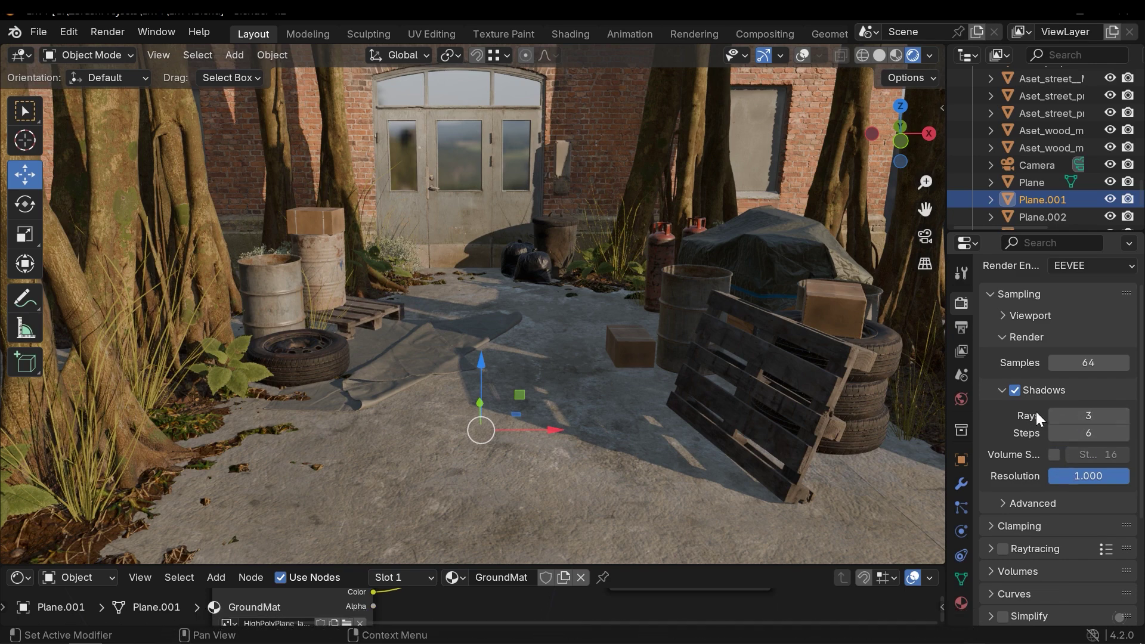
left_click(1017, 391)
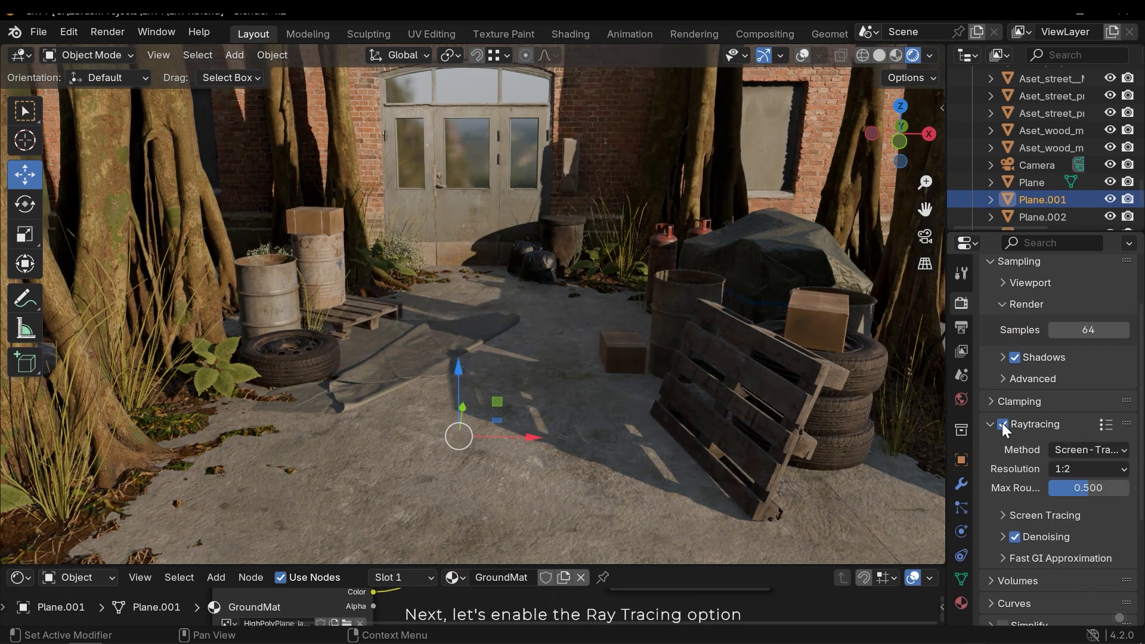
Step: Look through the camera and enable Raytracing with the Screen-Trace method and a resolution of 1:1
key("KP_0")
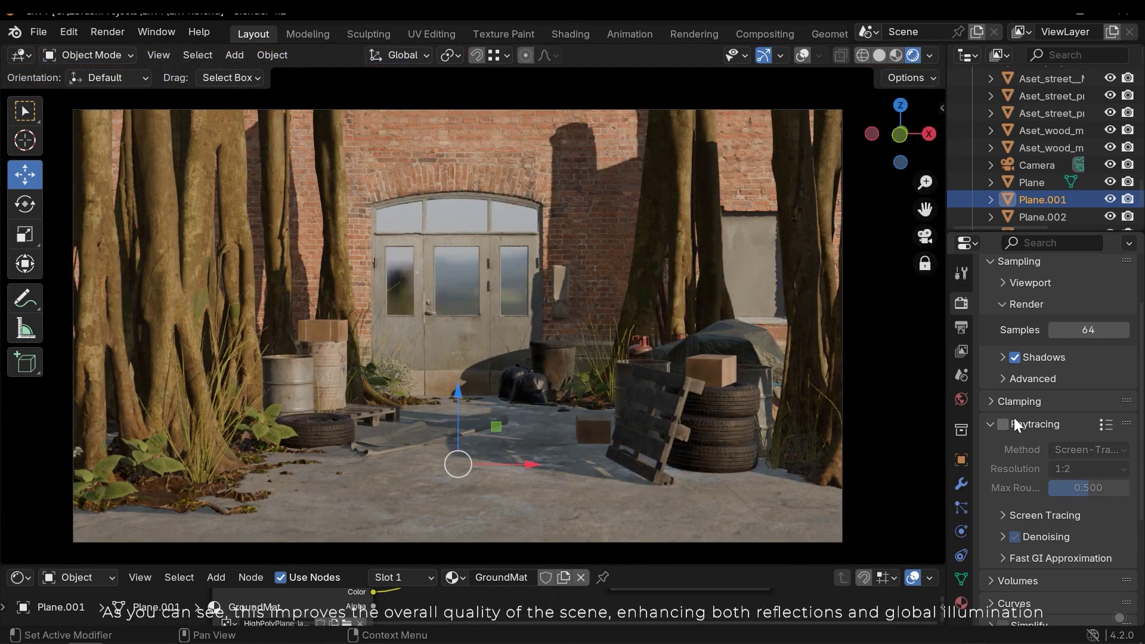
left_click(1004, 423)
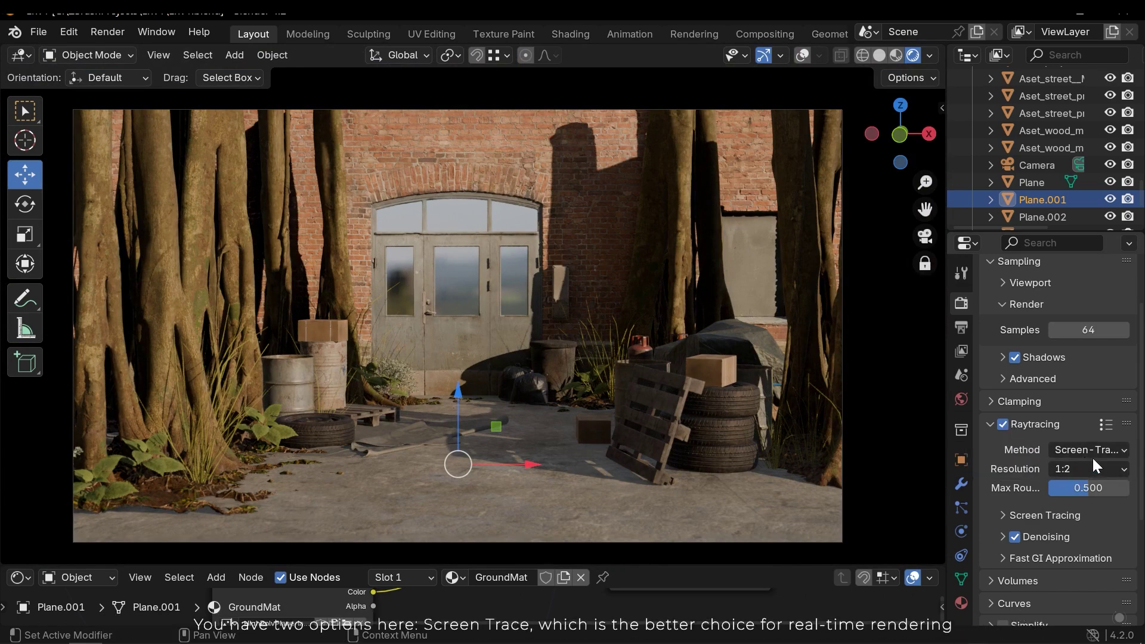
left_click(1089, 452)
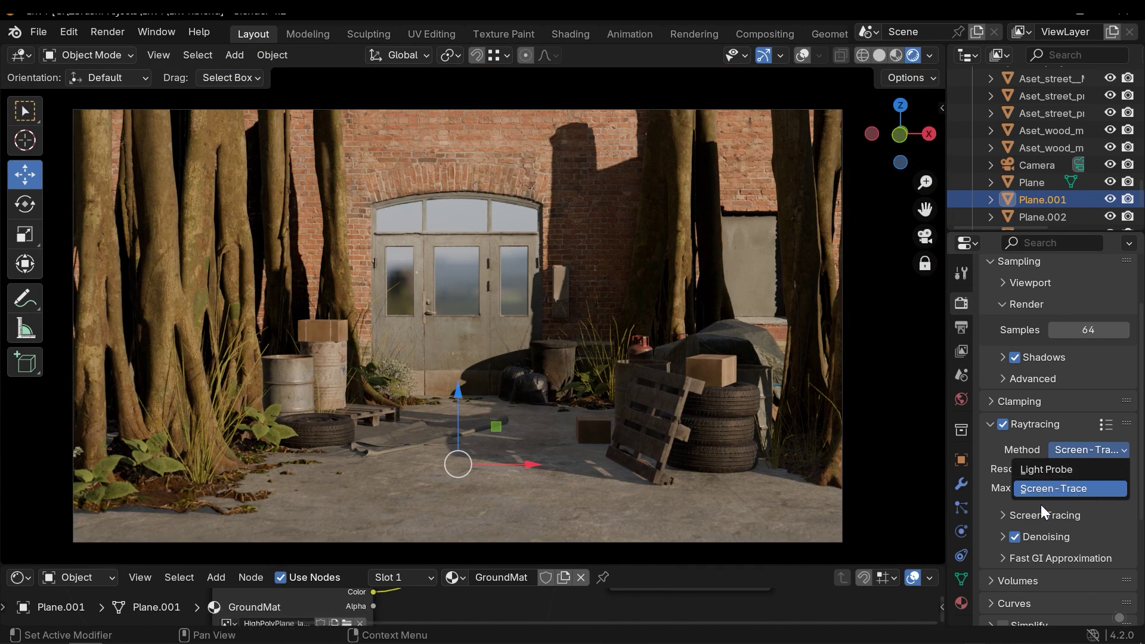
left_click(1051, 490)
left_click(1073, 468)
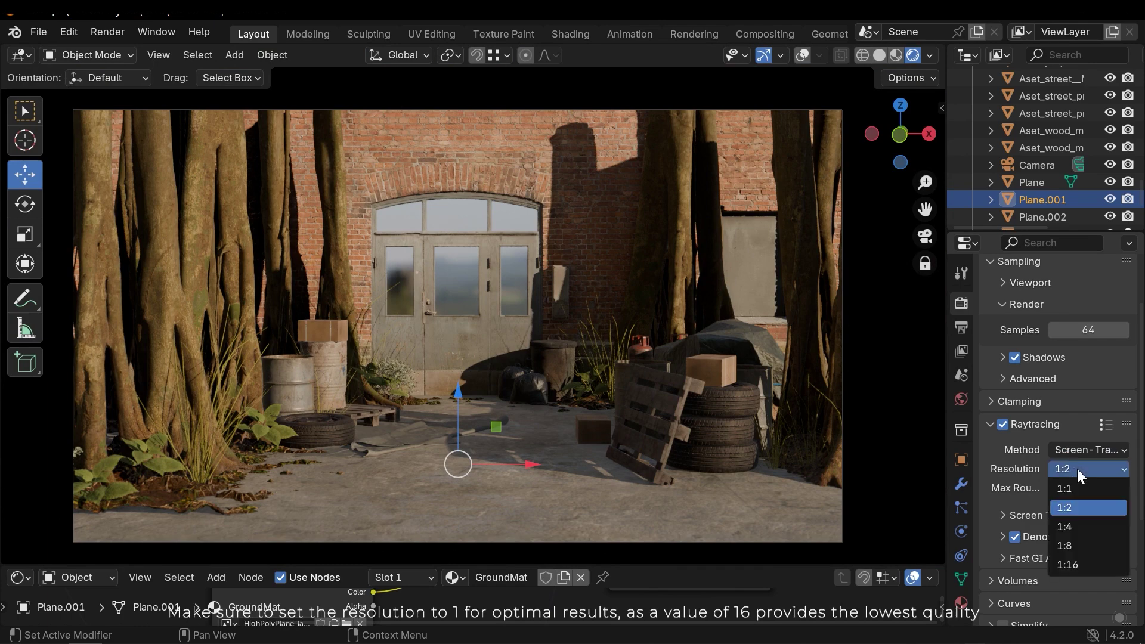
left_click(1084, 489)
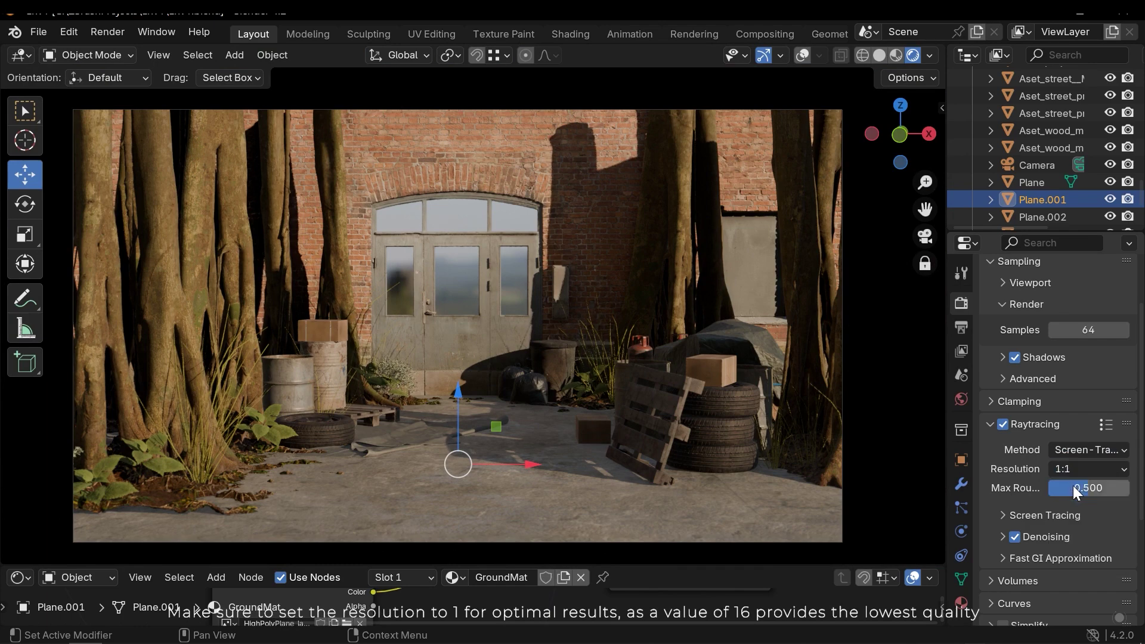
Step: Try a raytracing resolution of 1:16 for comparison and return it to 1:1
left_click(1075, 471)
left_click(1075, 565)
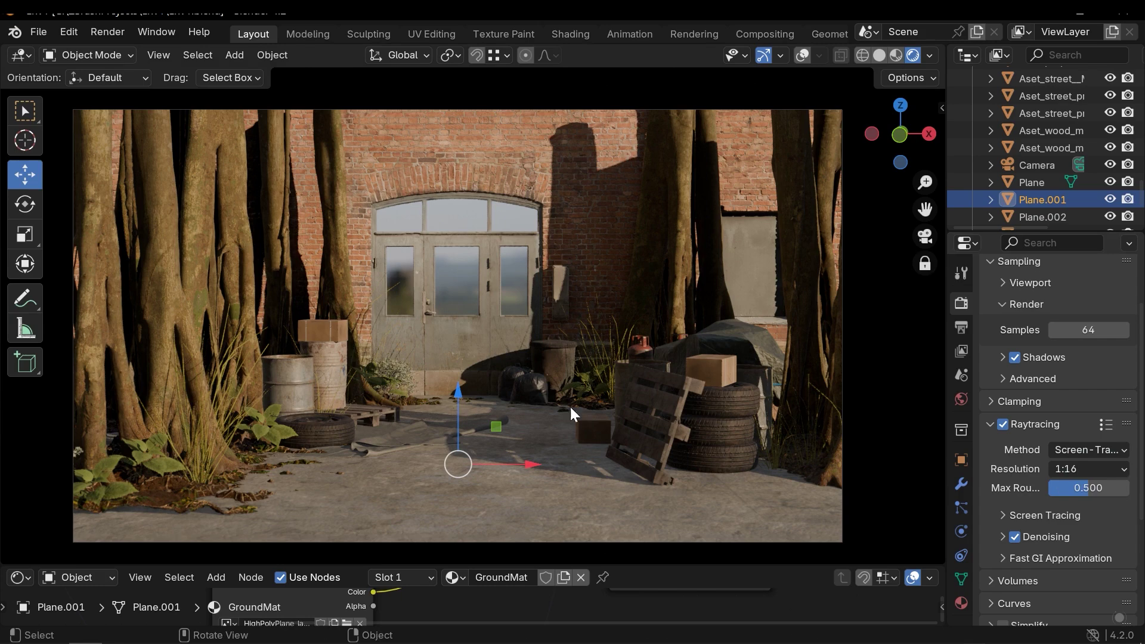
left_click(1080, 469)
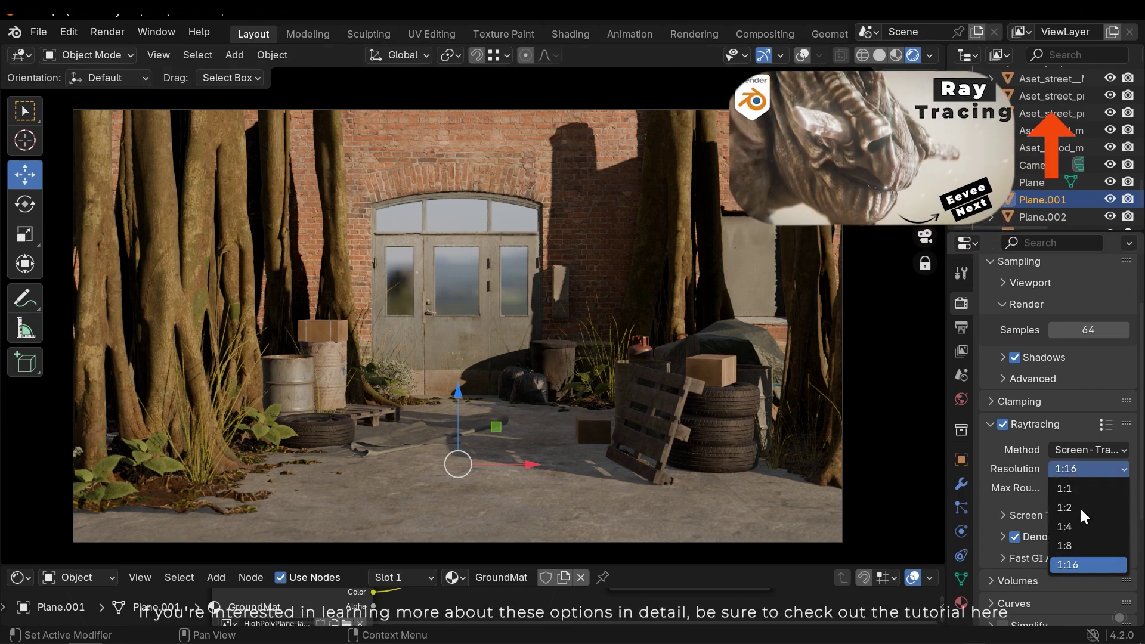
left_click(1071, 488)
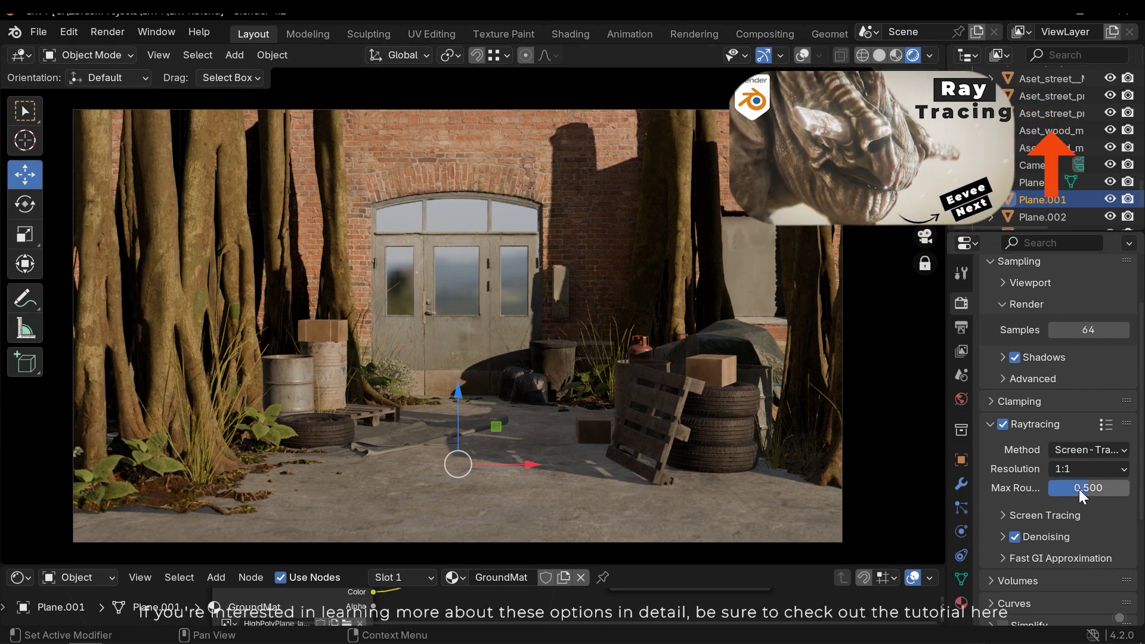
Step: Set the raytracing Max Roughness to 0.848 and the Screen Tracing Precision to 0.873 with a Thickness of 38.5 m
mouse_move(1080, 488)
left_mouse_down()
mouse_move(1129, 489)
mouse_move(1063, 489)
mouse_move(1130, 488)
mouse_move(1082, 488)
mouse_move(1116, 488)
left_mouse_up()
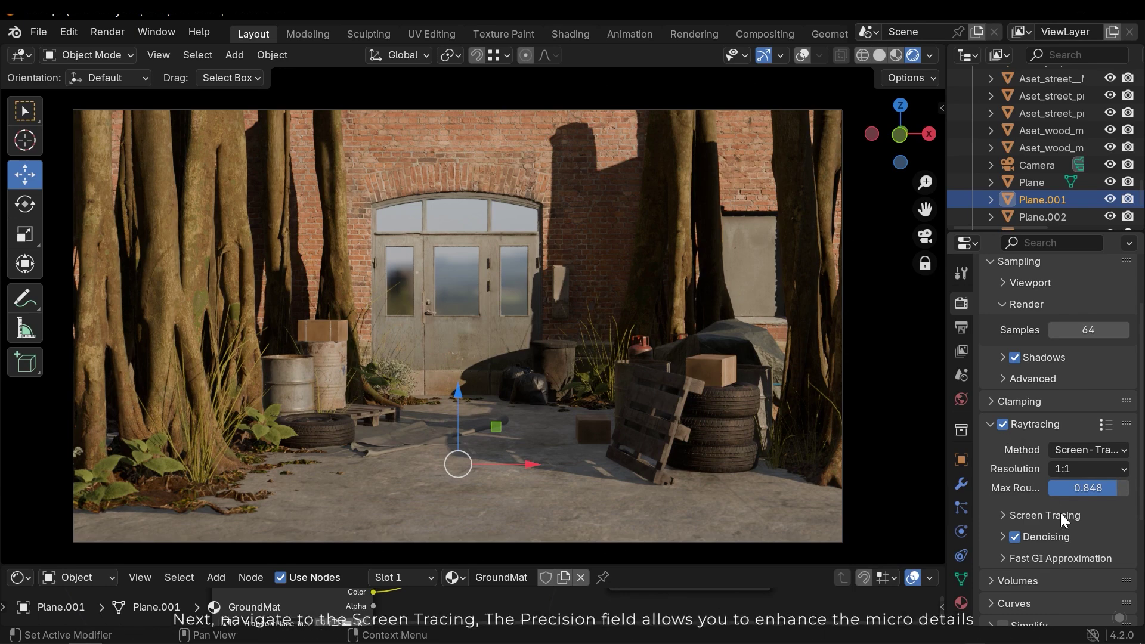
scroll(1082, 514, "down", 6)
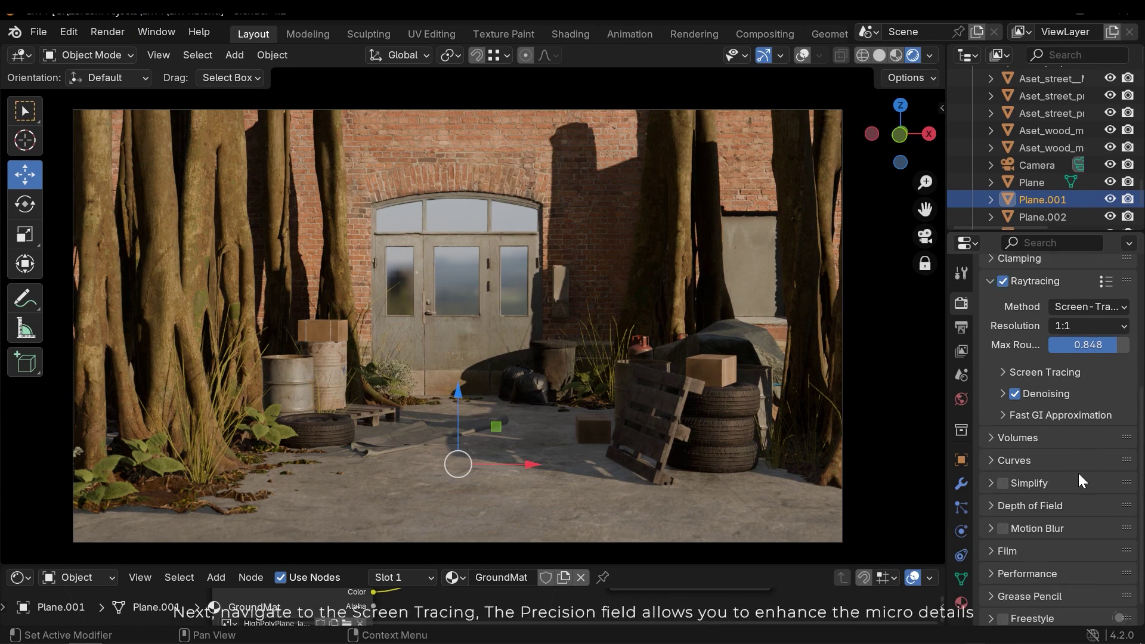
left_click(1058, 376)
scroll(1085, 412, "up", 3)
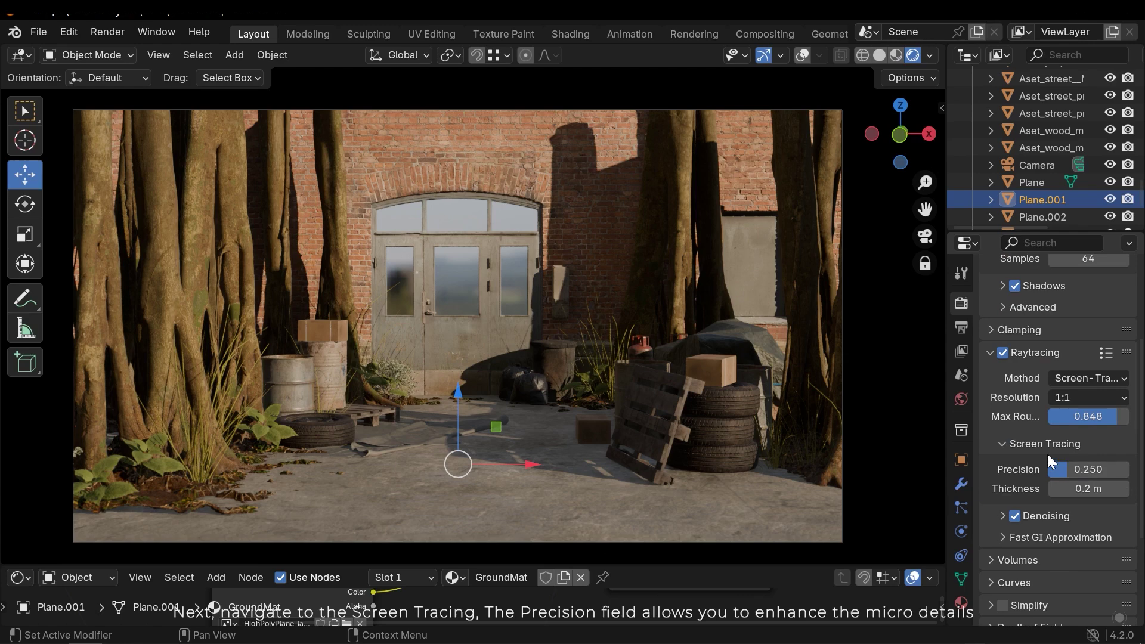
mouse_move(1063, 468)
left_mouse_down()
mouse_move(1121, 469)
mouse_move(1051, 469)
left_mouse_up()
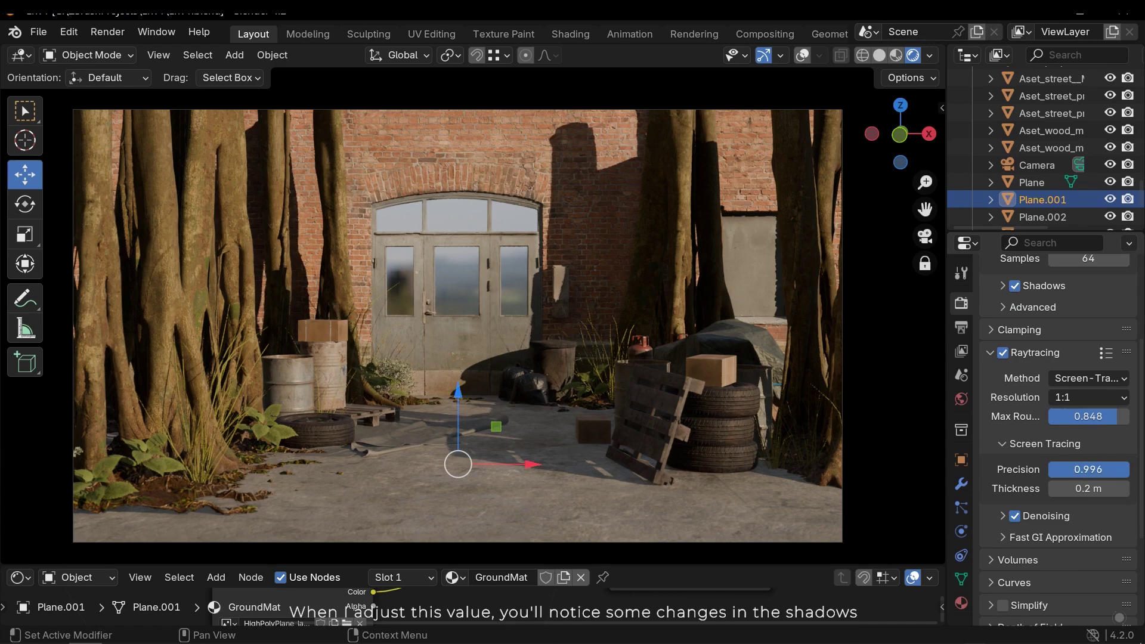
left_click_drag(1123, 469, 1103, 488)
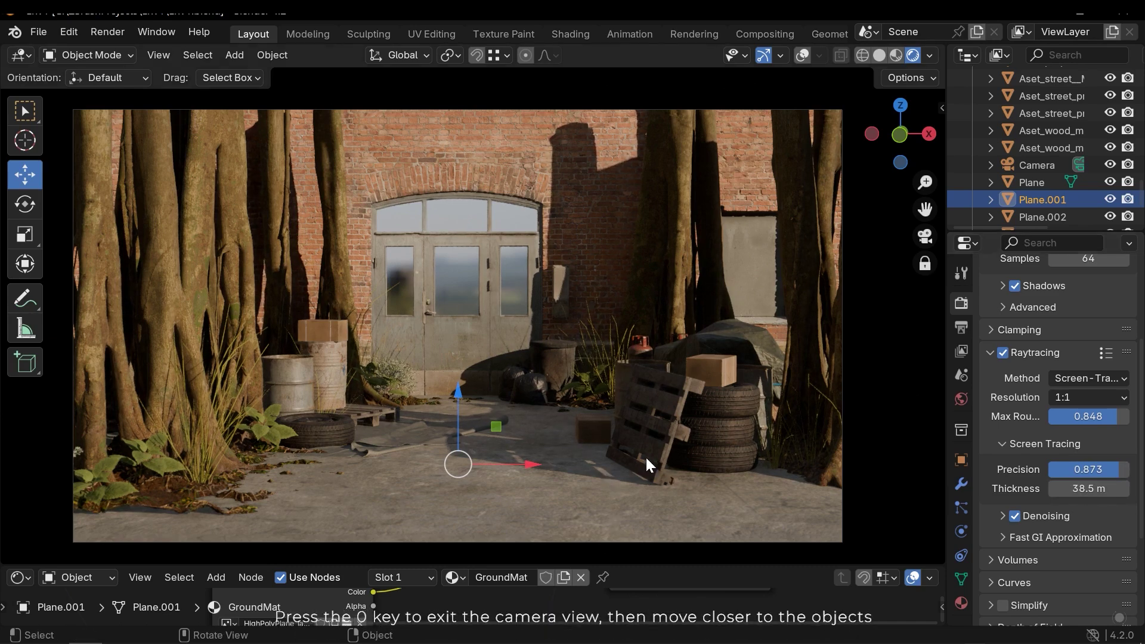
Step: Leave the camera view and compare low and high Screen Tracing thickness on the shadows around the leaning pallet
key("KP_0")
scroll(672, 478, "up", 3)
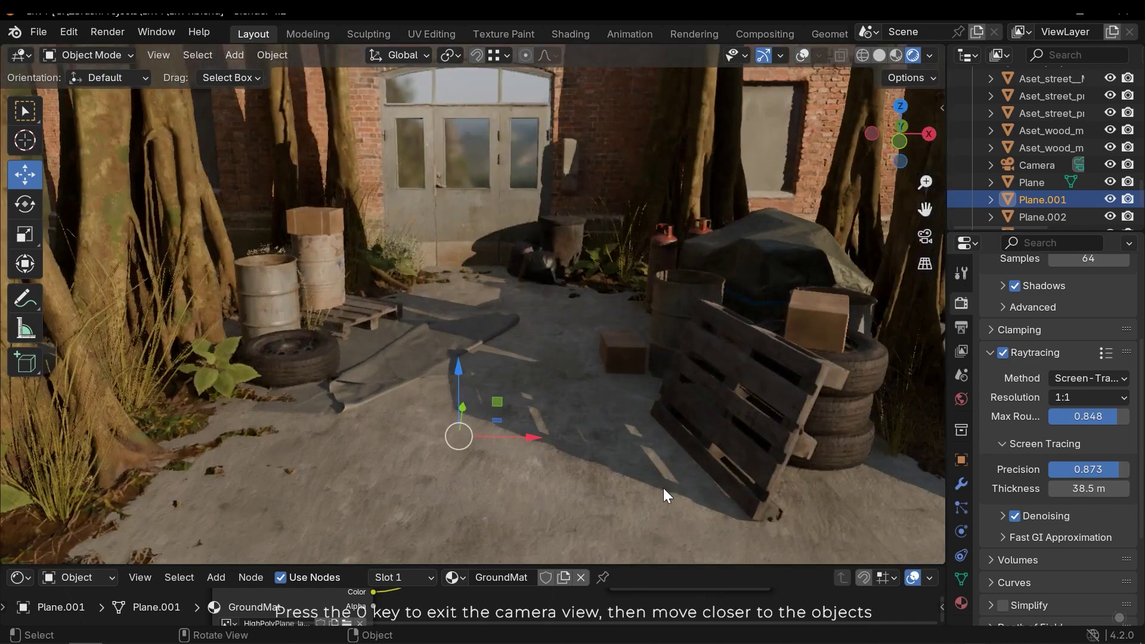
mouse_move(670, 490)
middle_mouse_down()
mouse_move(617, 356)
mouse_move(506, 353)
mouse_move(425, 380)
mouse_move(487, 380)
mouse_move(493, 332)
mouse_move(512, 341)
middle_mouse_up()
scroll(493, 362, "up", 2)
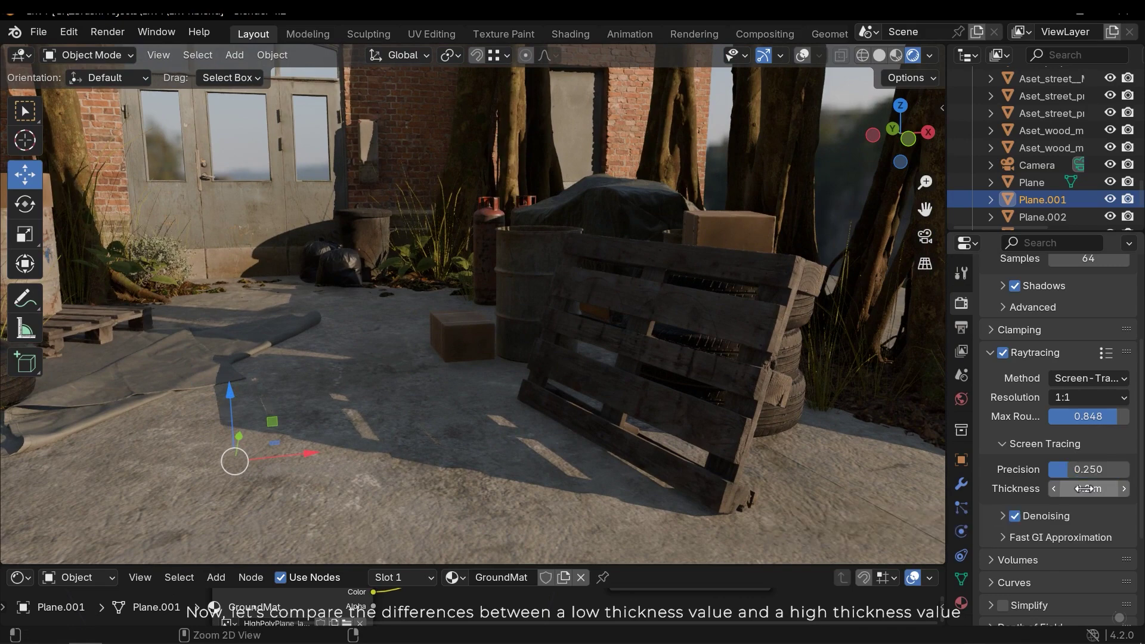
key("ctrl+z")
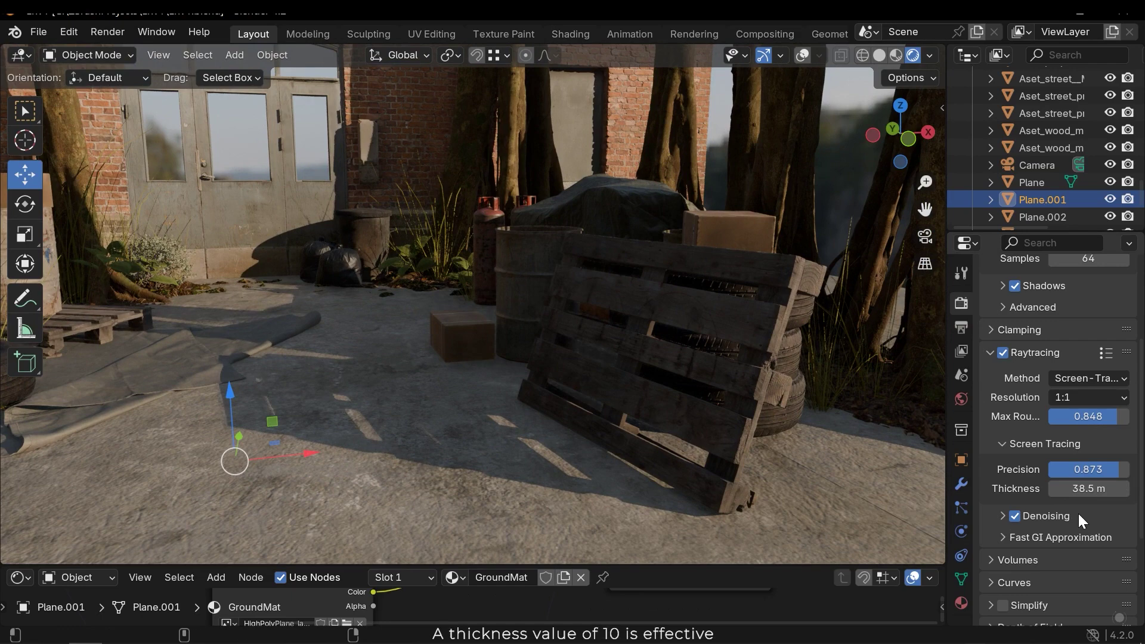
Step: Set the Screen Tracing Thickness to 10 m and Precision to 0.822, disabling and re-enabling Raytracing to compare the result
double_click(1083, 489)
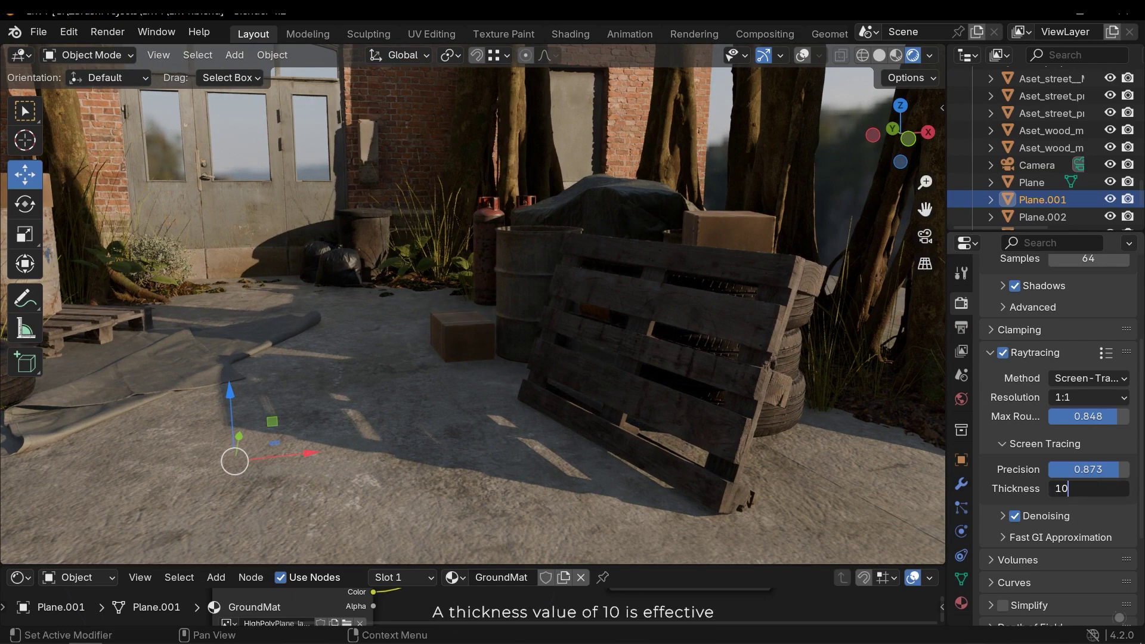
key("Return")
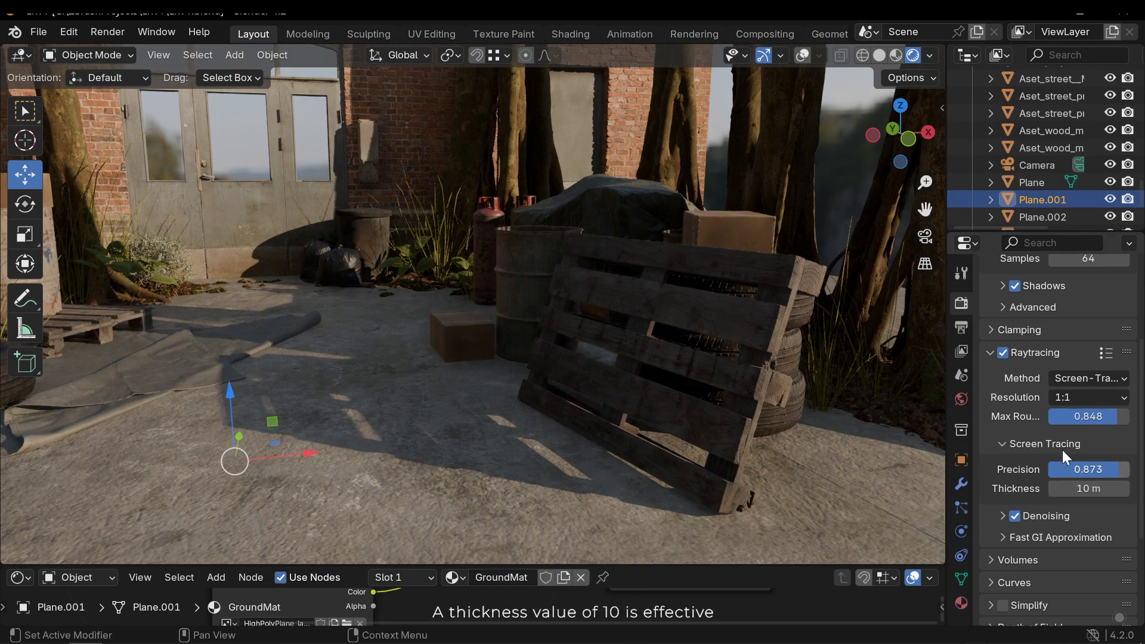
left_click(1002, 353)
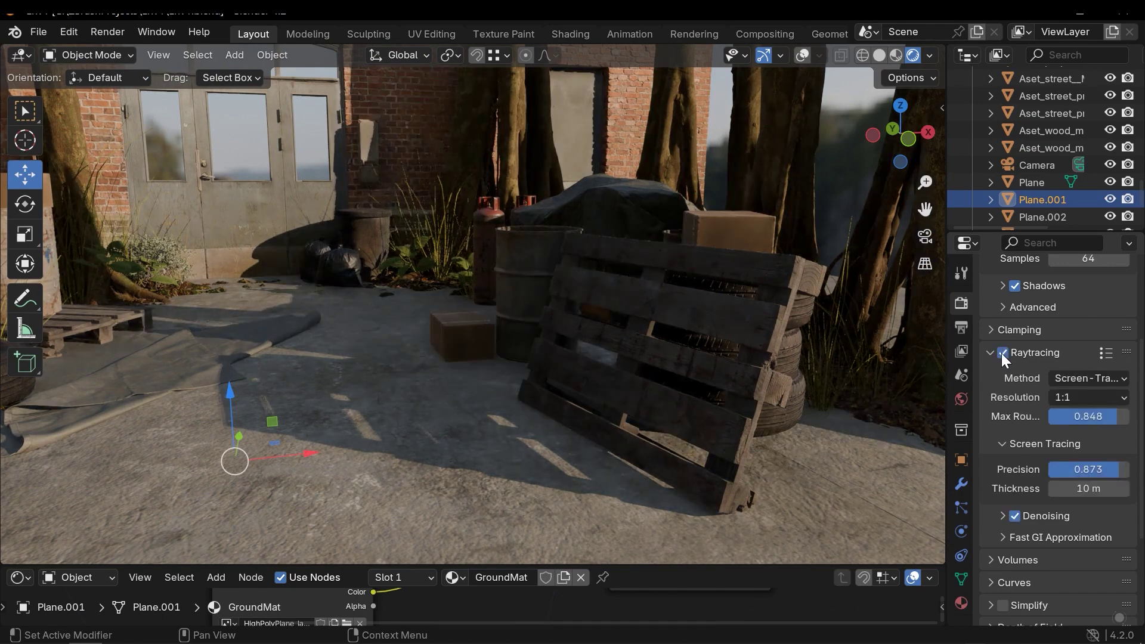
left_click(1002, 353)
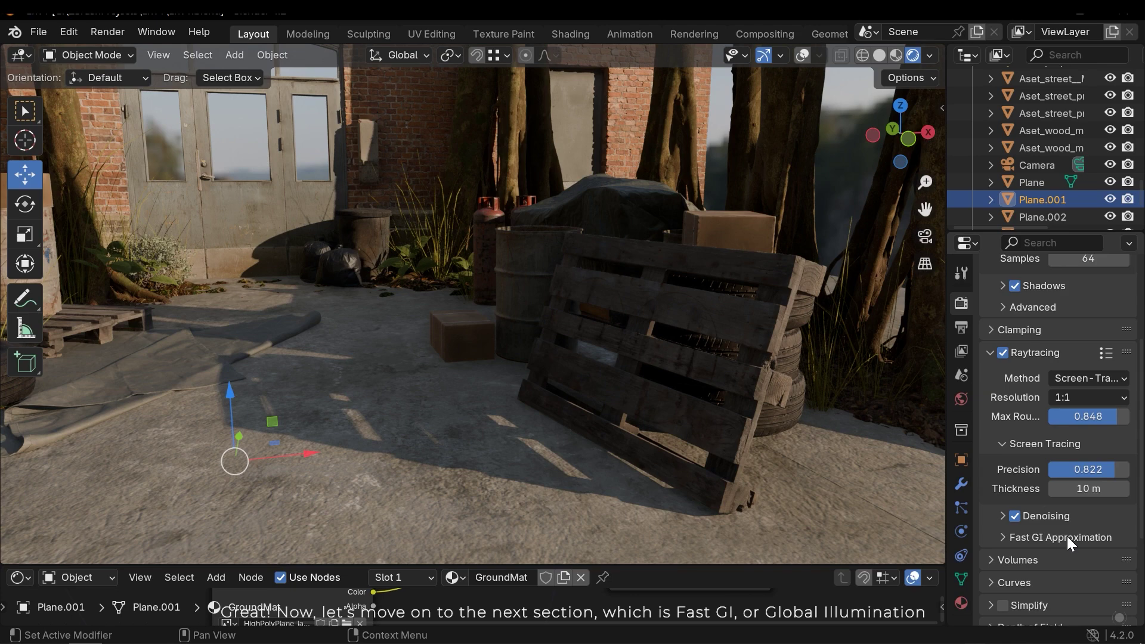
Step: Expand Fast GI Approximation, try the Ambient Occlusion method and return it to Global Illumination
scroll(1067, 535, "down", 3)
left_click(1037, 465)
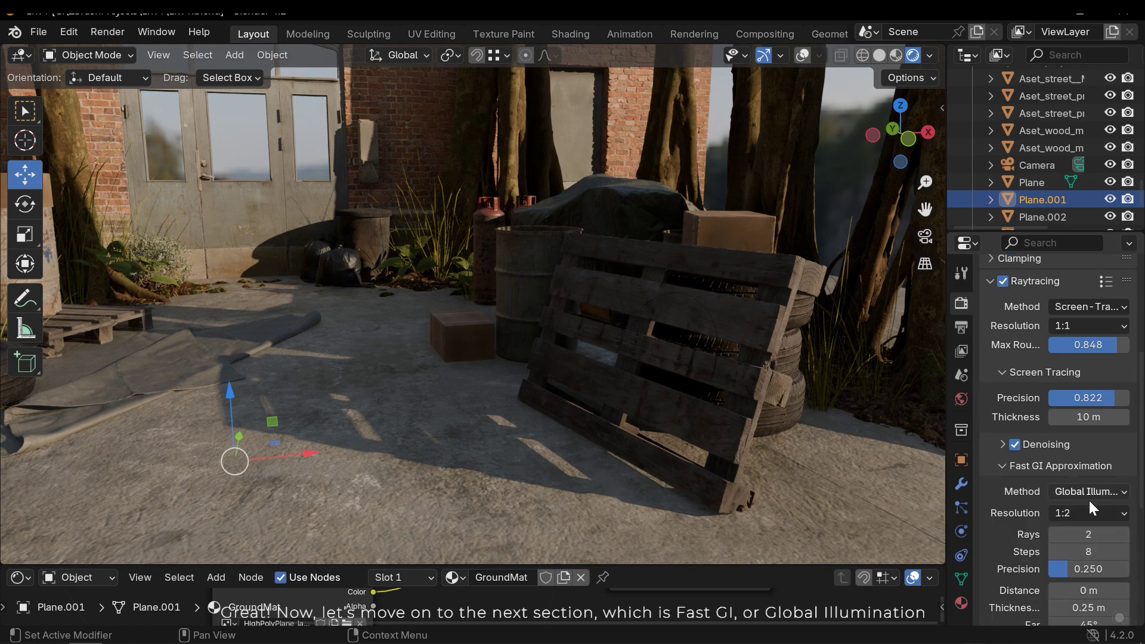
scroll(1089, 499, "down", 3)
left_click(1071, 421)
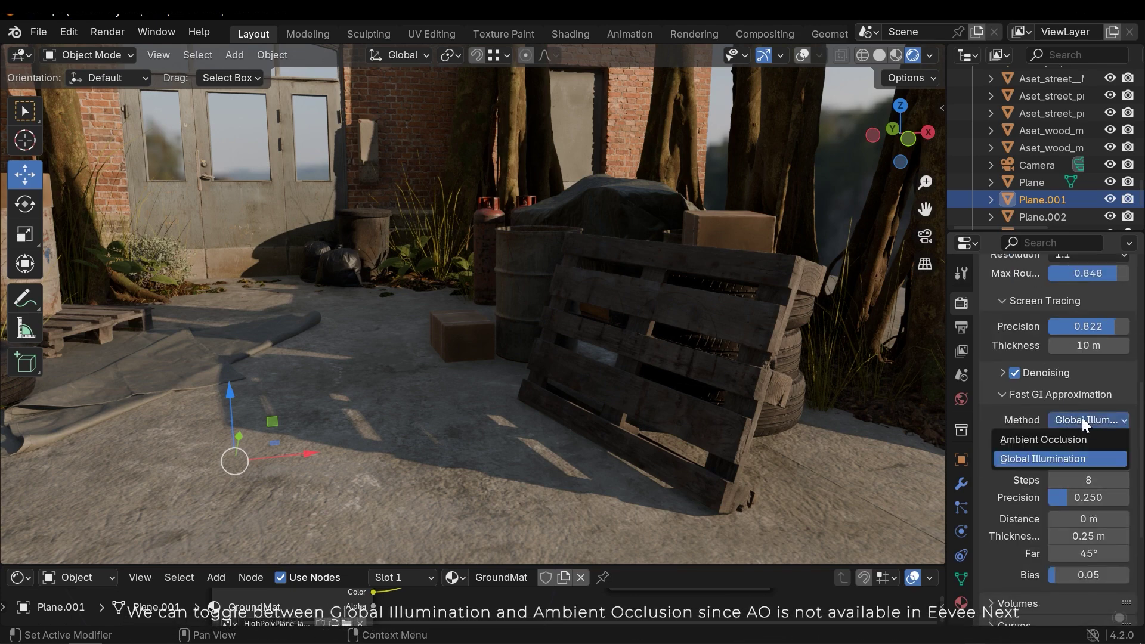
left_click(1036, 441)
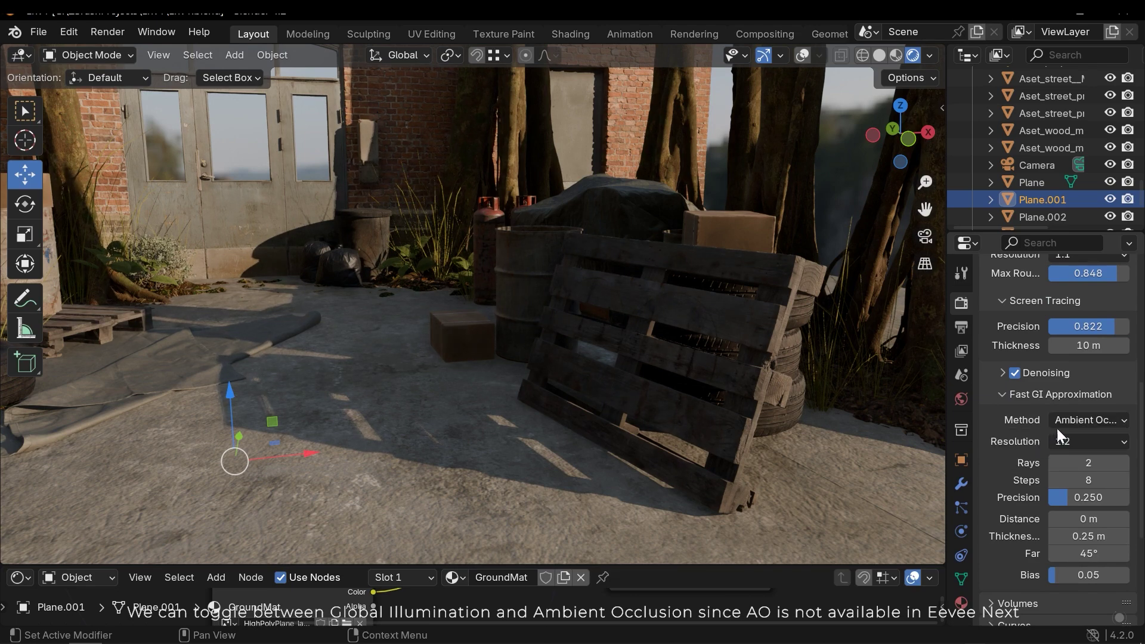
left_click(1067, 422)
left_click(1077, 457)
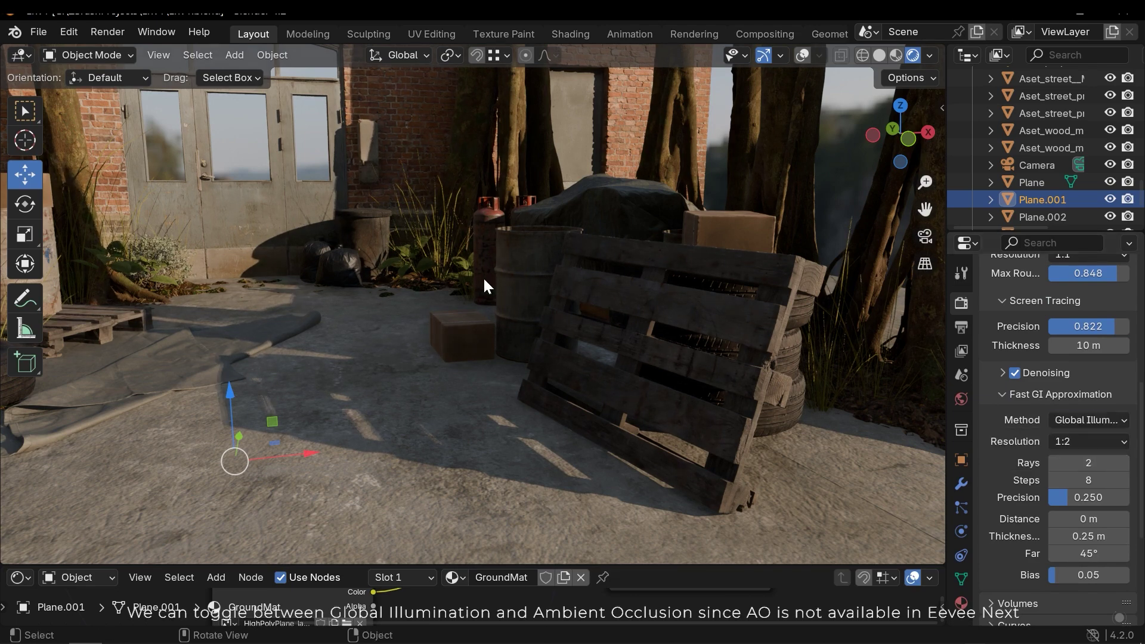
Step: Set the number of Rays for Fast GI Approximation to 4
left_click(1097, 463)
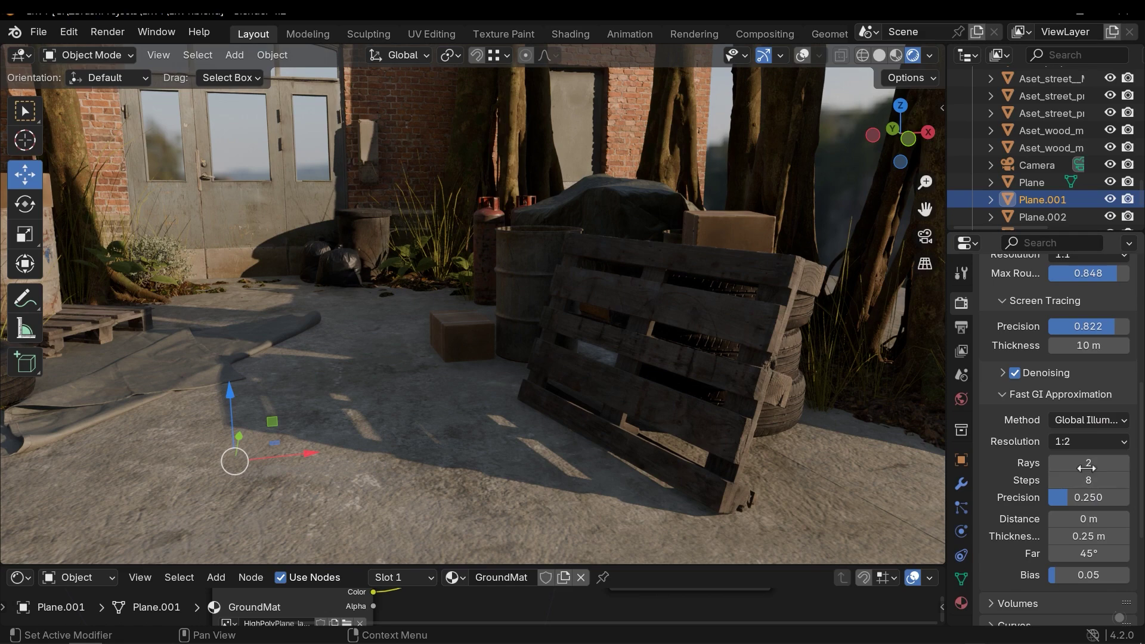
type("4")
key("Return")
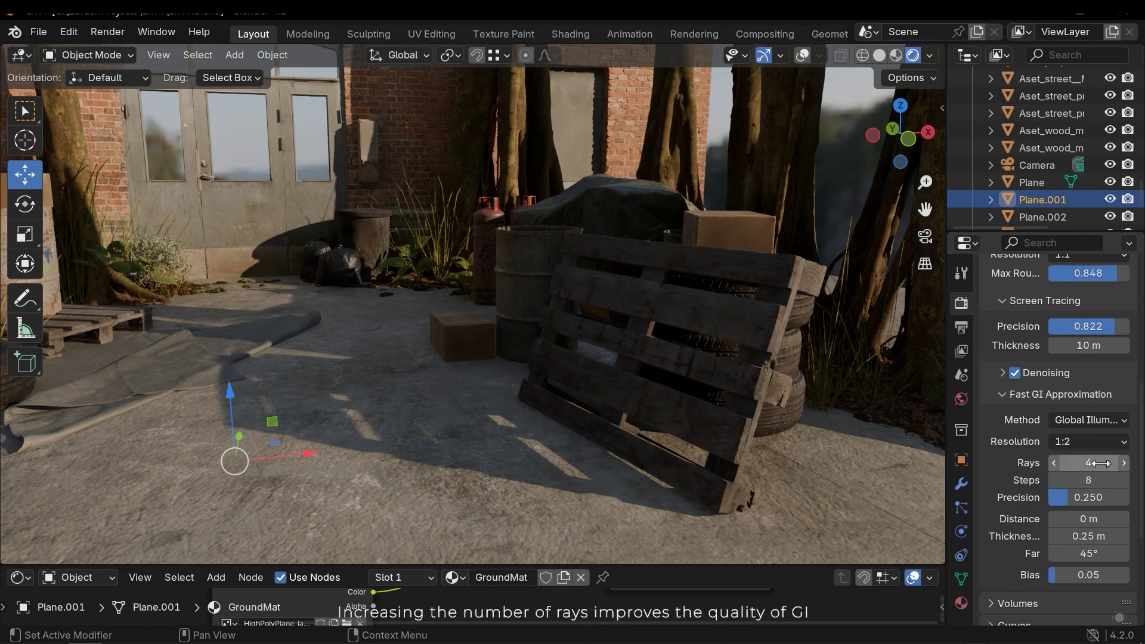
Step: Try a Fast GI Distance of about 3 m and return it to 0 m
scroll(1008, 526, "down", 1)
mouse_move(1087, 483)
left_mouse_down()
mouse_move(1125, 483)
mouse_move(1114, 483)
left_mouse_up()
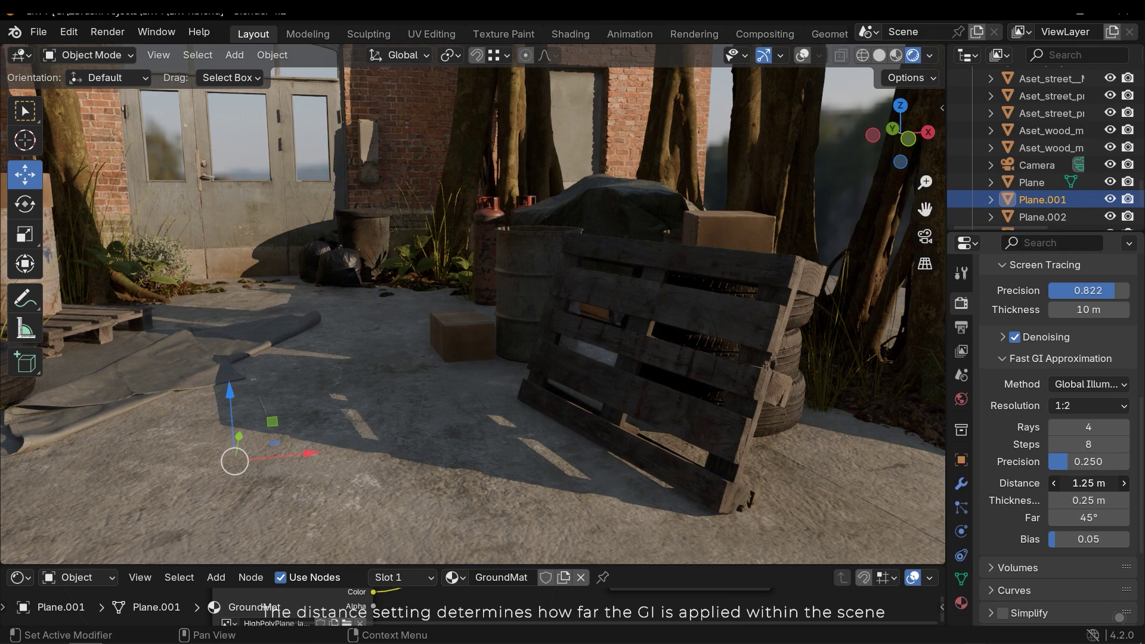
left_click_drag(1088, 483, 1068, 483)
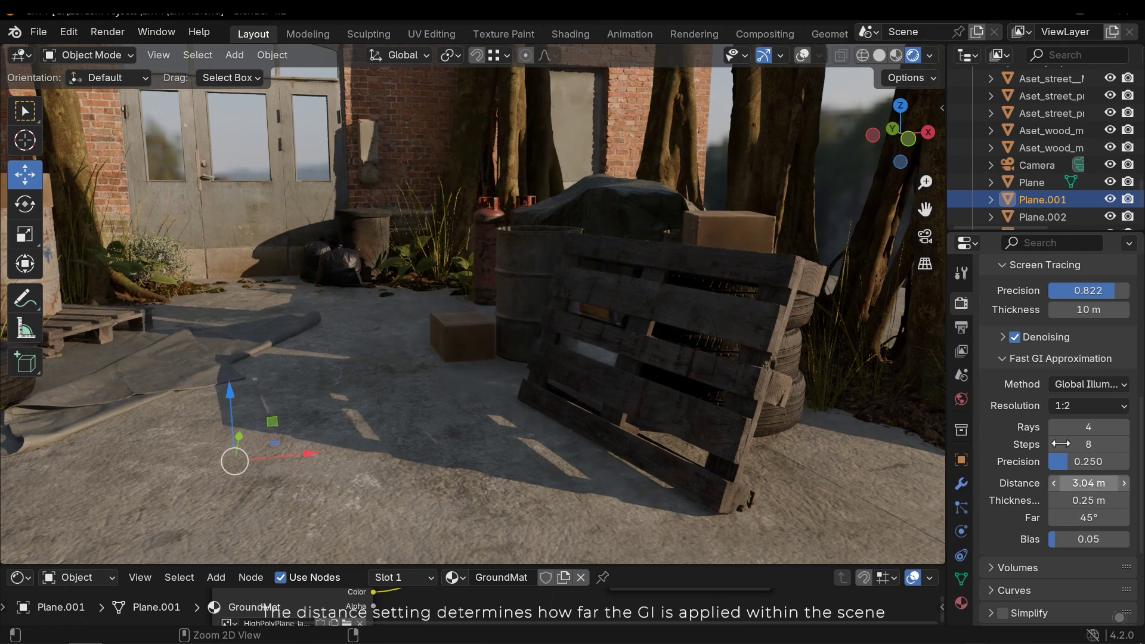
Step: Set the Fast GI Thickness to 2 m, Bias to 0.50 and Precision to 0.700
middle_click_drag(742, 396, 792, 306)
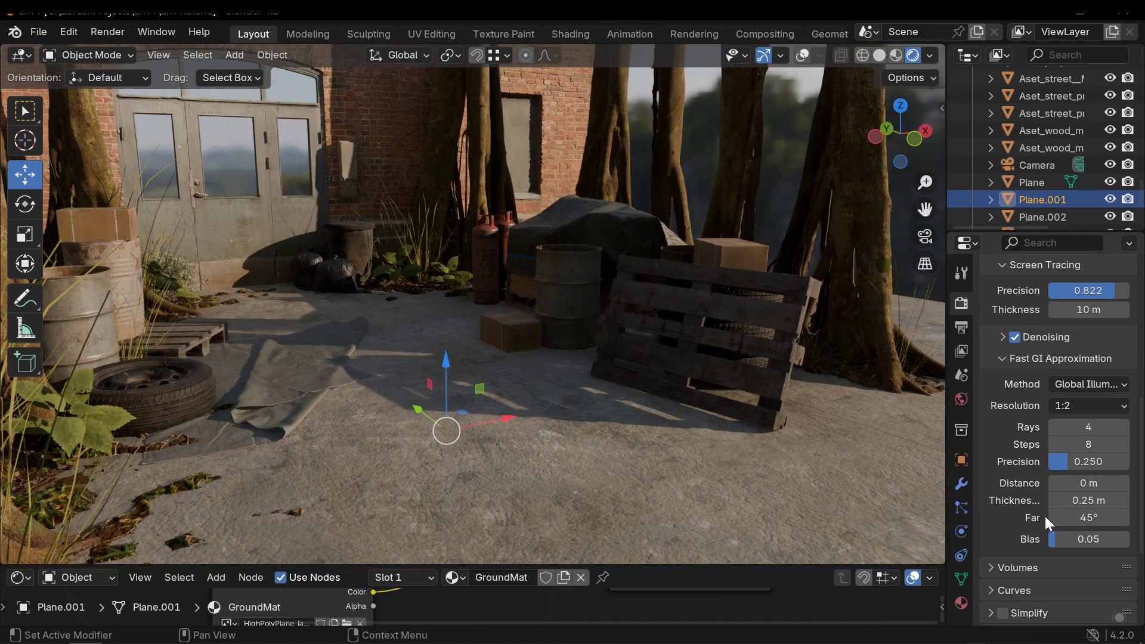
left_click_drag(1088, 500, 1106, 500)
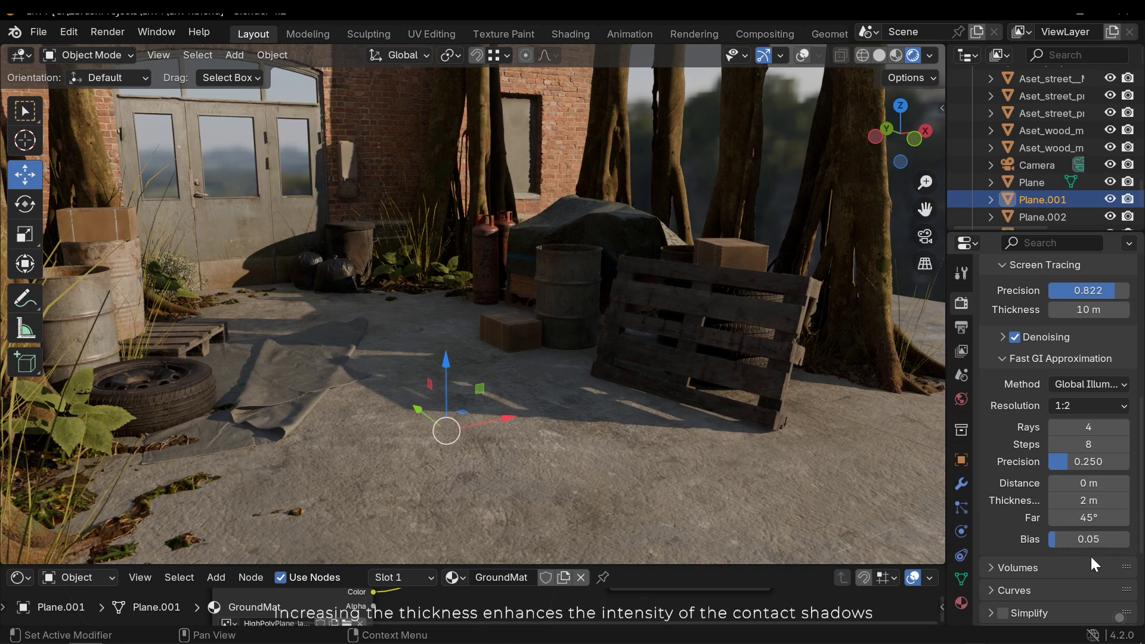
left_click_drag(1075, 540, 1109, 540)
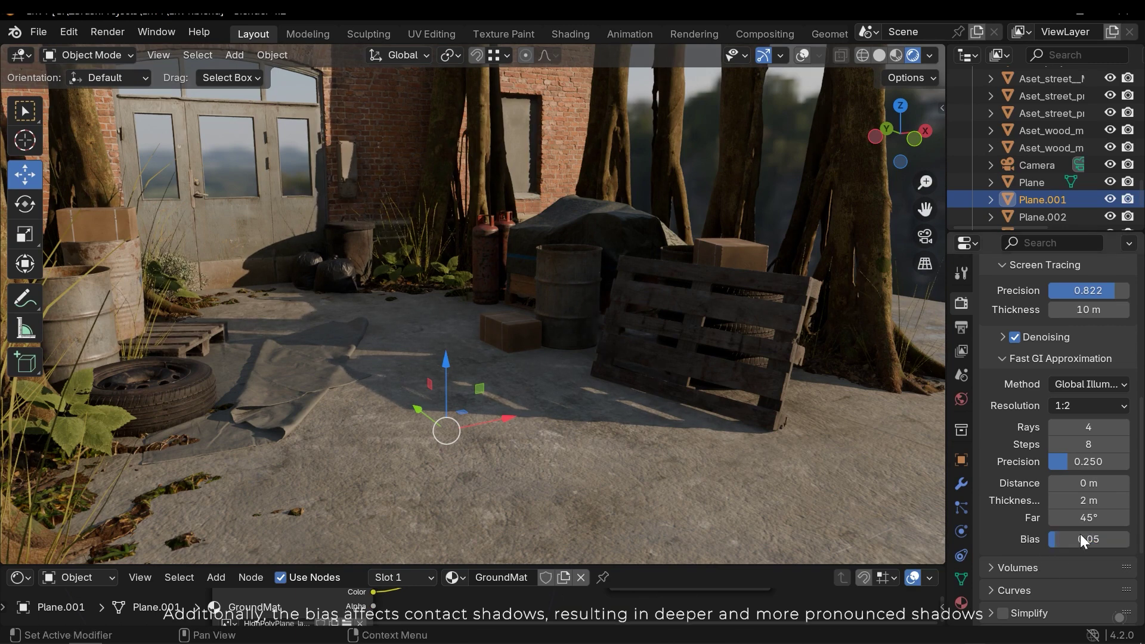
left_click_drag(1083, 539, 1054, 539)
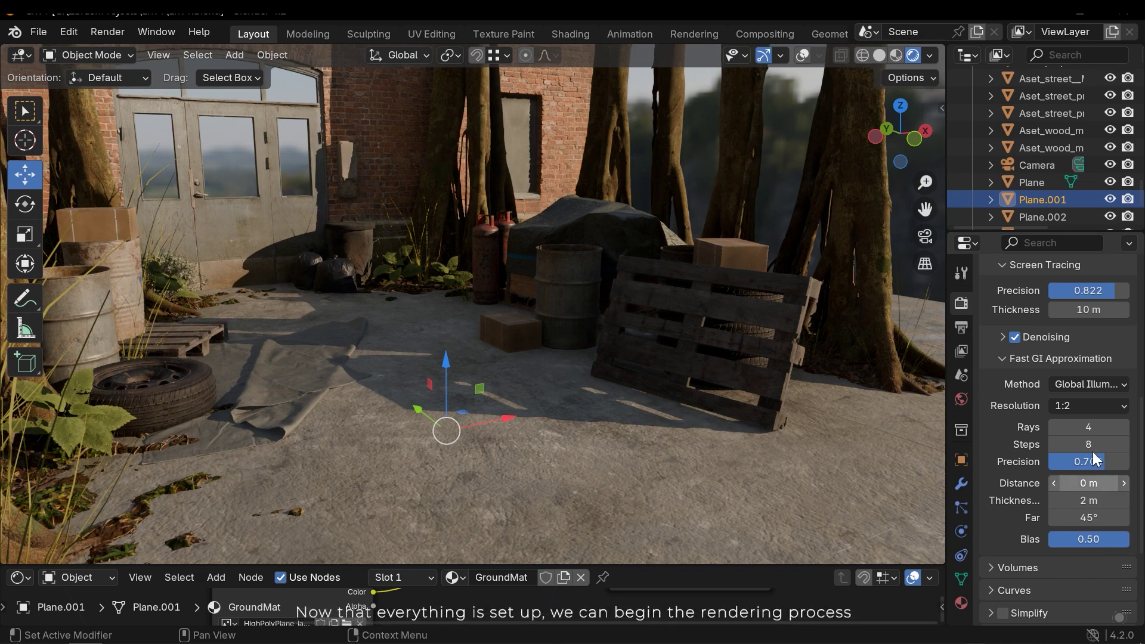
Step: Examine the whole courtyard from several angles, checking the replaced ground texture, the added foreground trees and the framing of the building
scroll(481, 274, "down", 5)
mouse_move(481, 274)
middle_mouse_down()
mouse_move(421, 273)
mouse_move(468, 272)
middle_mouse_up()
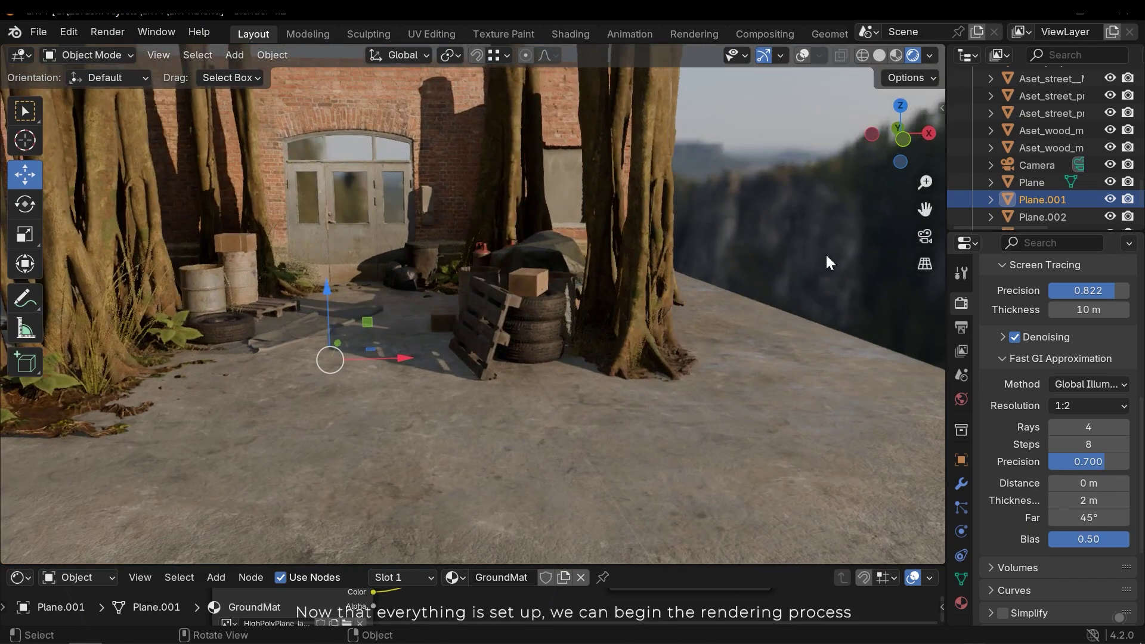
left_click(825, 254)
scroll(573, 300, "up", 2)
middle_click_drag(572, 300, 652, 333, "shift")
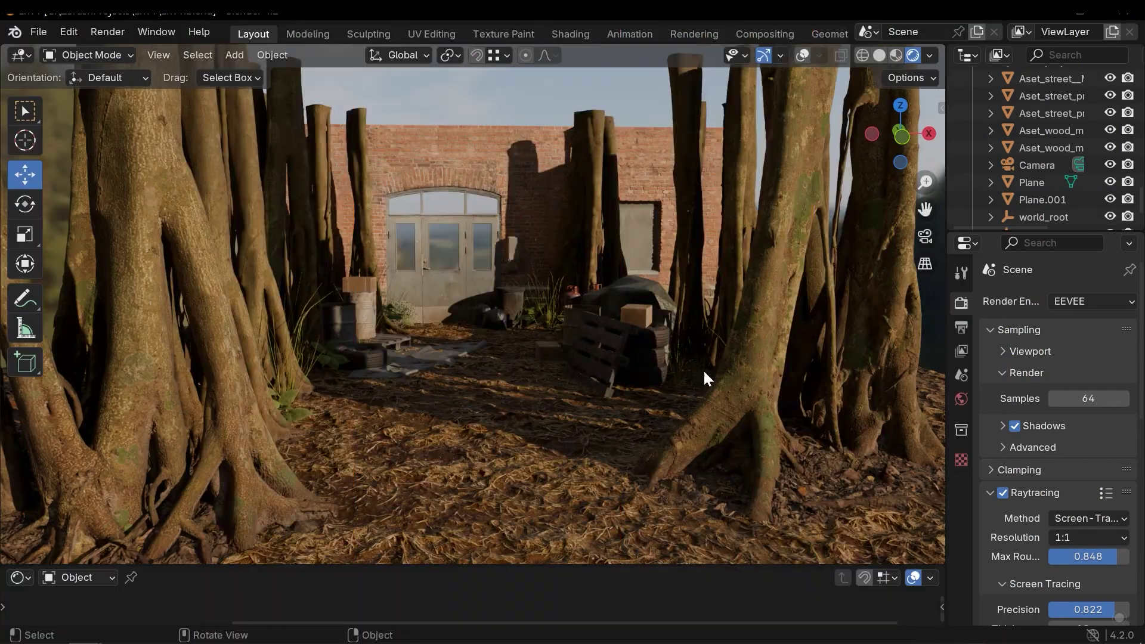
middle_click_drag(702, 369, 416, 420)
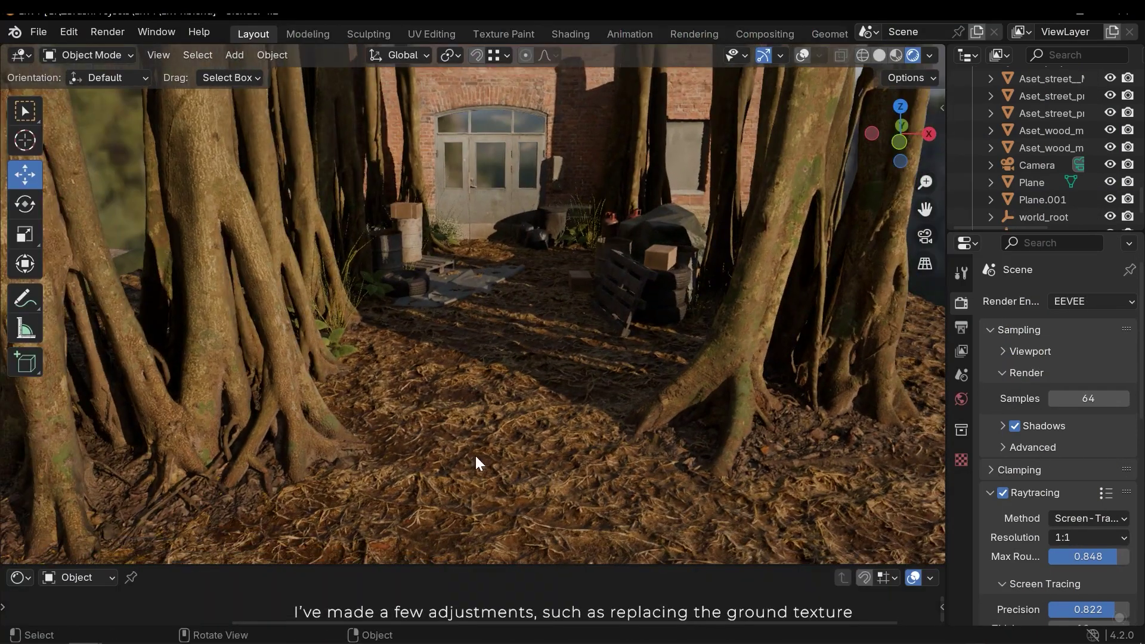
middle_click_drag(555, 389, 556, 357)
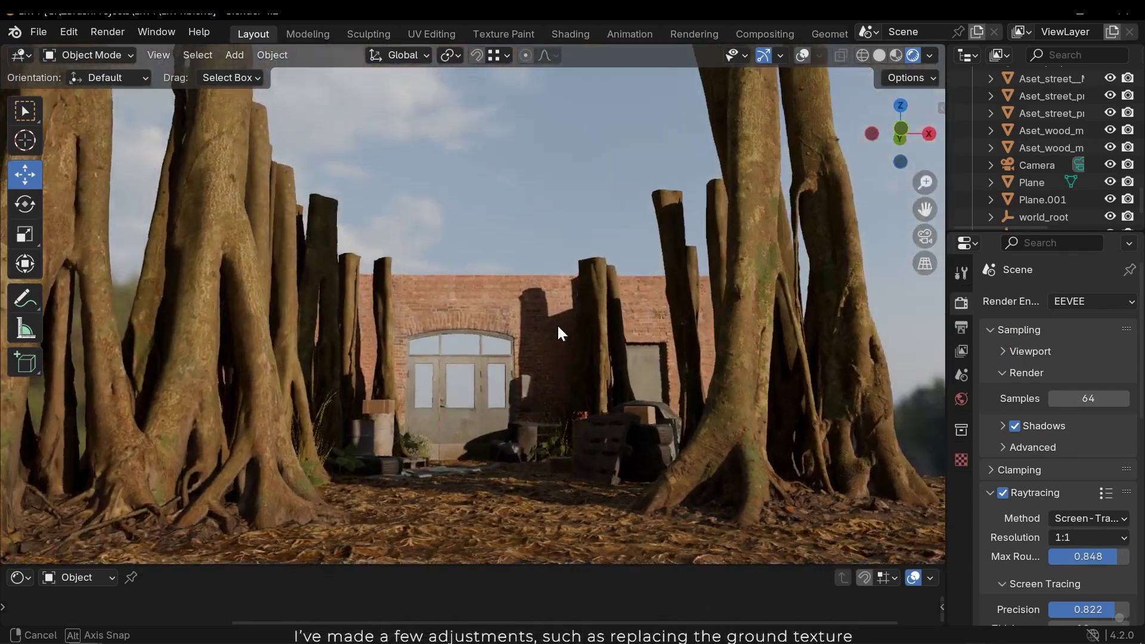
middle_click_drag(556, 330, 680, 328)
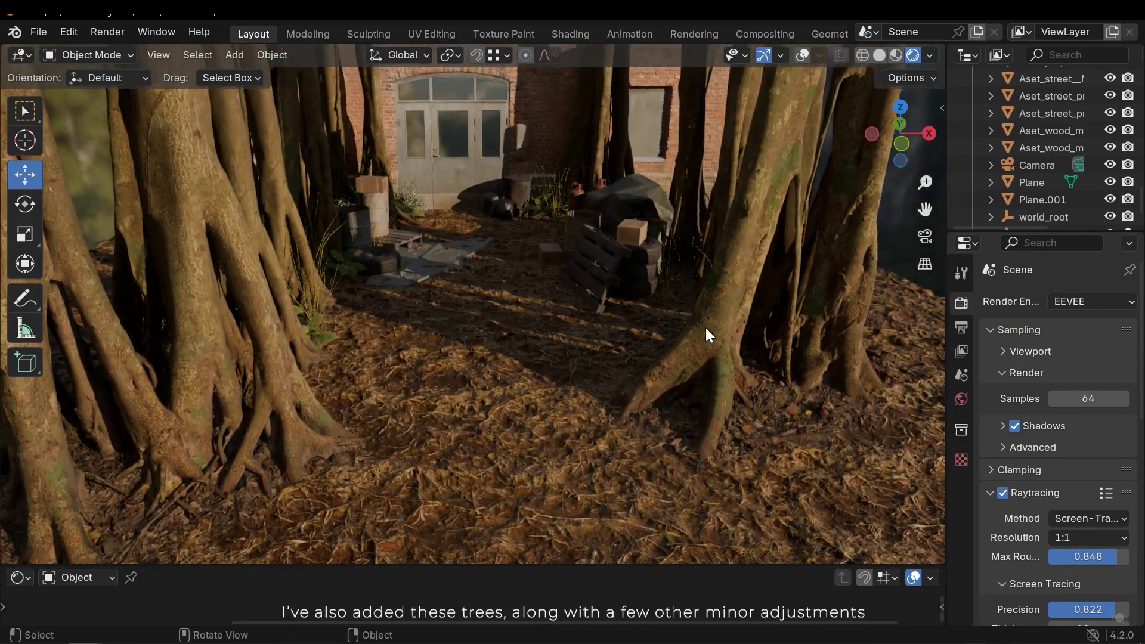
middle_click_drag(180, 313, 223, 335)
middle_click_drag(865, 440, 658, 370)
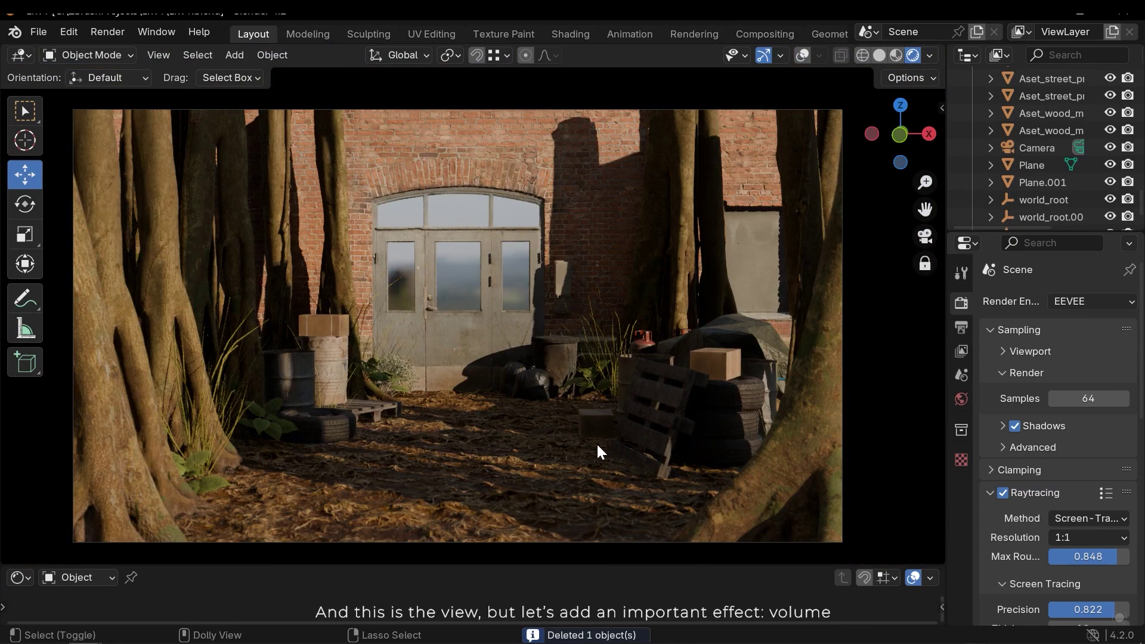
middle_click_drag(596, 442, 572, 316)
scroll(588, 342, "down", 3)
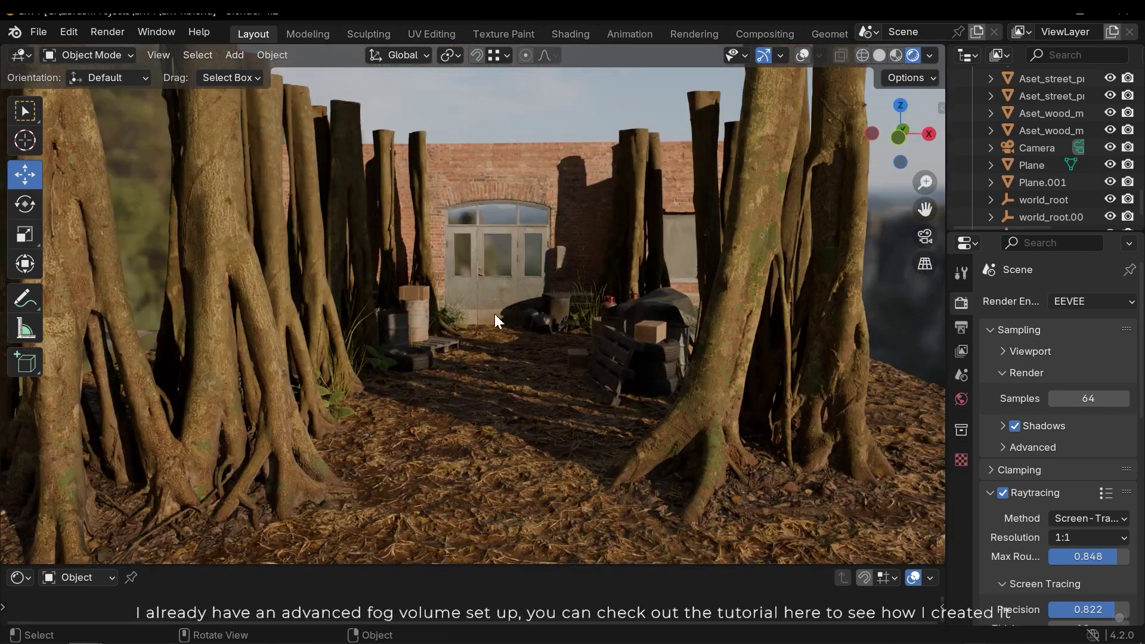
middle_click_drag(495, 314, 478, 314)
Step: Append the VisualEffects collection with the fog volume from the EeveeVSCyclesTutorial.blend file
left_click(37, 30)
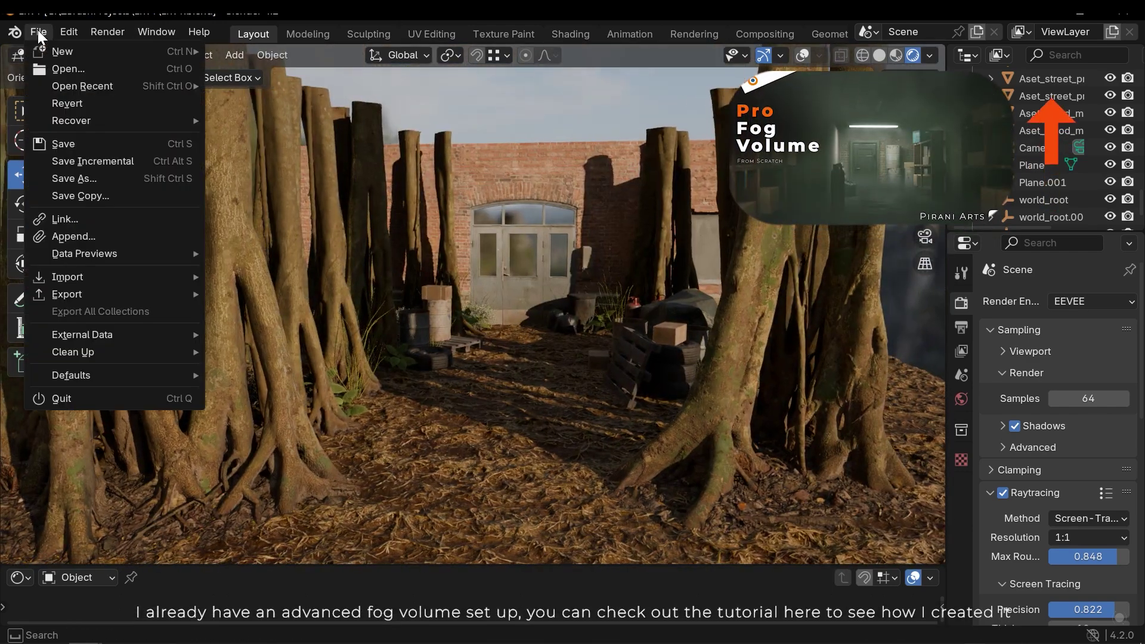
left_click(151, 235)
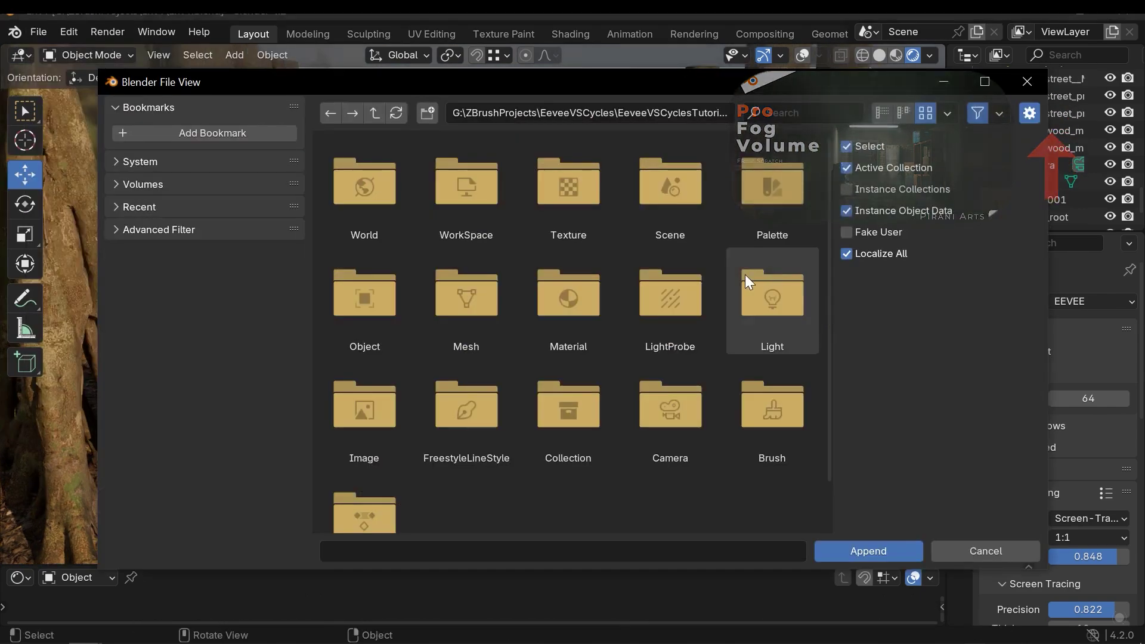
double_click(572, 399)
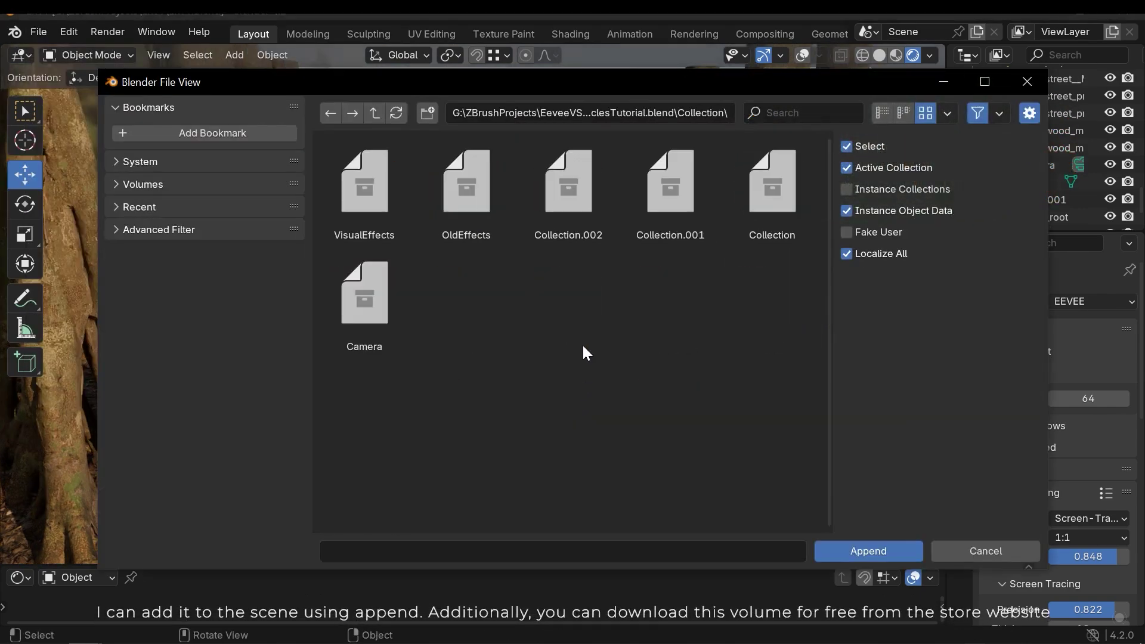
double_click(363, 183)
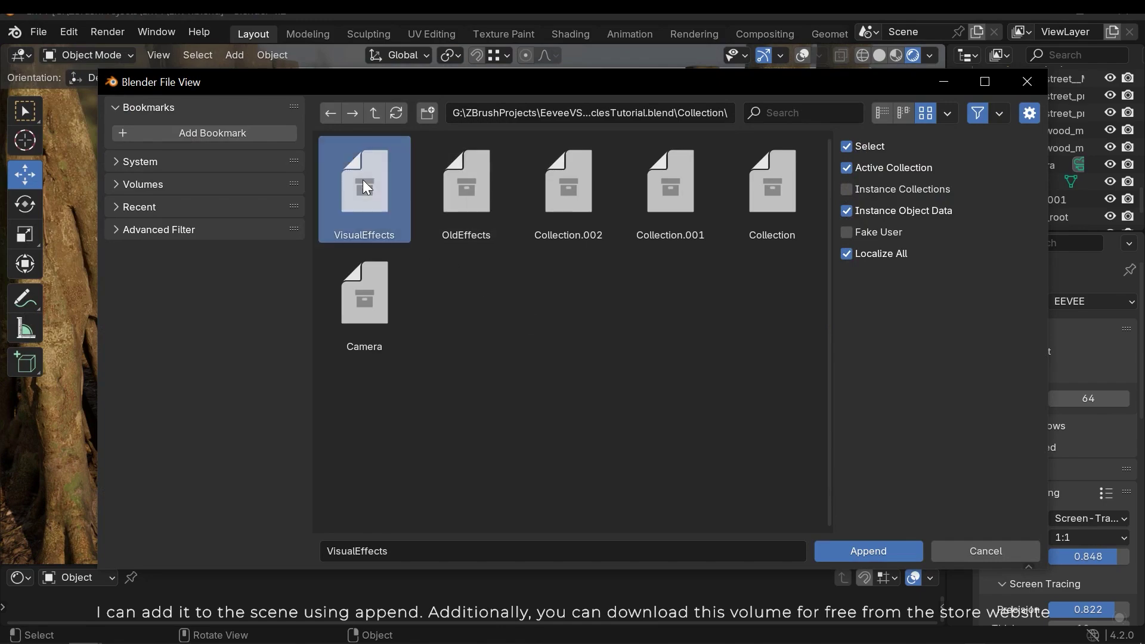
Step: Examine the fog density across the courtyard from far away, close to the building and through the camera
scroll(650, 315, "down", 6)
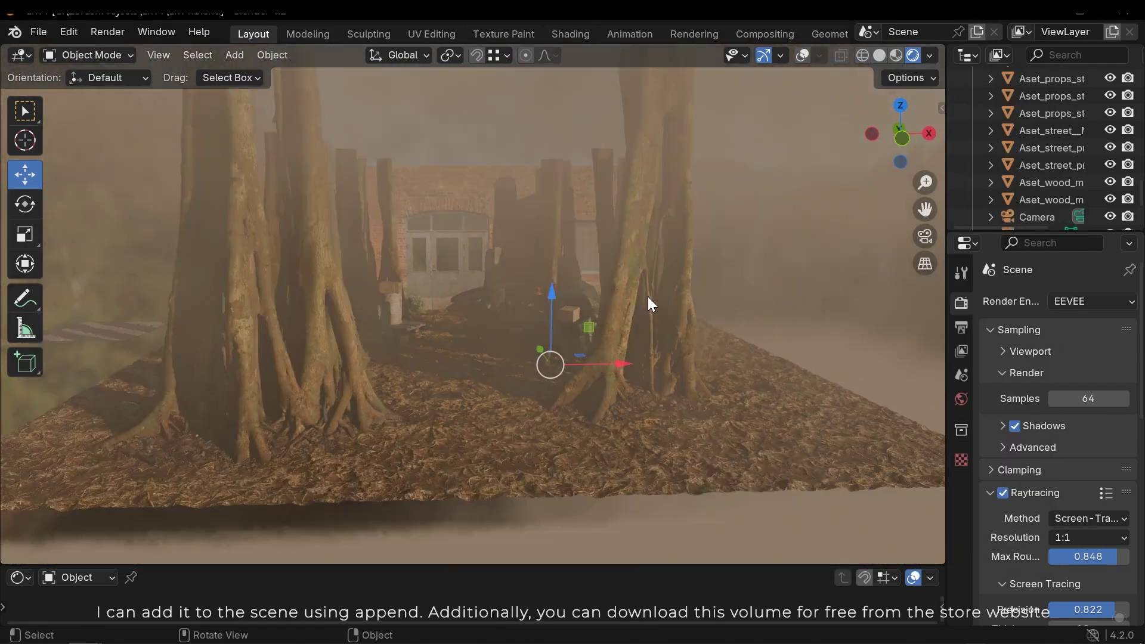
scroll(647, 299, "down", 4)
middle_click_drag(545, 318, 491, 302)
scroll(596, 372, "down", 1)
scroll(498, 301, "up", 8)
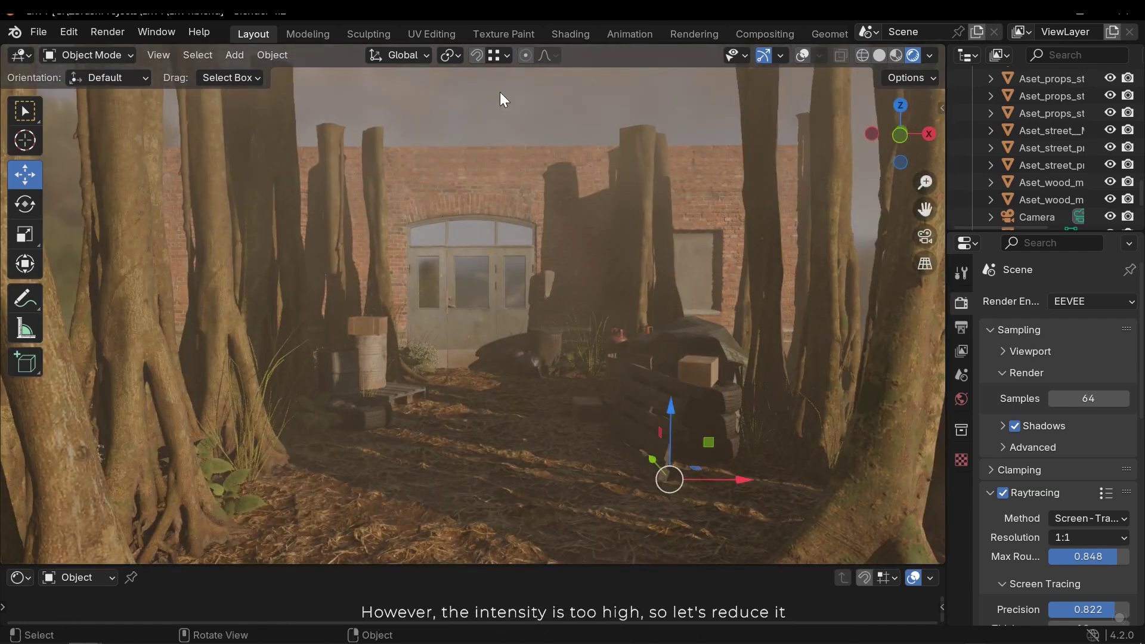
scroll(484, 313, "up", 2)
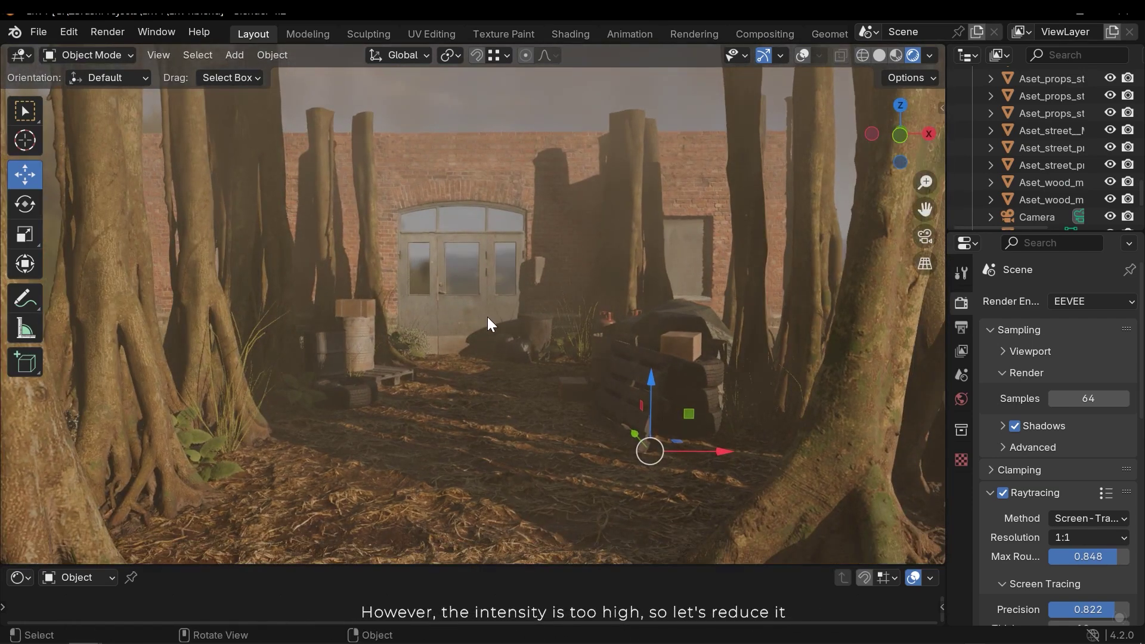
key("KP_0")
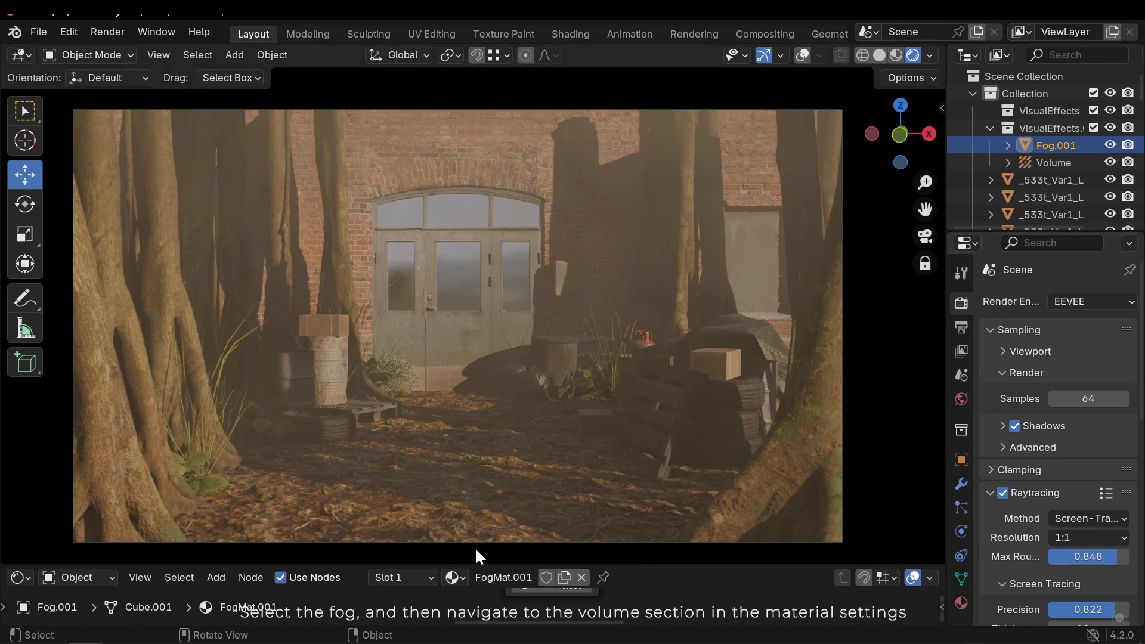
Step: Set the Emission Strength in the Volume settings of the fog object's FogMat.001 material to 0
scroll(966, 554, "down", 1)
left_click(964, 570)
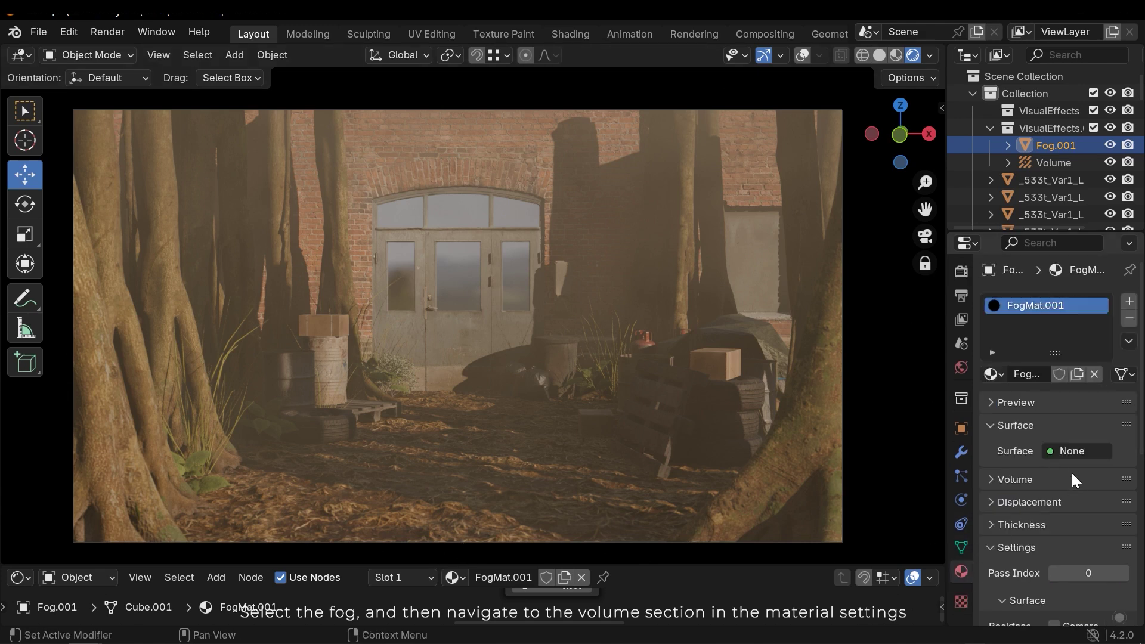
scroll(1078, 506, "down", 2)
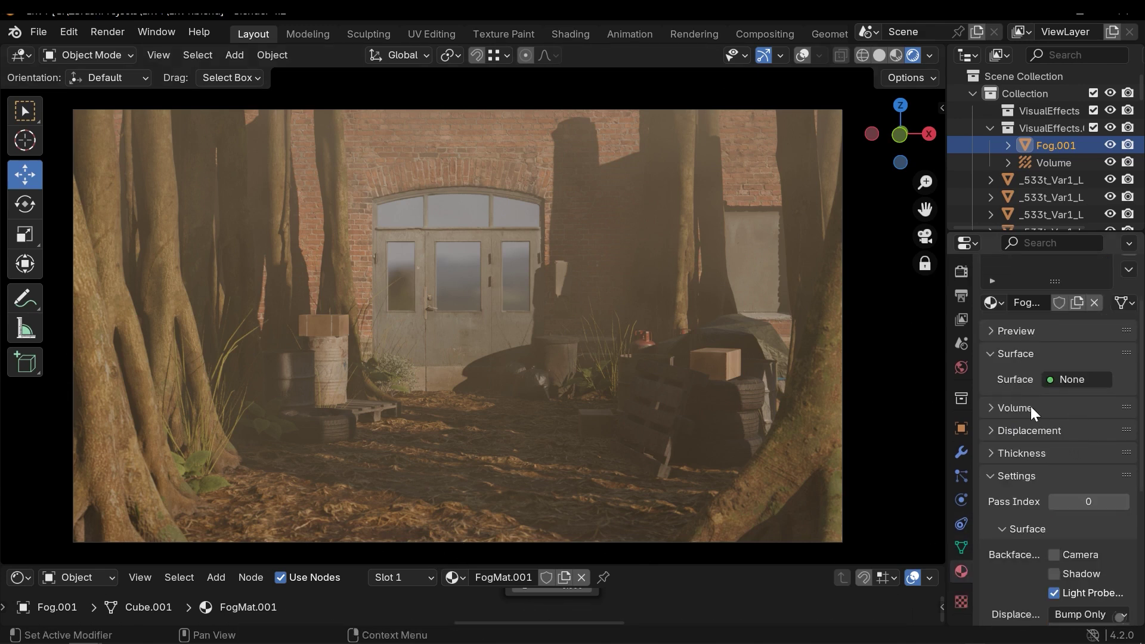
left_click(1032, 408)
scroll(1074, 465, "down", 3)
left_click(1096, 485)
left_click(1109, 484)
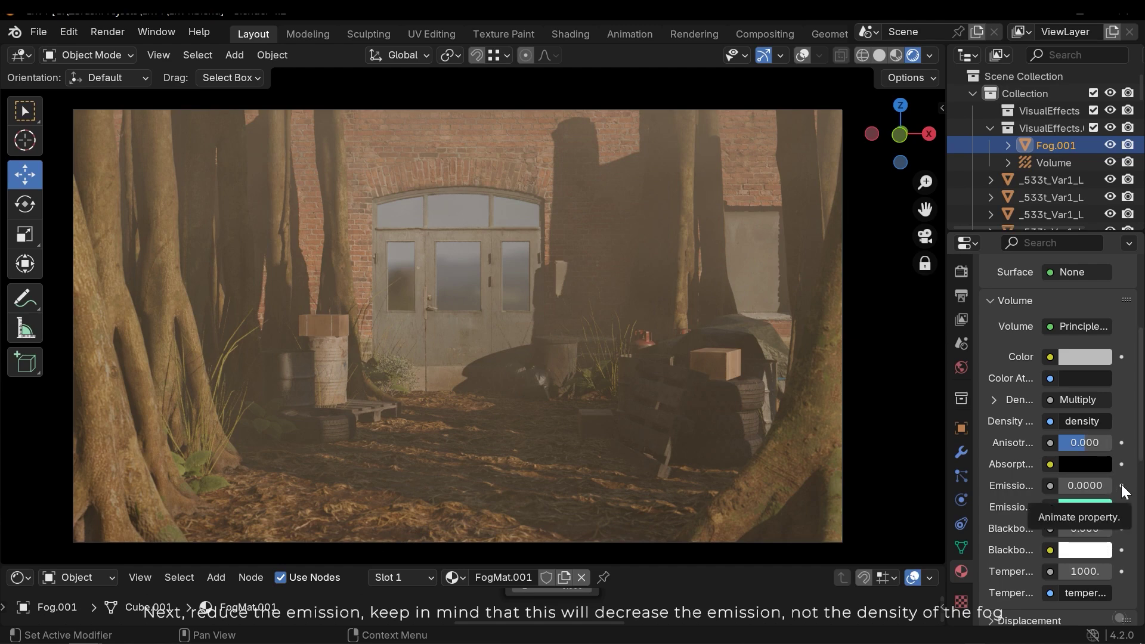
Step: In the fog shader, set the Multiply node after the lowest gradient's Color Ramp to 0.2 to reduce the height fog
left_click_drag(367, 561, 351, 305)
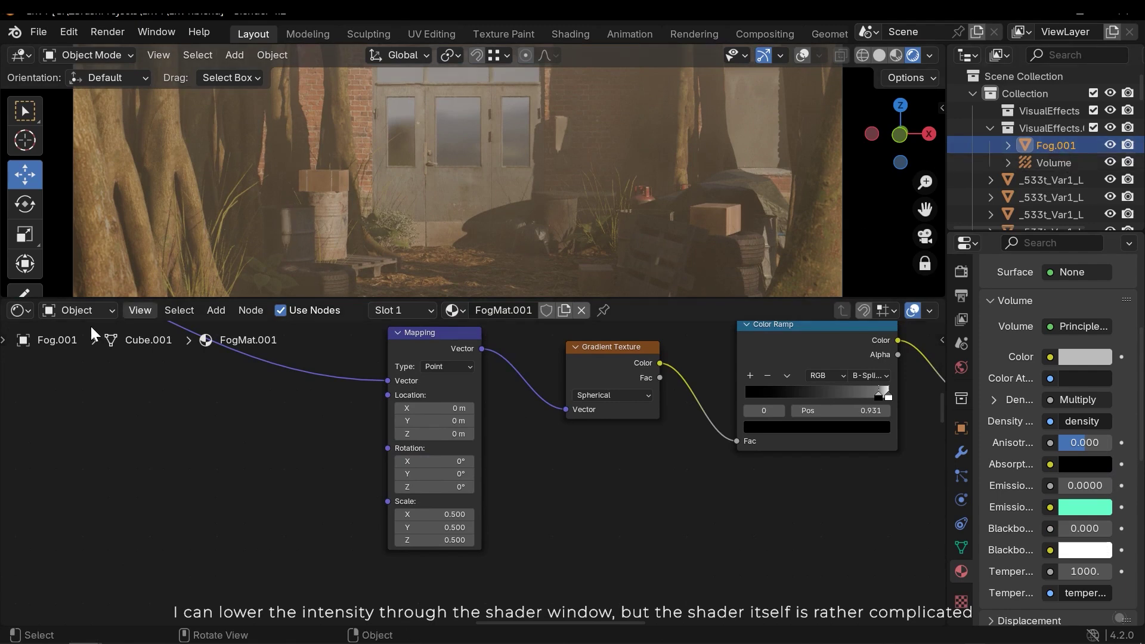
scroll(376, 403, "down", 8)
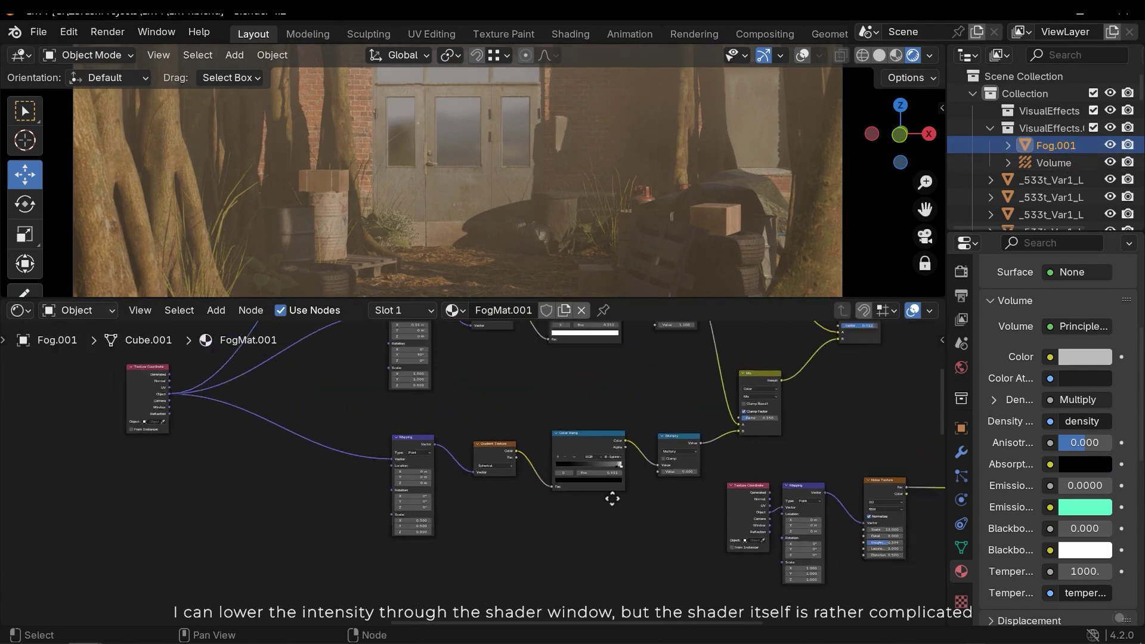
scroll(572, 492, "down", 2)
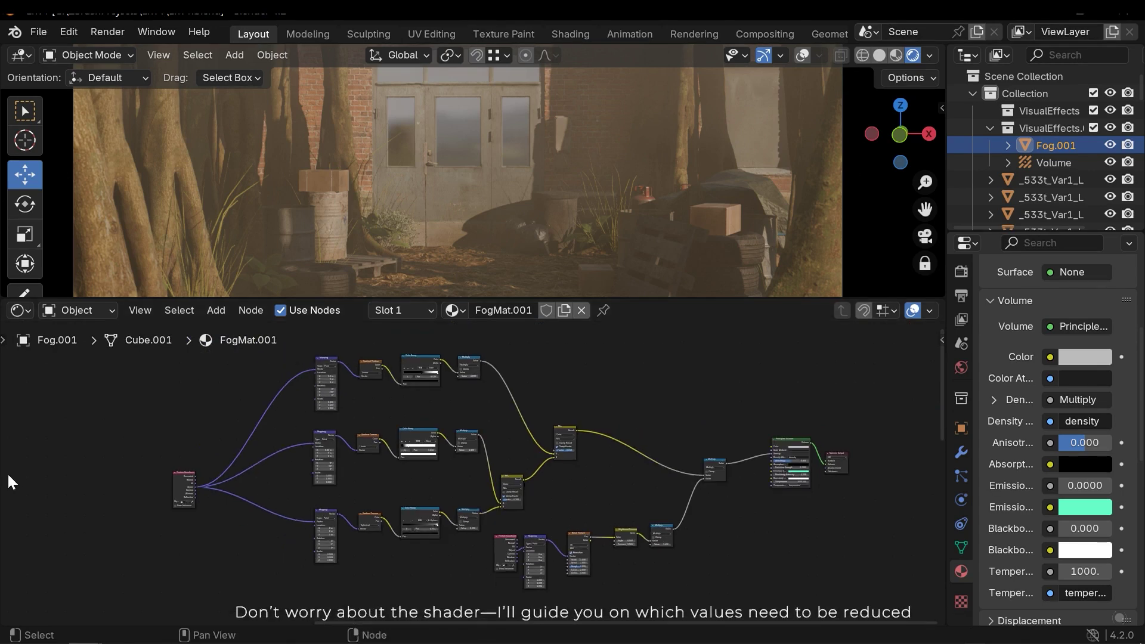
scroll(605, 476, "up", 5)
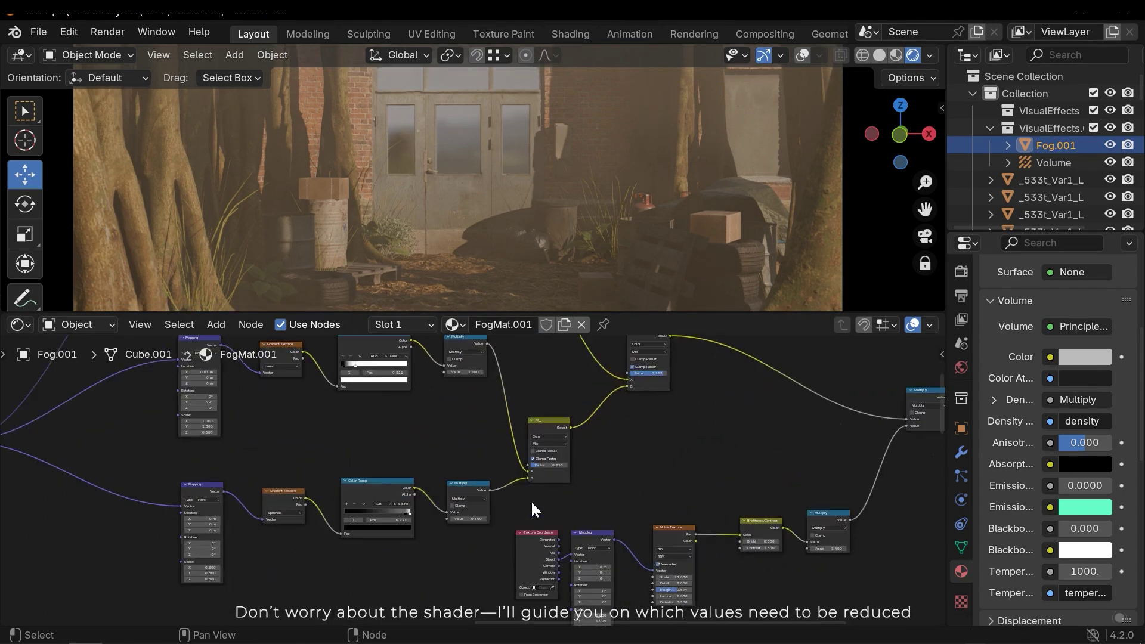
scroll(489, 534, "up", 3)
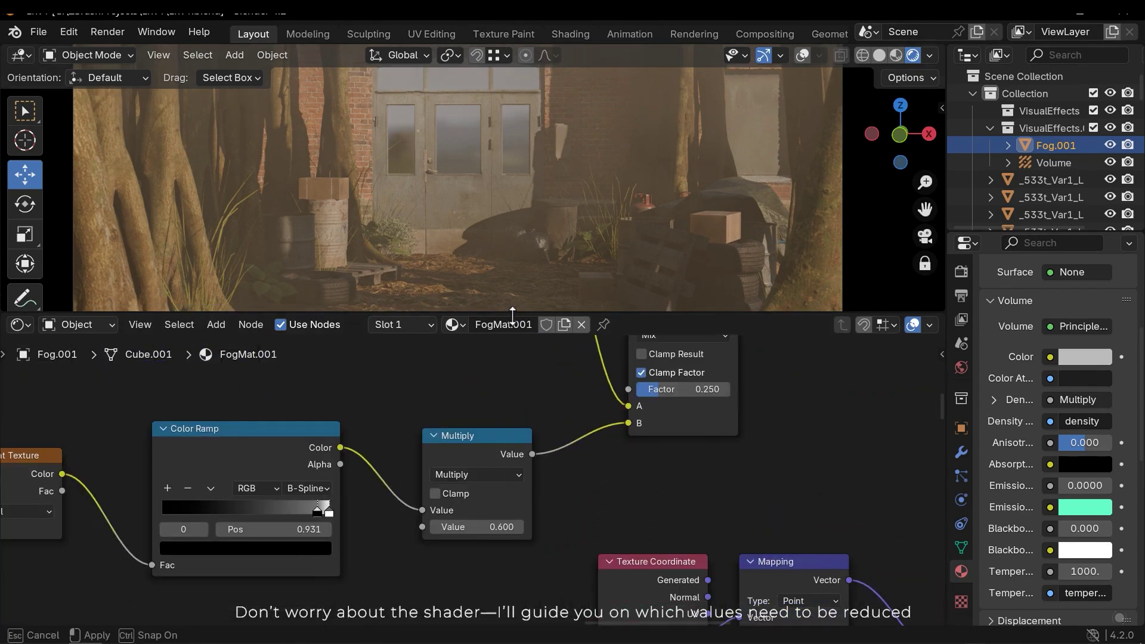
left_click_drag(512, 314, 512, 388)
scroll(525, 537, "up", 2)
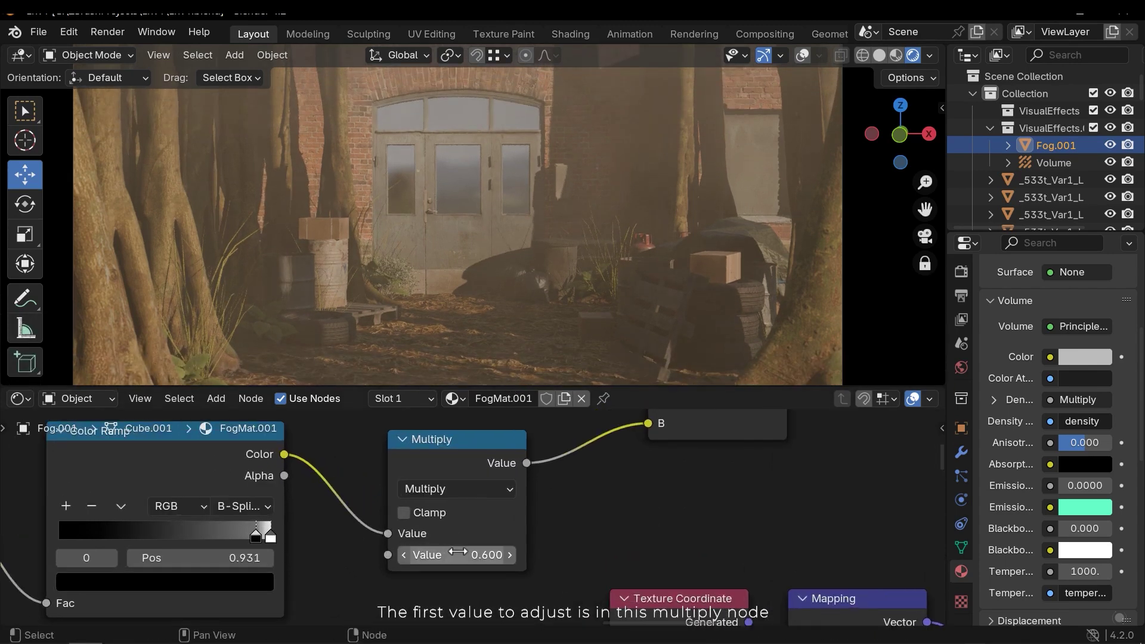
mouse_move(457, 552)
left_mouse_down()
mouse_move(417, 552)
mouse_move(442, 552)
left_mouse_up()
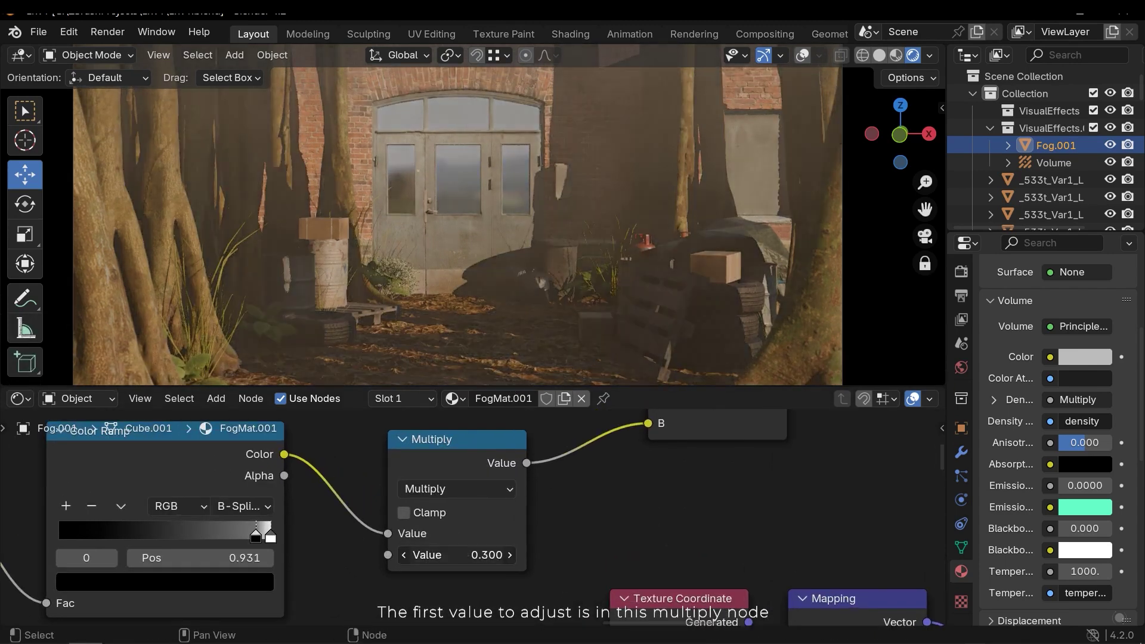
left_click(512, 560)
type("0.2")
key("Return")
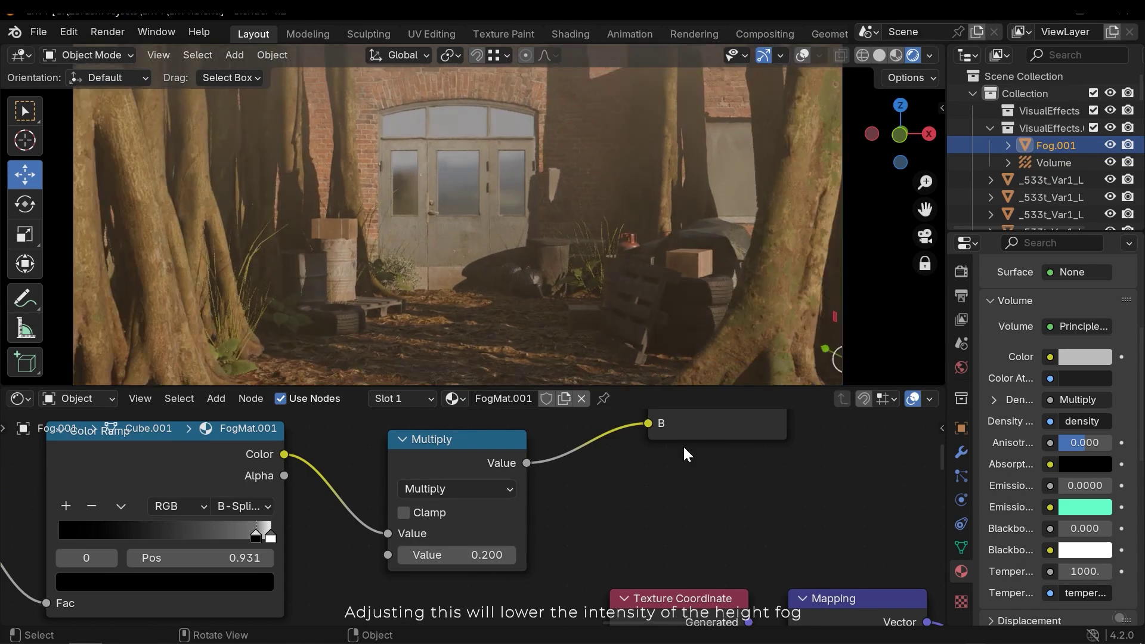
Step: Examine the thinned fog from outside the courtyard and return to the camera view
scroll(320, 555, "down", 3)
scroll(454, 503, "down", 2)
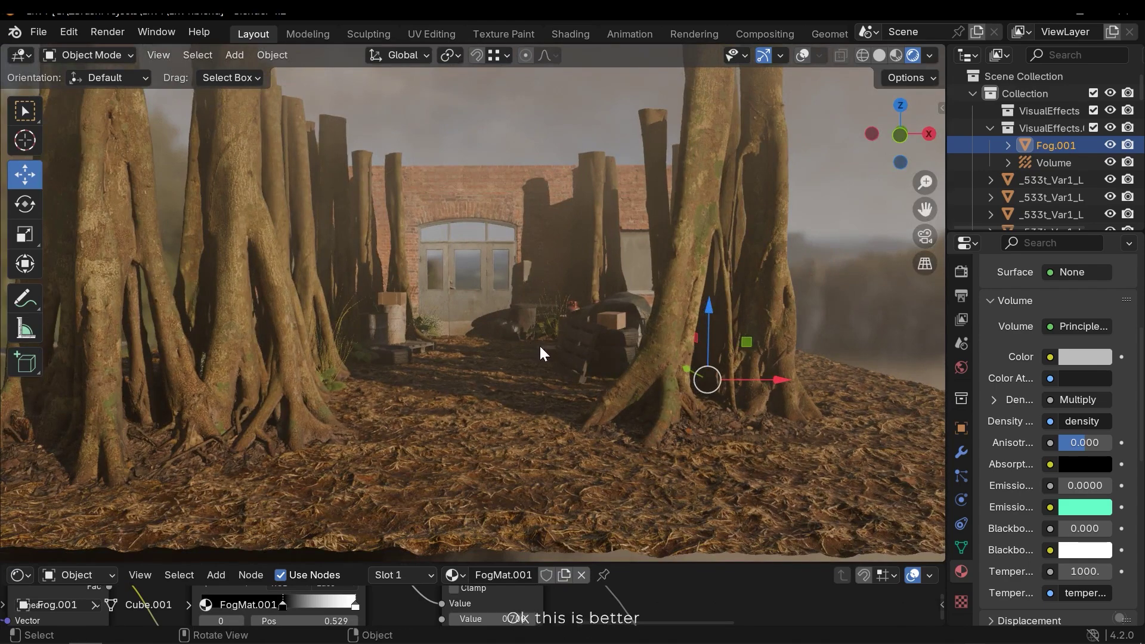
middle_click_drag(541, 349, 532, 295)
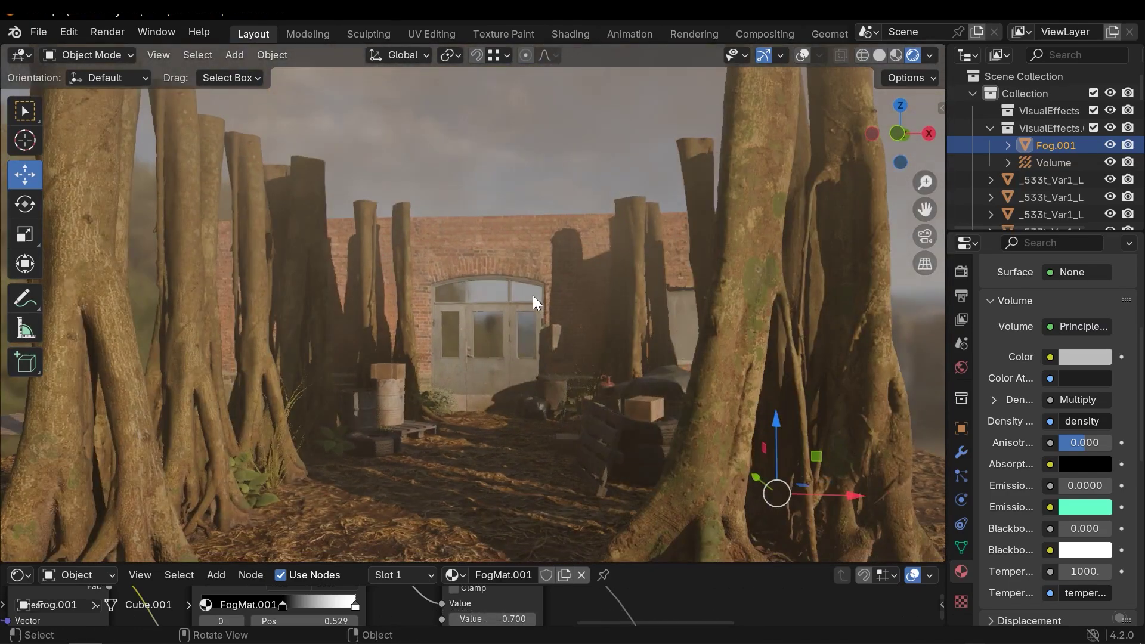
key("KP_0")
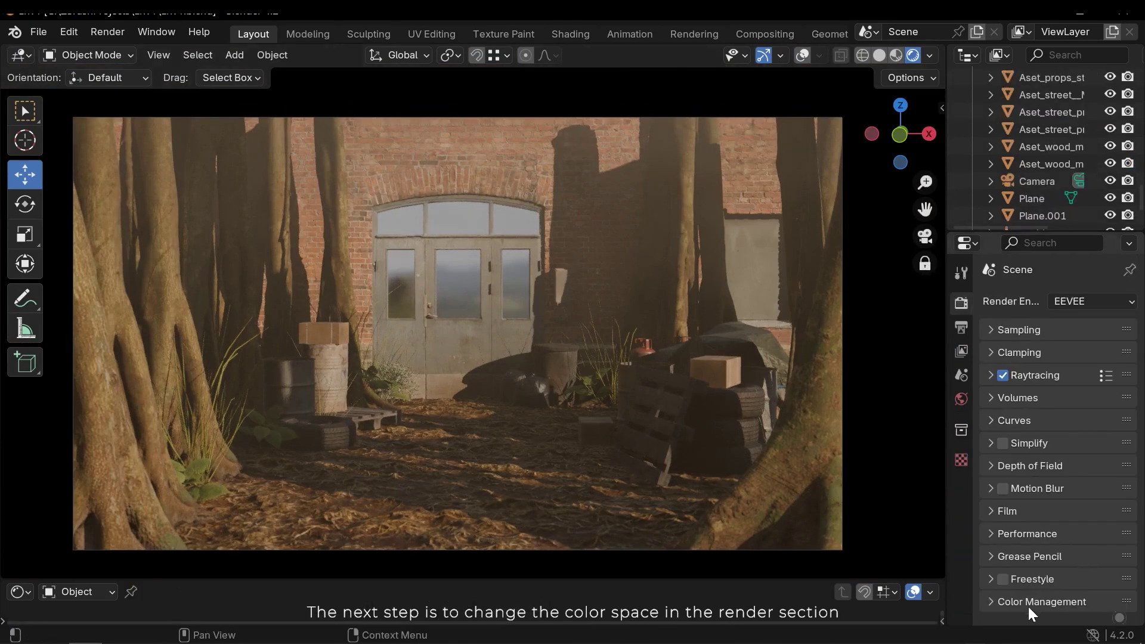
Step: Set the scene's color management View Transform to Khronos PBR Neutral
left_click(1028, 604)
scroll(1068, 531, "down", 5)
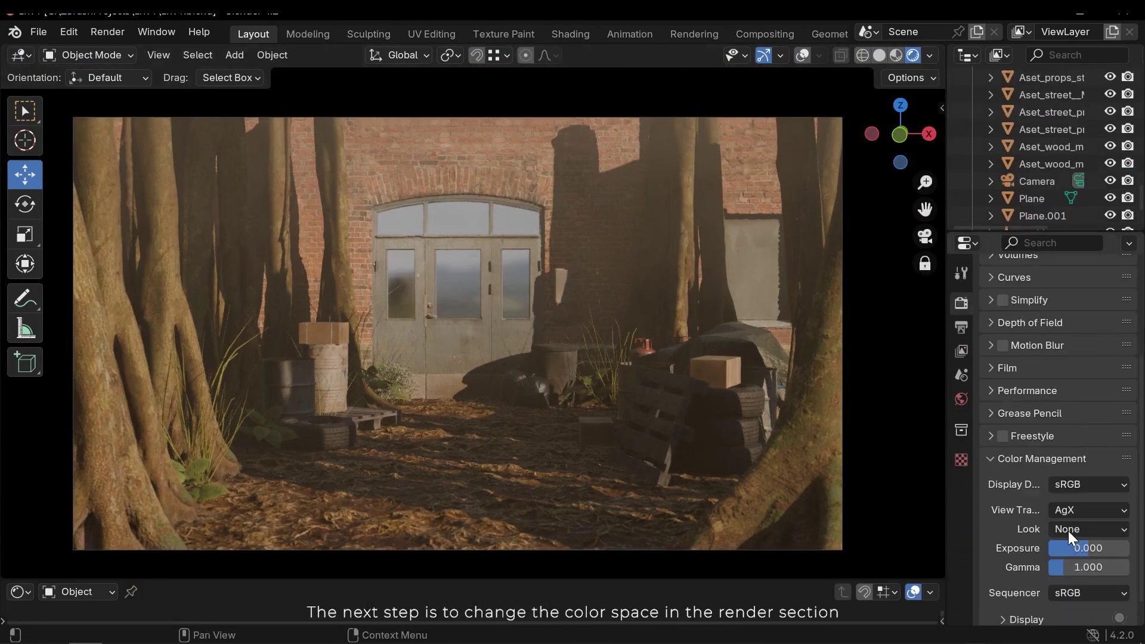
left_click(1067, 482)
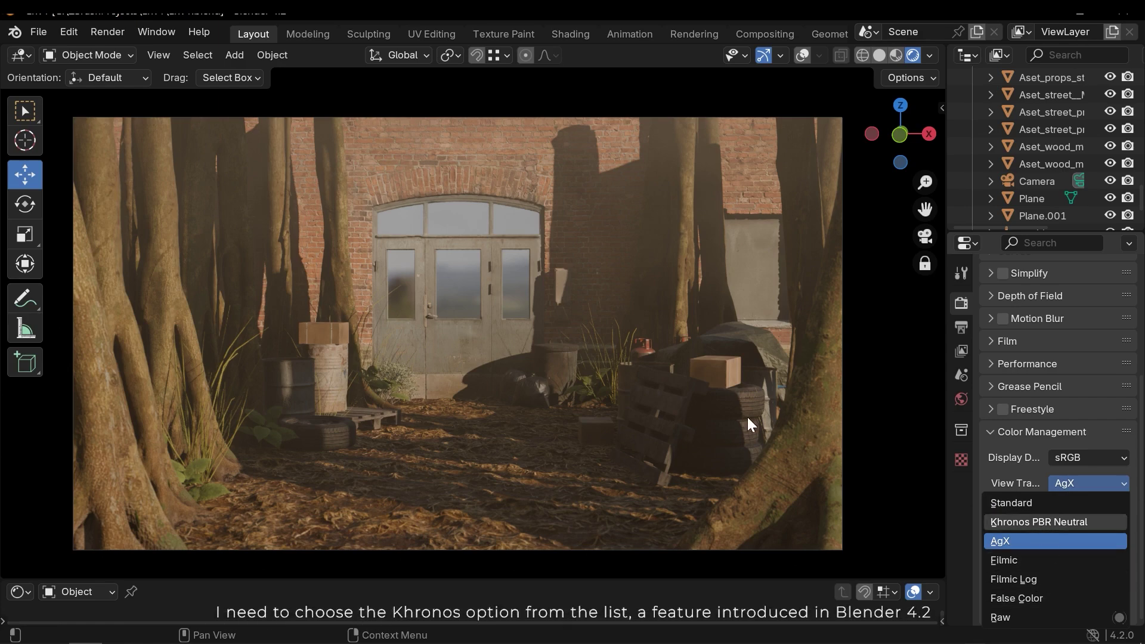
left_click(1039, 521)
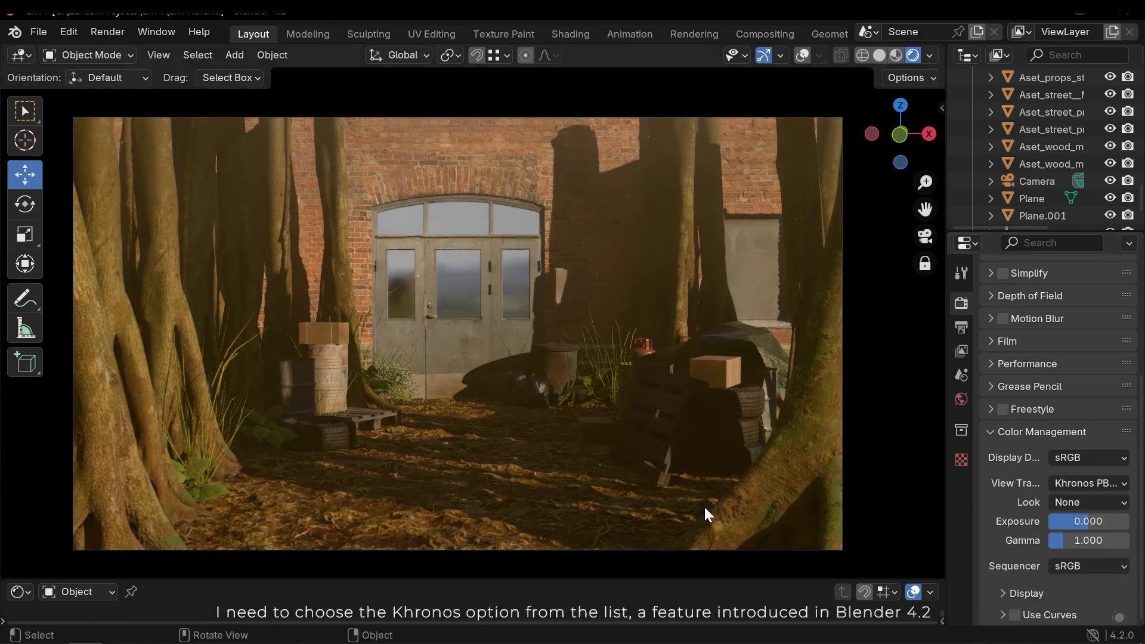
Step: Switch the View Transform to AgX for comparison and return it to Khronos PBR Neutral
left_click(1092, 483)
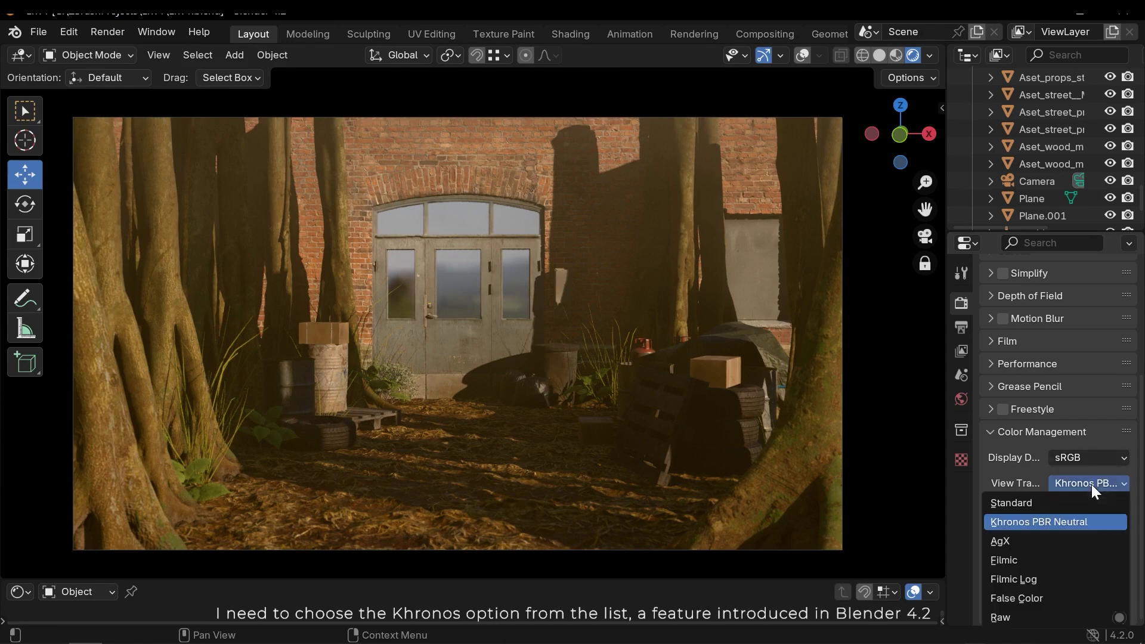
left_click(1032, 543)
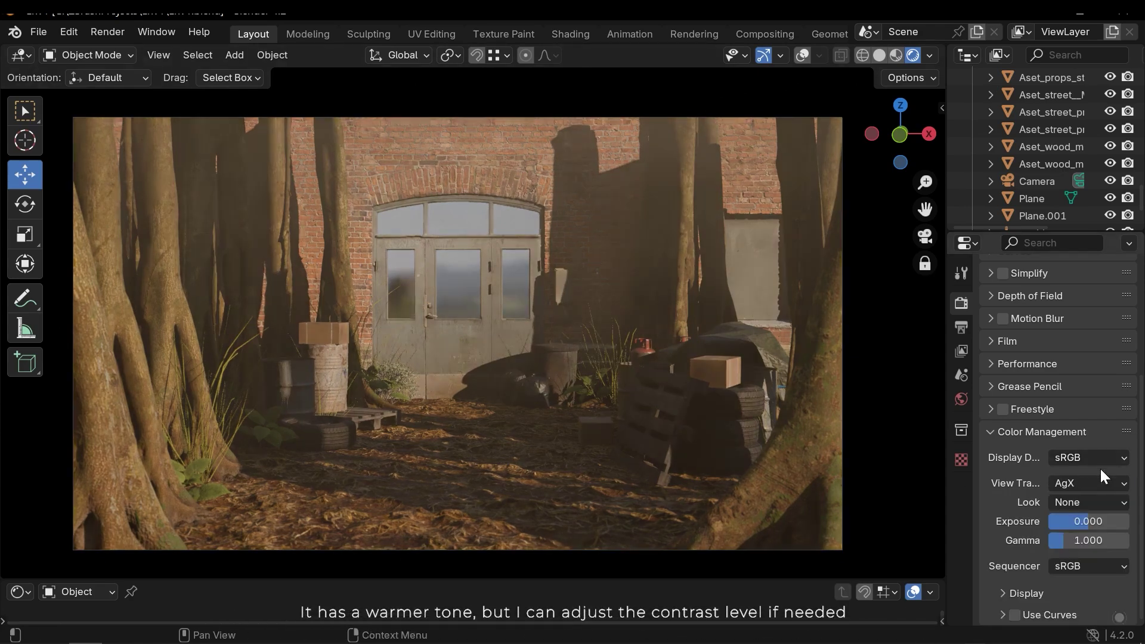
left_click(1066, 486)
left_click(1057, 526)
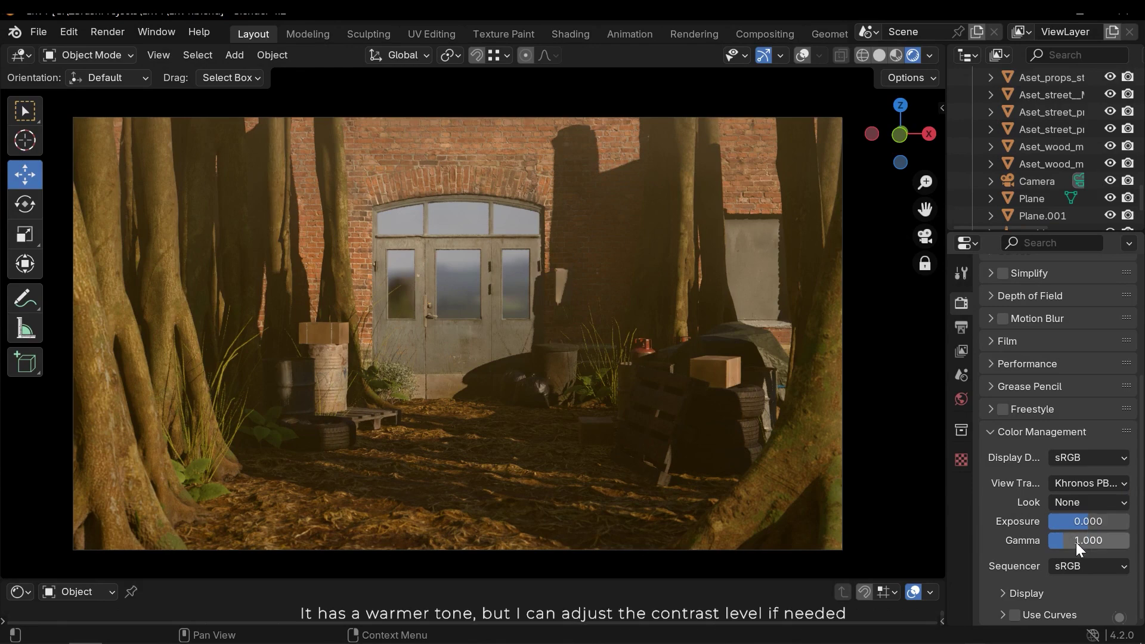
Step: Set the color management Gamma to 1.1 and Exposure to 0.1
left_click(1076, 541)
type("1.1")
key("Return")
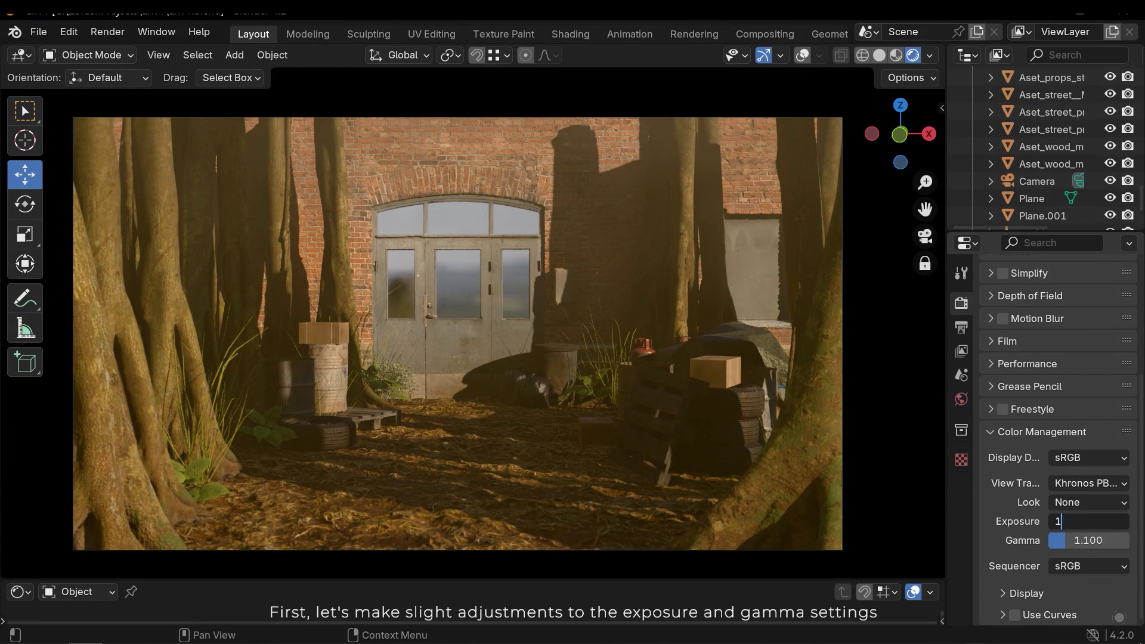
type(".1")
key("Return")
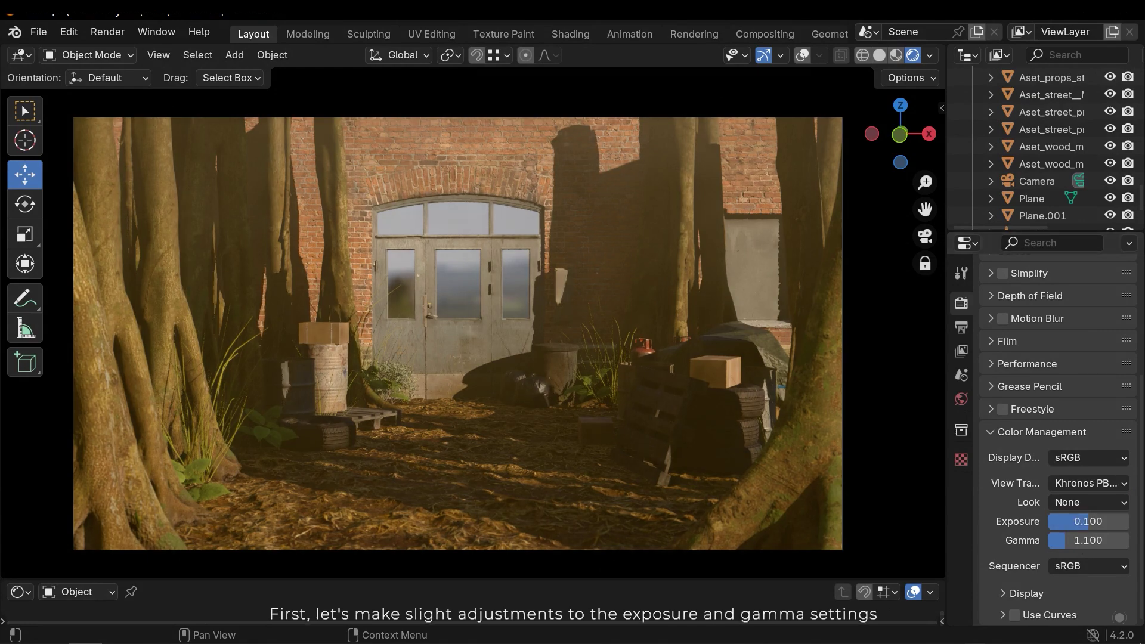
Step: Try the Medium Low Contrast look and set the color management Look to Low Contrast
left_click(1082, 503)
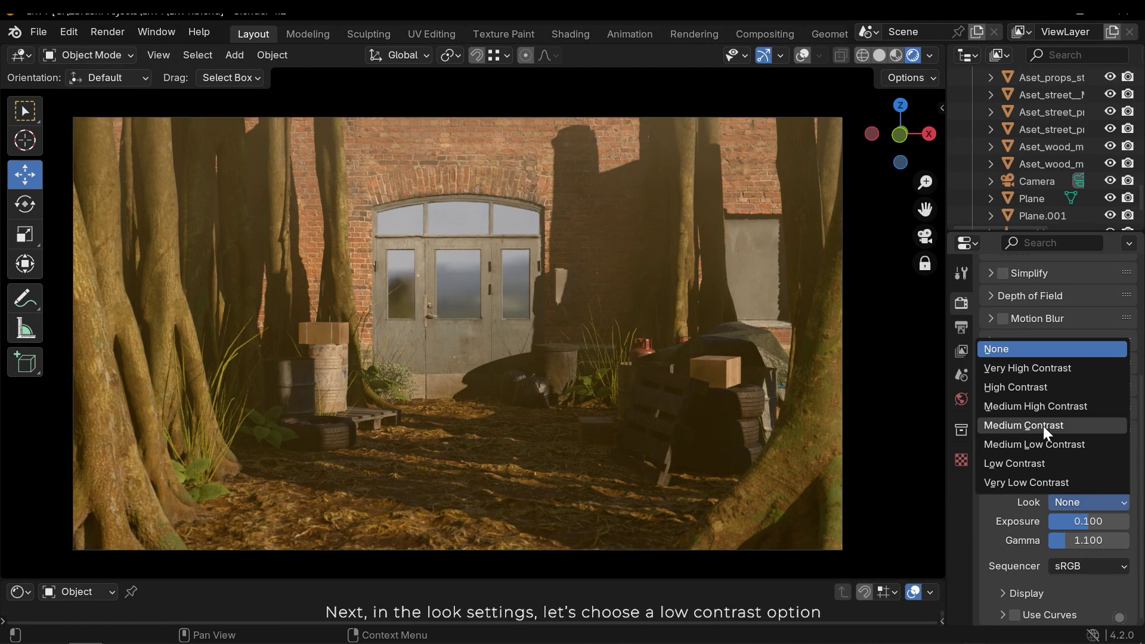
left_click(1046, 445)
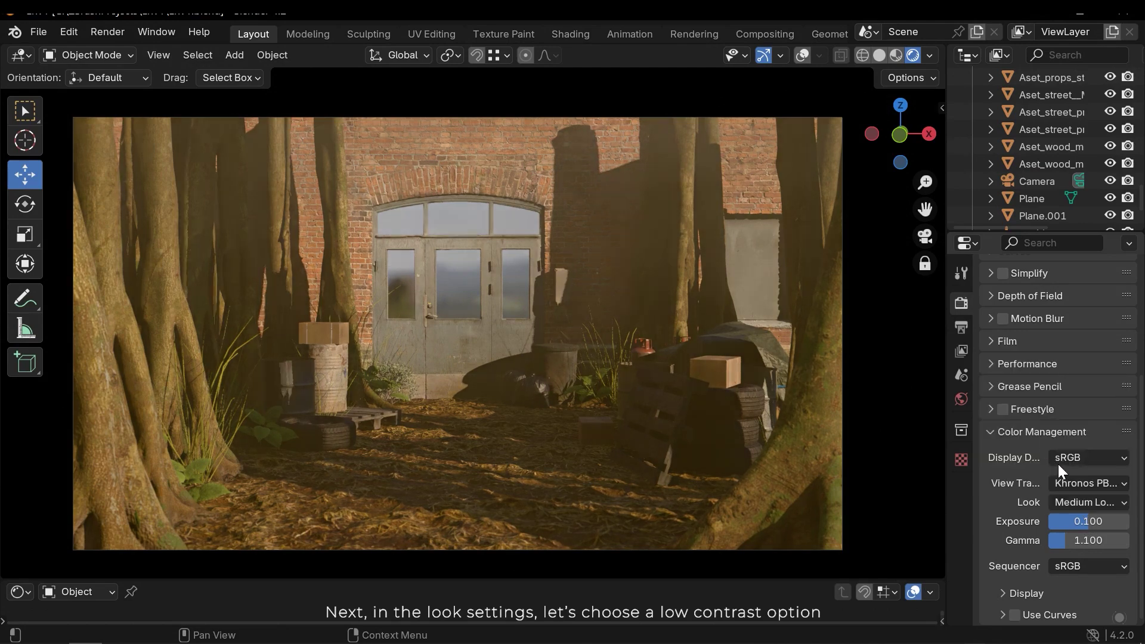
left_click(1082, 502)
left_click(1025, 464)
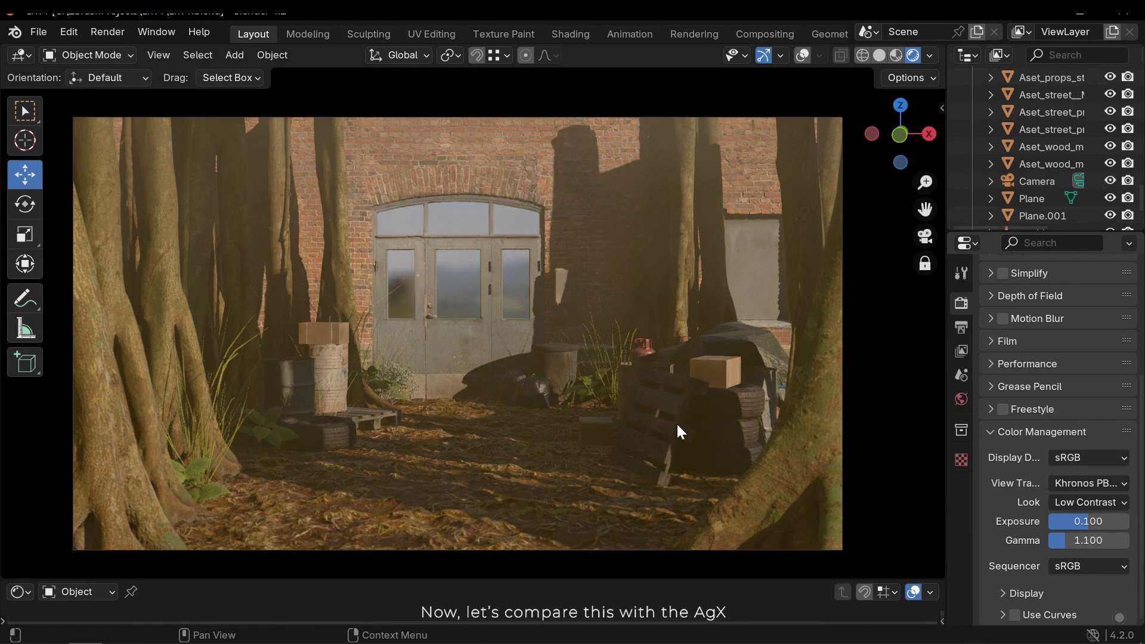
Step: Switch the View Transform between AgX and Khronos PBR Neutral to compare the low-contrast image under both
left_click(1093, 478)
left_click(1008, 544)
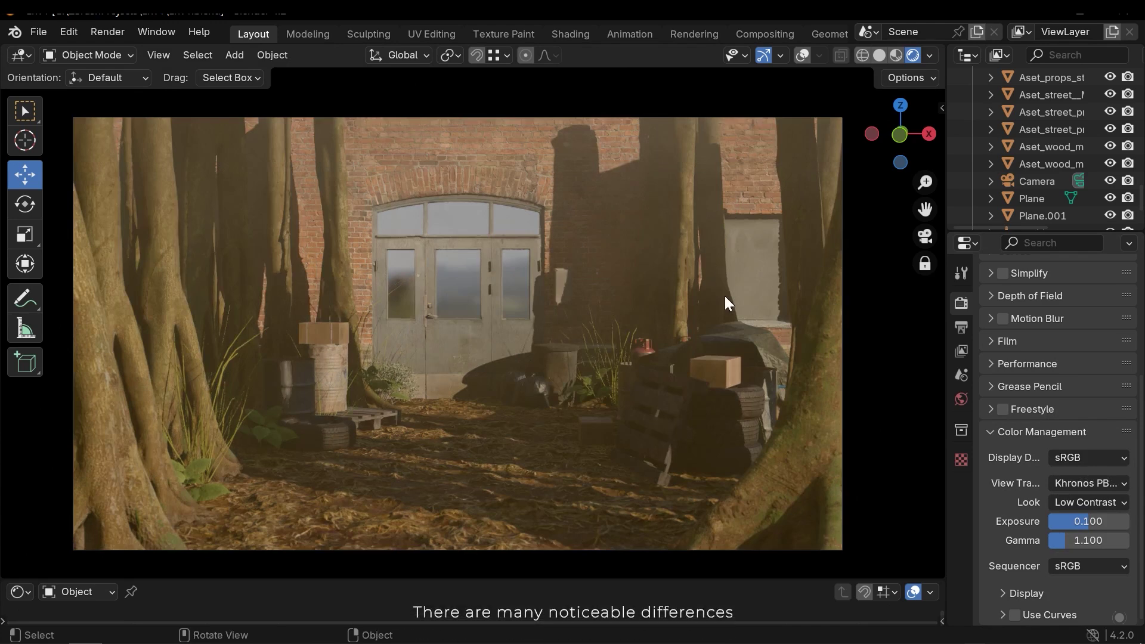
key("ctrl+shift+z")
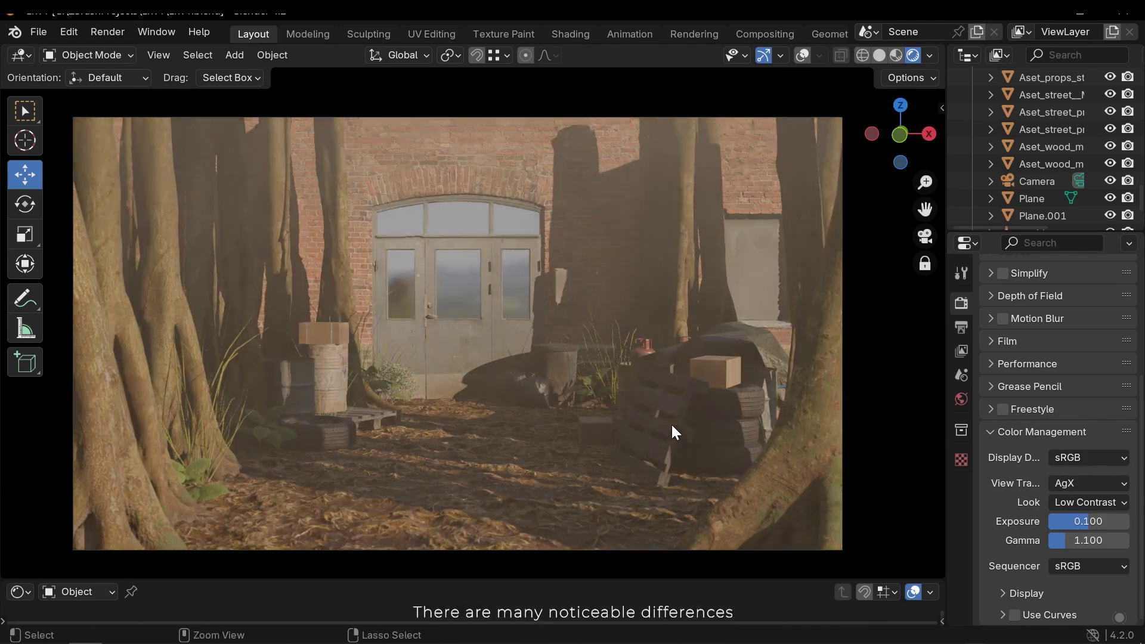
Step: Undo the last View Transform switch and the last Gamma change
key("ctrl+z")
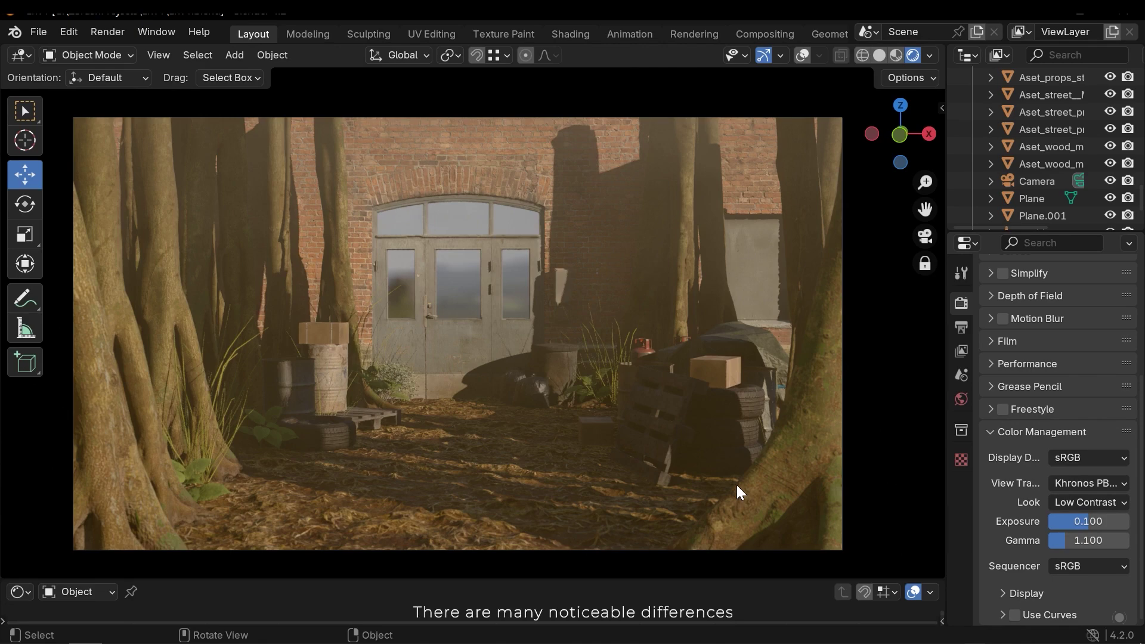
key("ctrl+z")
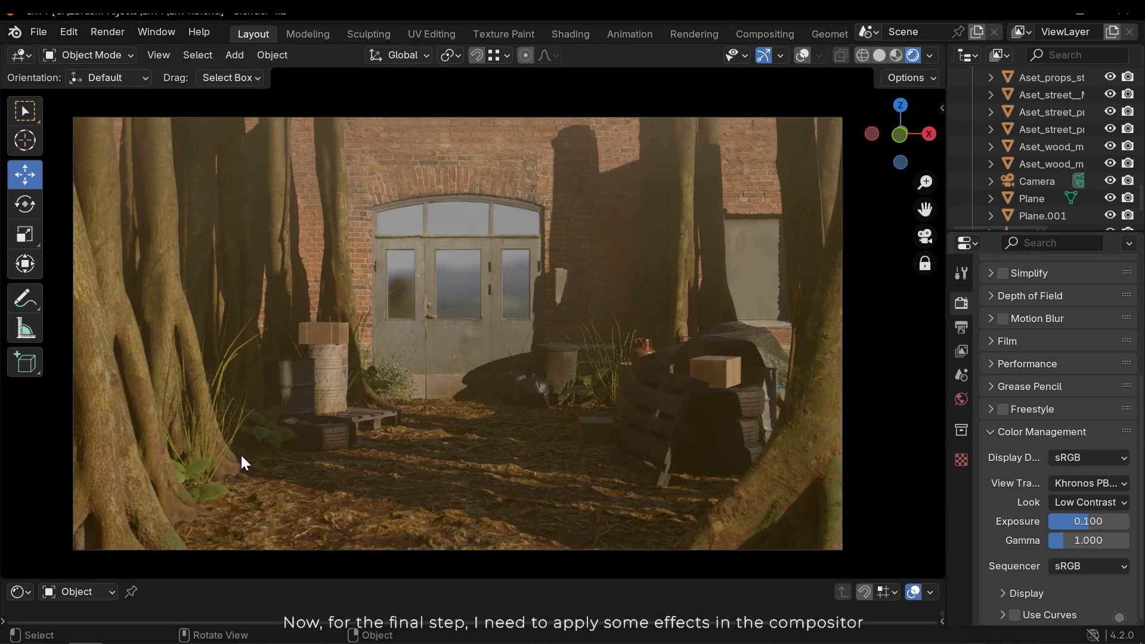
Step: Leave the camera view, enlarge the lower editor, turn it into the Compositor and enable Use Nodes
key("KP_0")
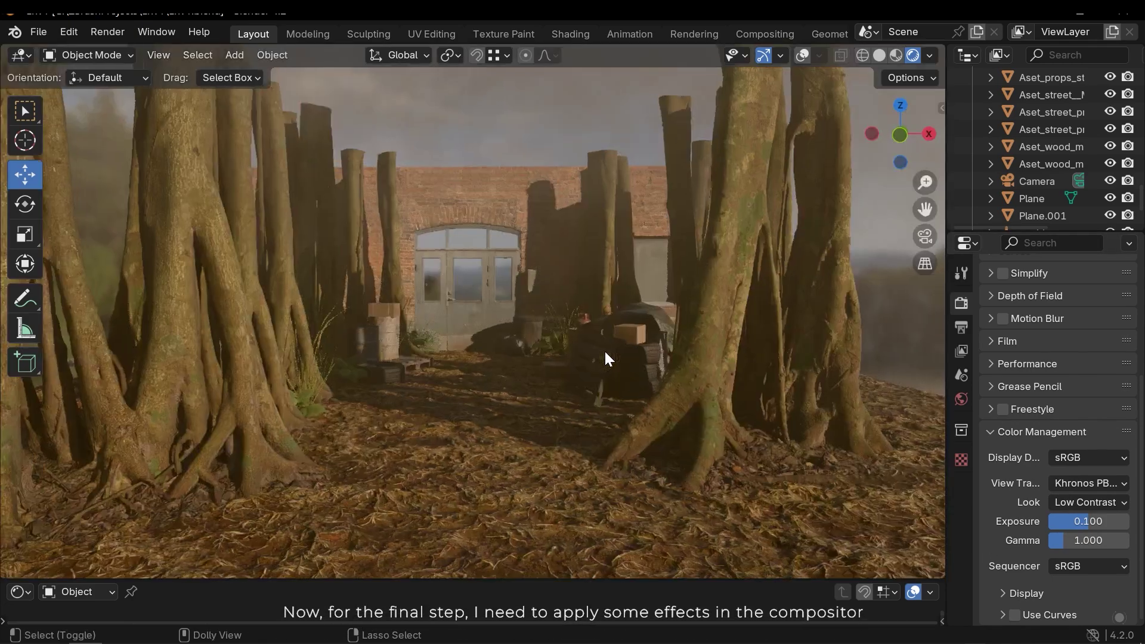
middle_click_drag(511, 333, 420, 465)
left_click_drag(419, 580, 419, 359)
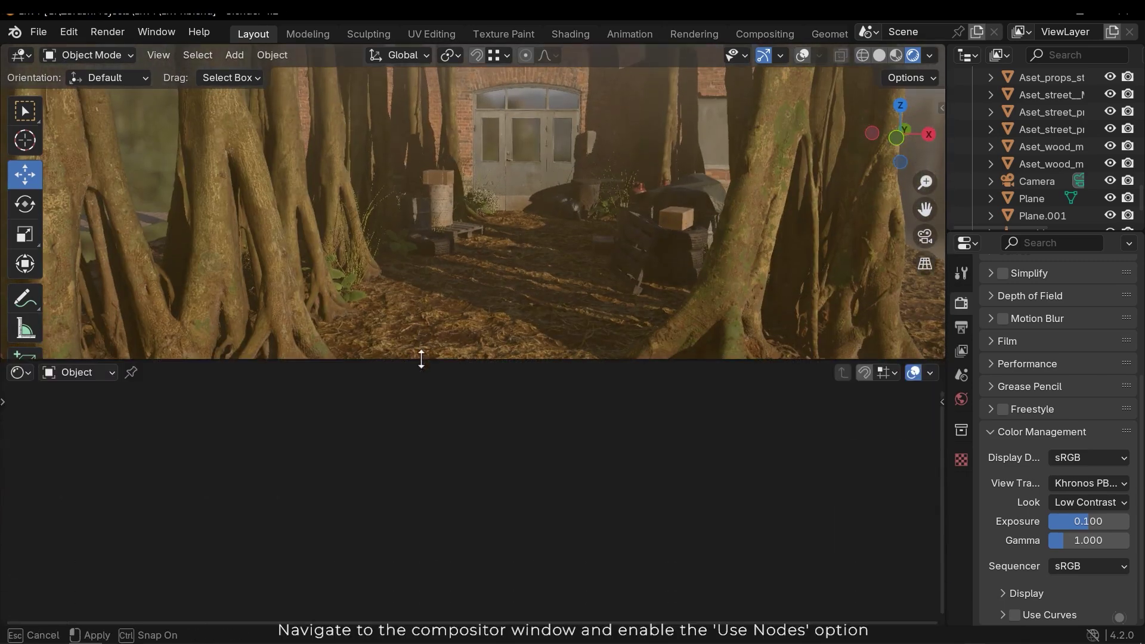
left_click(19, 372)
left_click(71, 474)
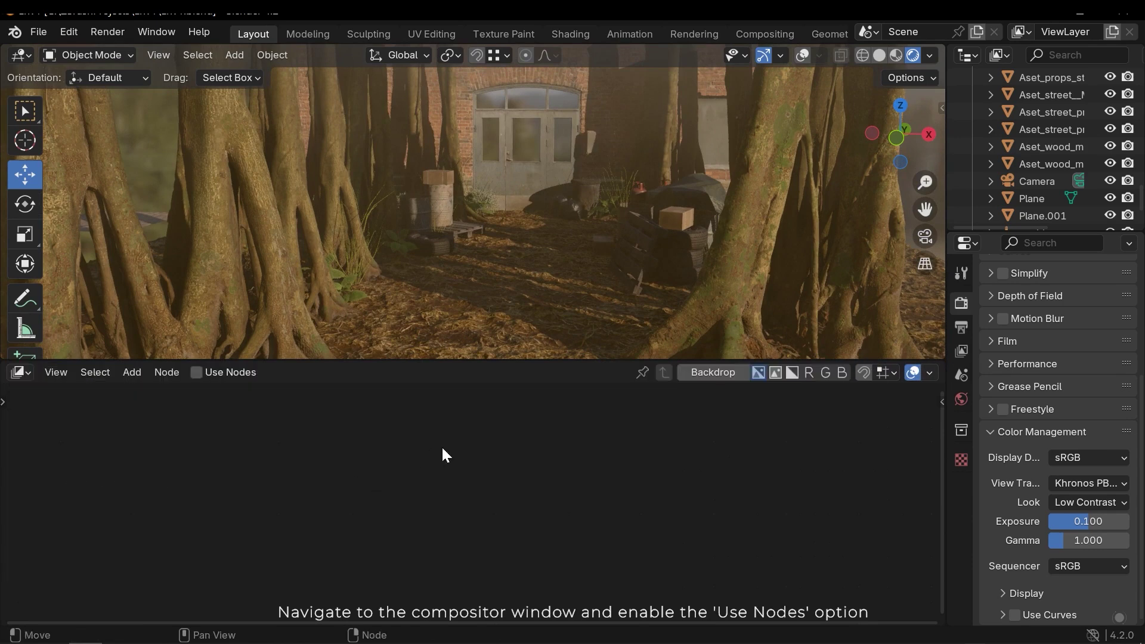
left_click(196, 372)
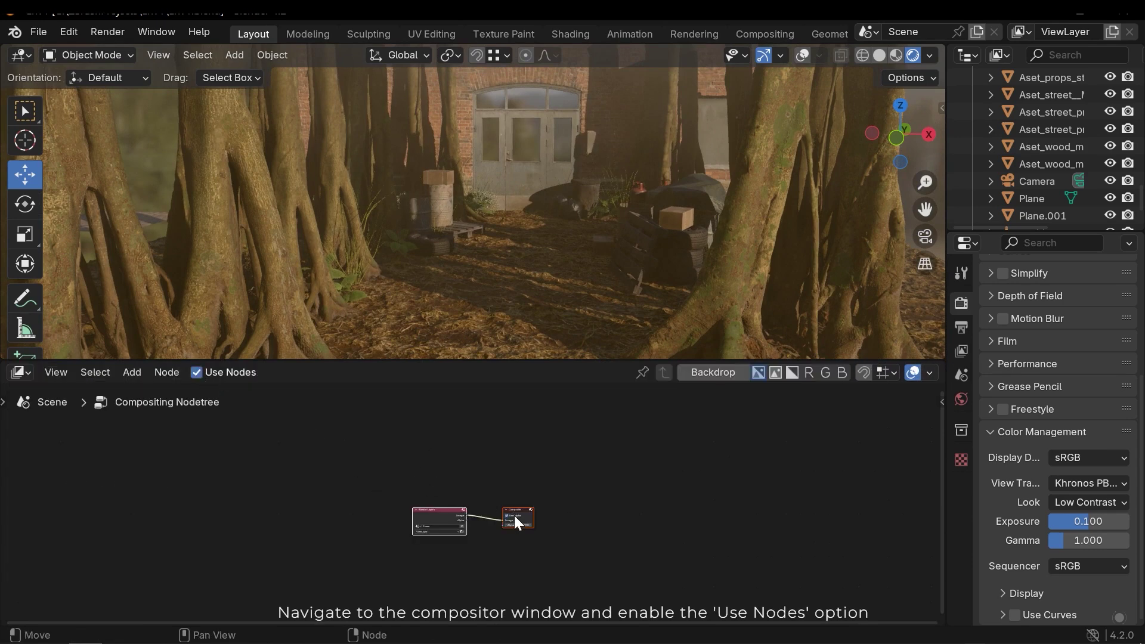
Step: Space the Composite node away from Render Layers and set the viewport's compositor mode to Always
scroll(475, 506, "up", 4)
middle_click_drag(474, 513, 511, 523)
left_click(608, 559)
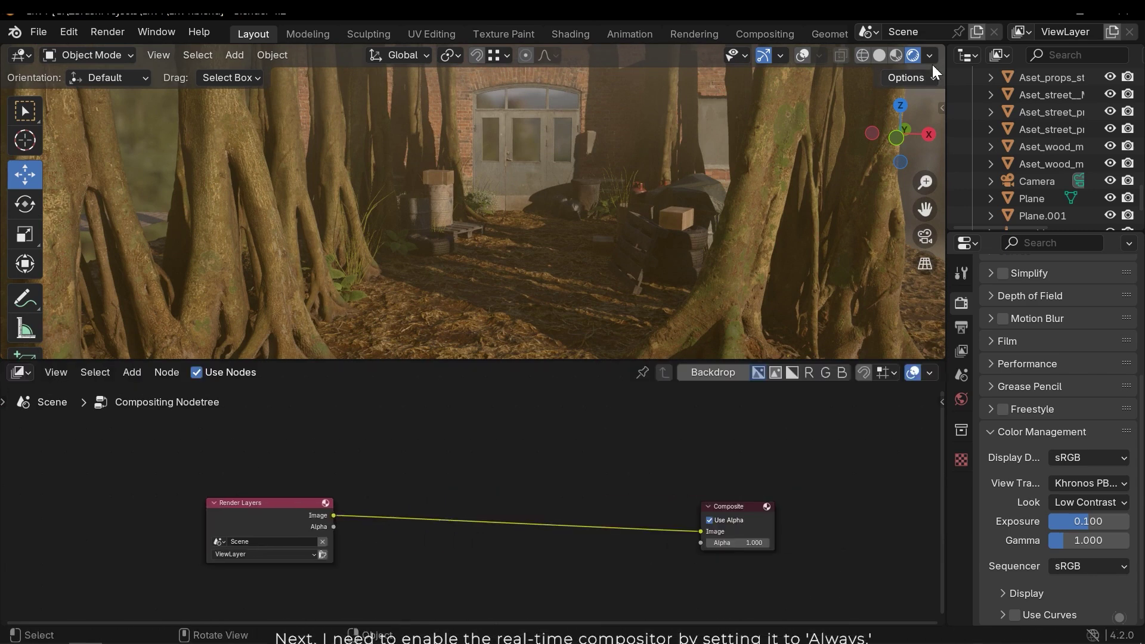
left_click(929, 55)
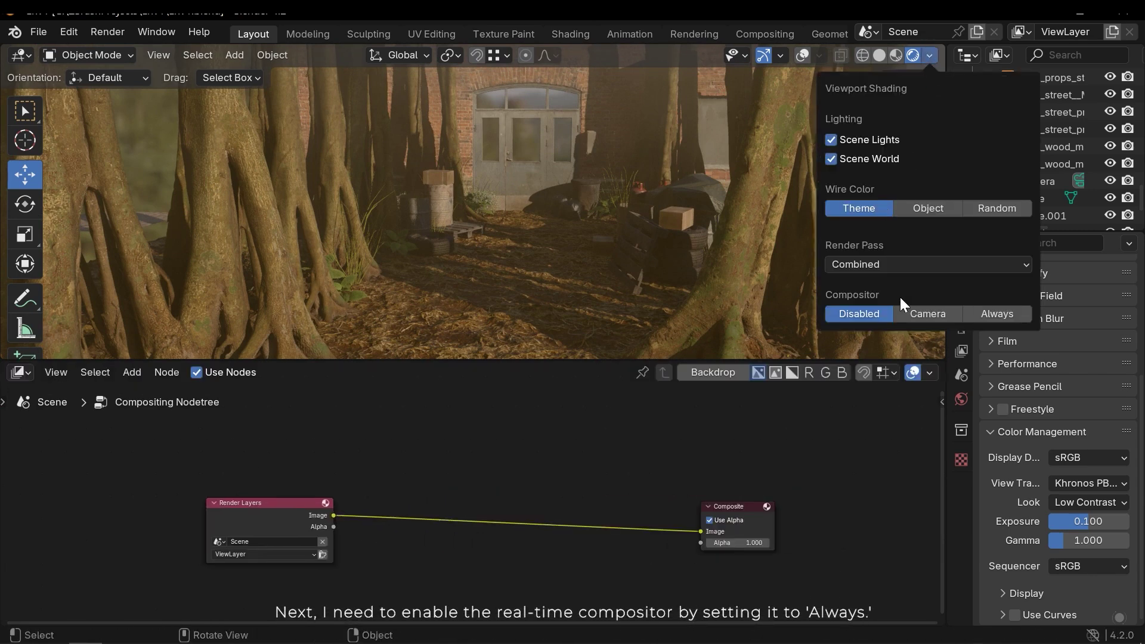
left_click(985, 316)
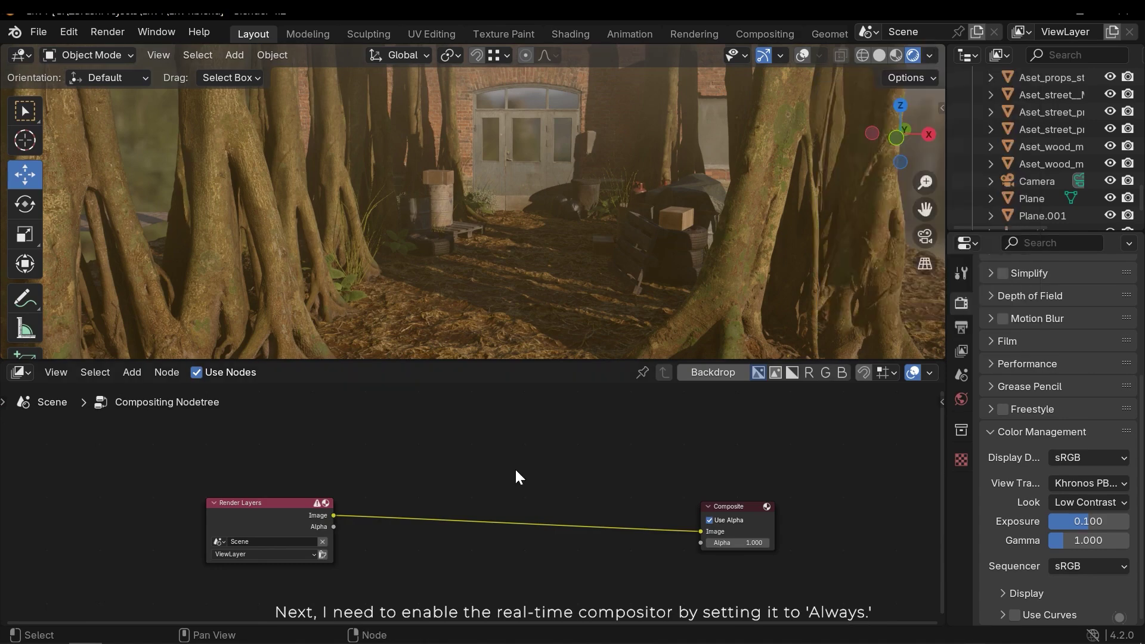
Step: Insert a Glare node on the link between Render Layers and Composite
middle_click_drag(475, 471, 498, 461)
key("shift+a")
left_click(412, 381)
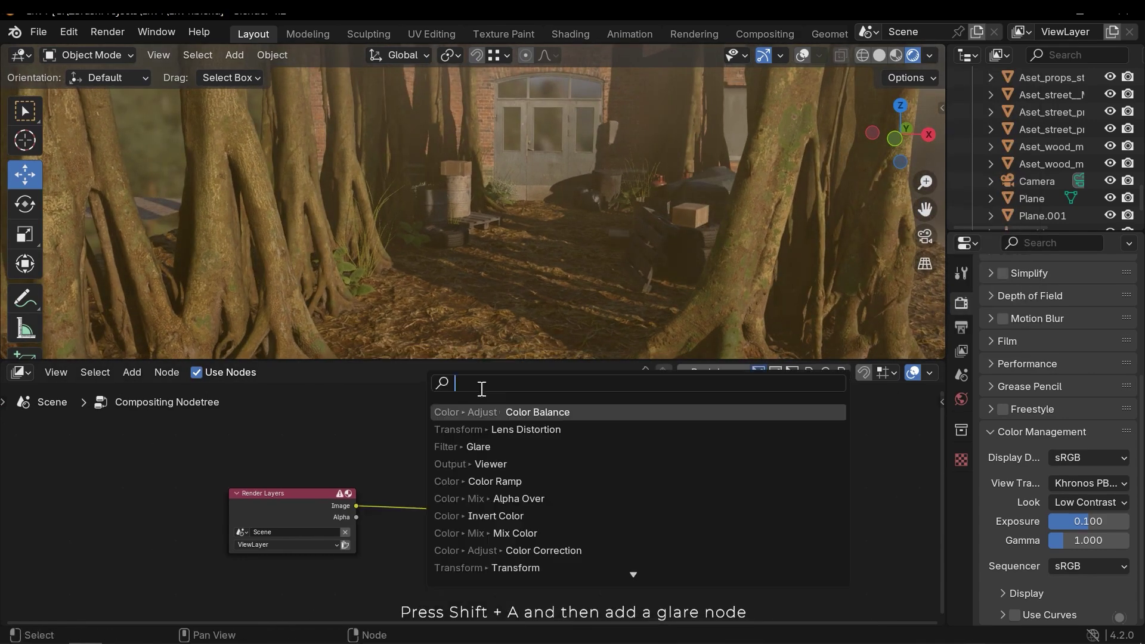
type("glar")
key("Return")
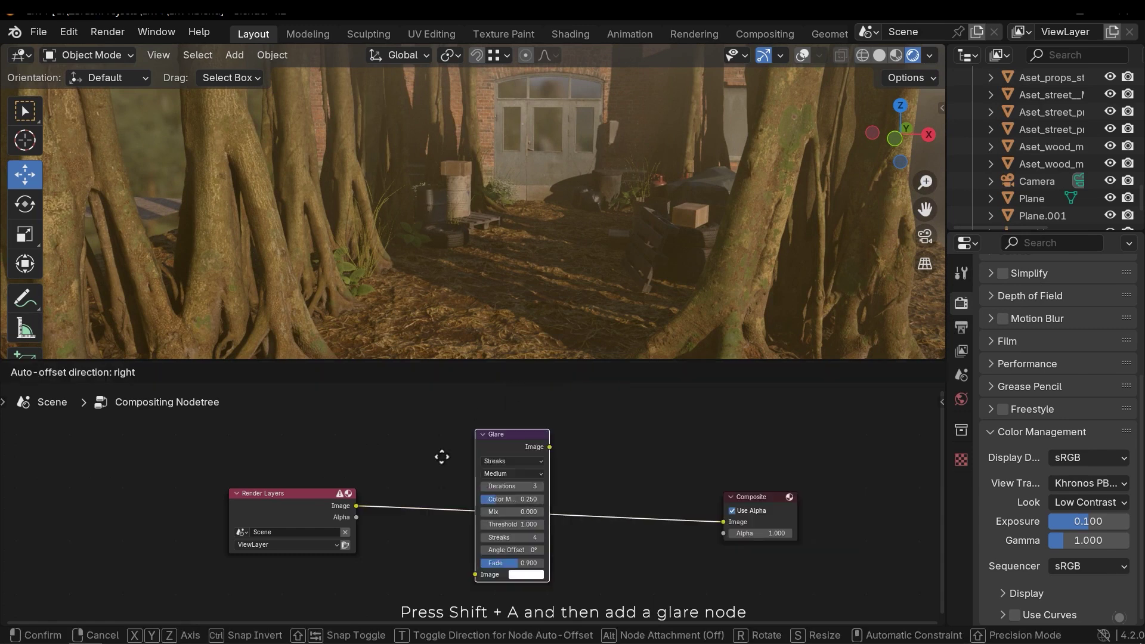
left_click(398, 443)
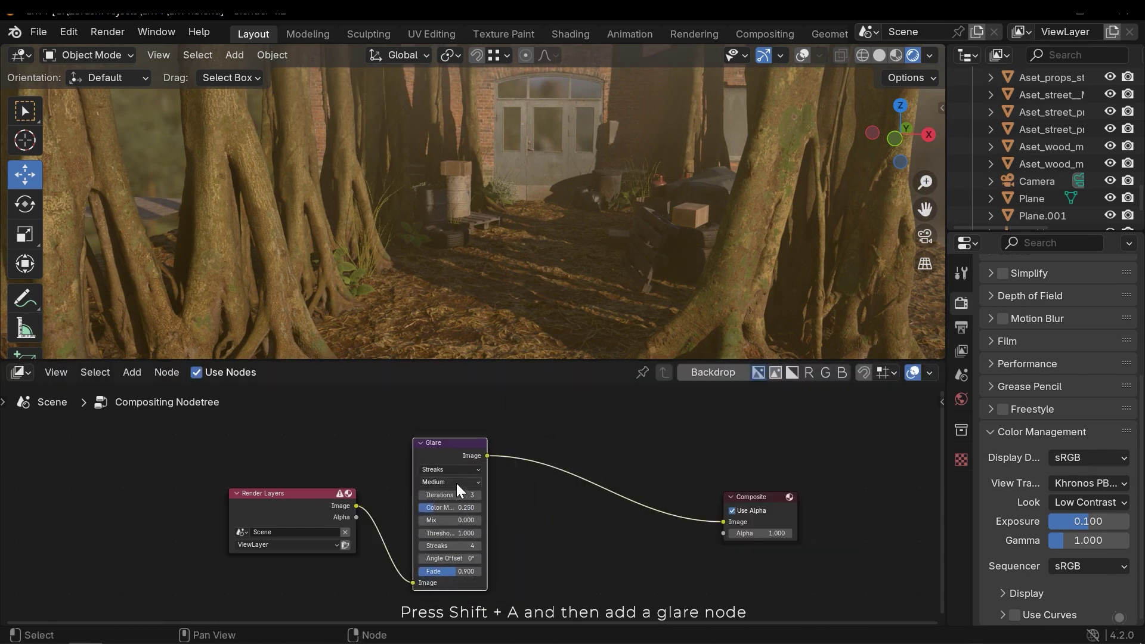
Step: Set the Glare node's type to Bloom, its Threshold to 0.4 and its Size to 9
scroll(456, 483, "up", 2)
left_click(446, 456)
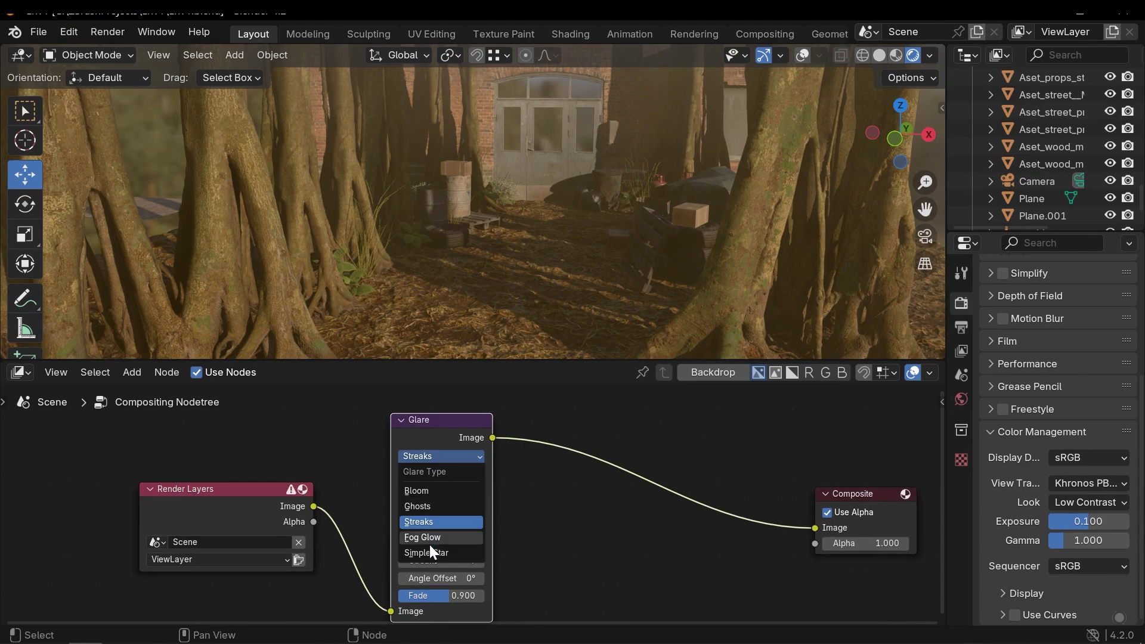
left_click(427, 491)
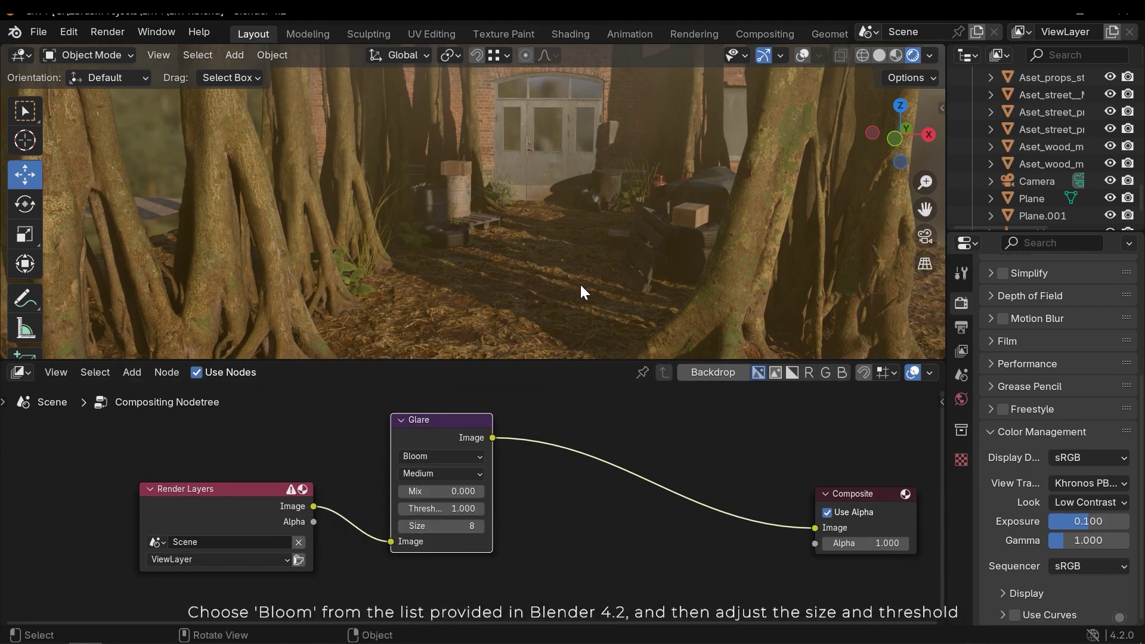
mouse_move(441, 509)
left_mouse_down()
mouse_move(381, 509)
mouse_move(447, 508)
mouse_move(381, 508)
mouse_move(432, 508)
left_mouse_up()
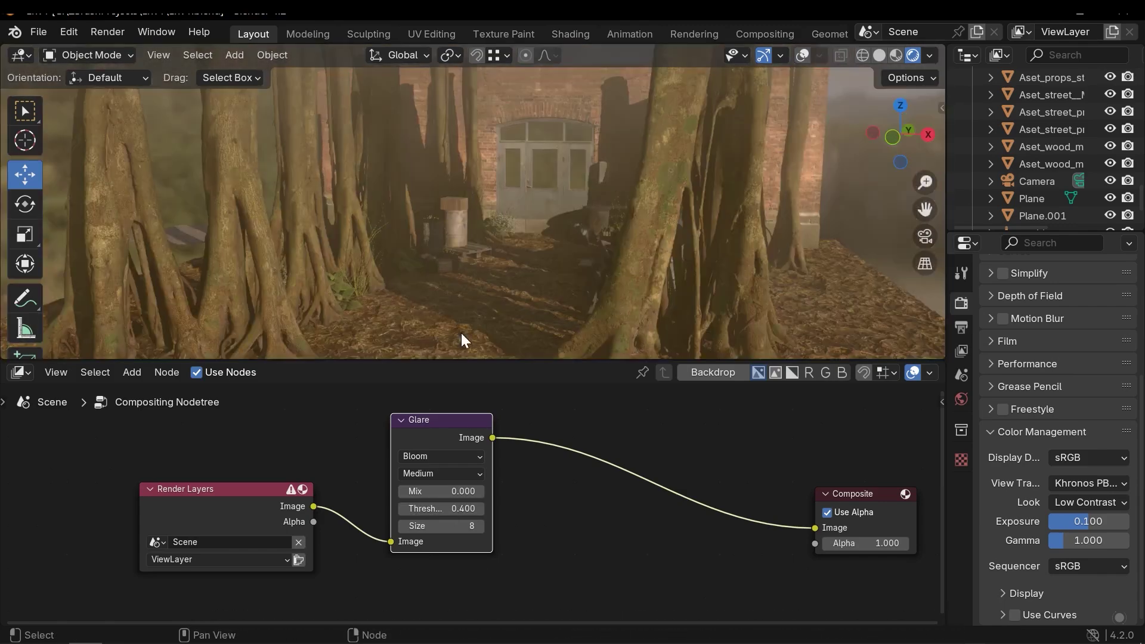
type("9")
key("Return")
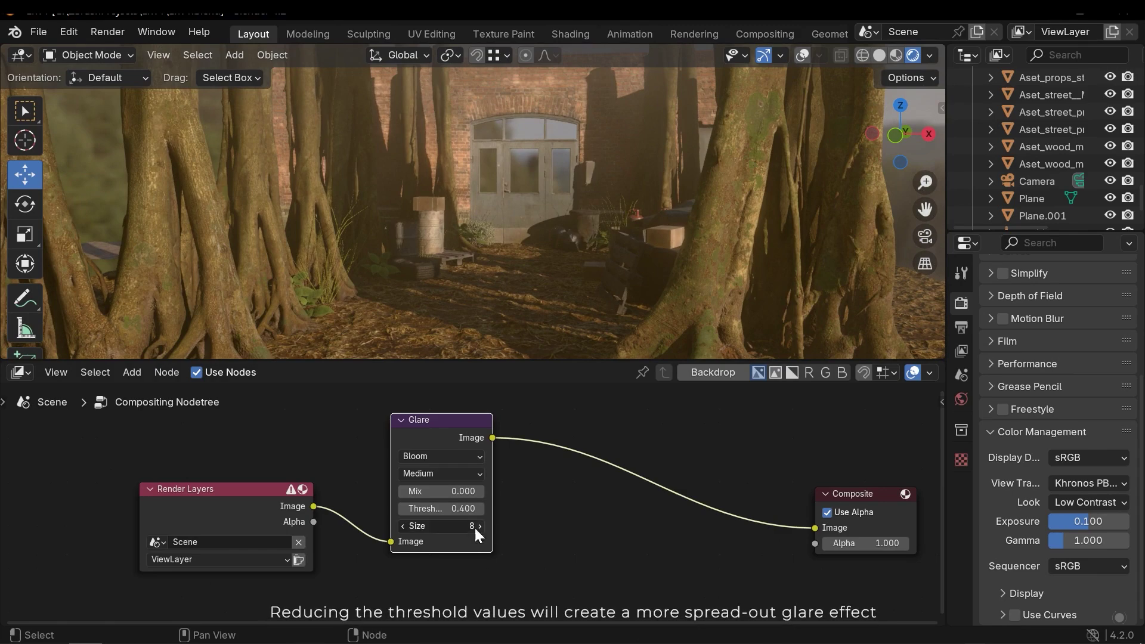
Step: Try a Threshold of 0.36 on the Glare node
left_click(458, 508)
type(".3")
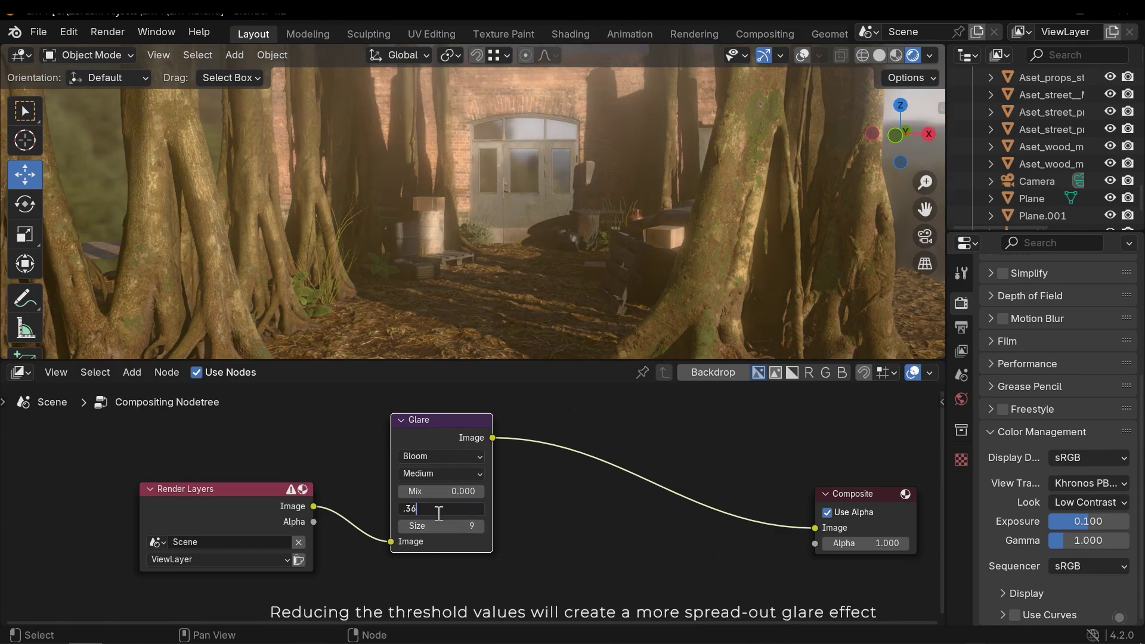
type("6")
key("Return")
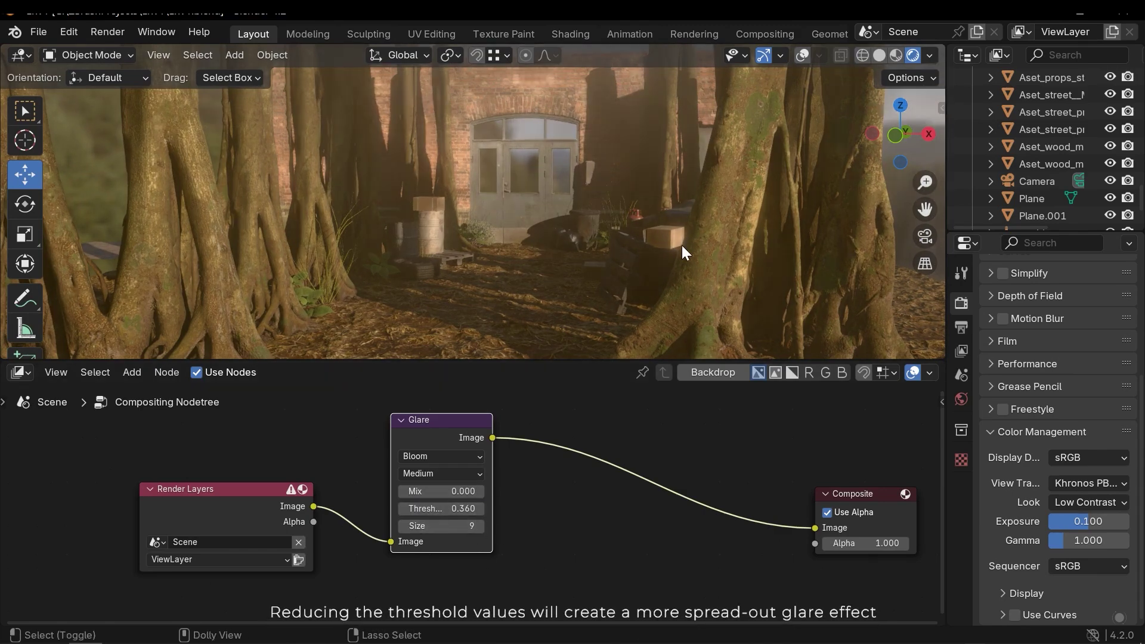
Step: Return to the camera view and set the Glare node's Threshold to 0.4
key("KP_0")
left_click(471, 509)
type(".4")
key("Return")
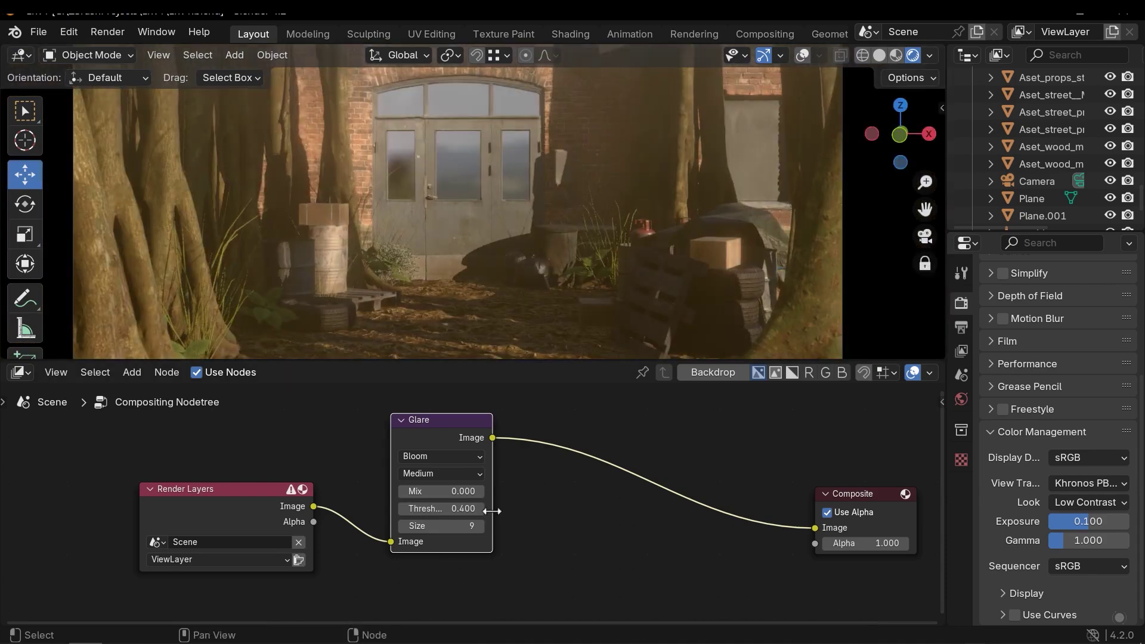
Step: Set the Glare node's quality to High and shift the node slightly down toward Render Layers
middle_click_drag(466, 465, 359, 488)
left_click(359, 497)
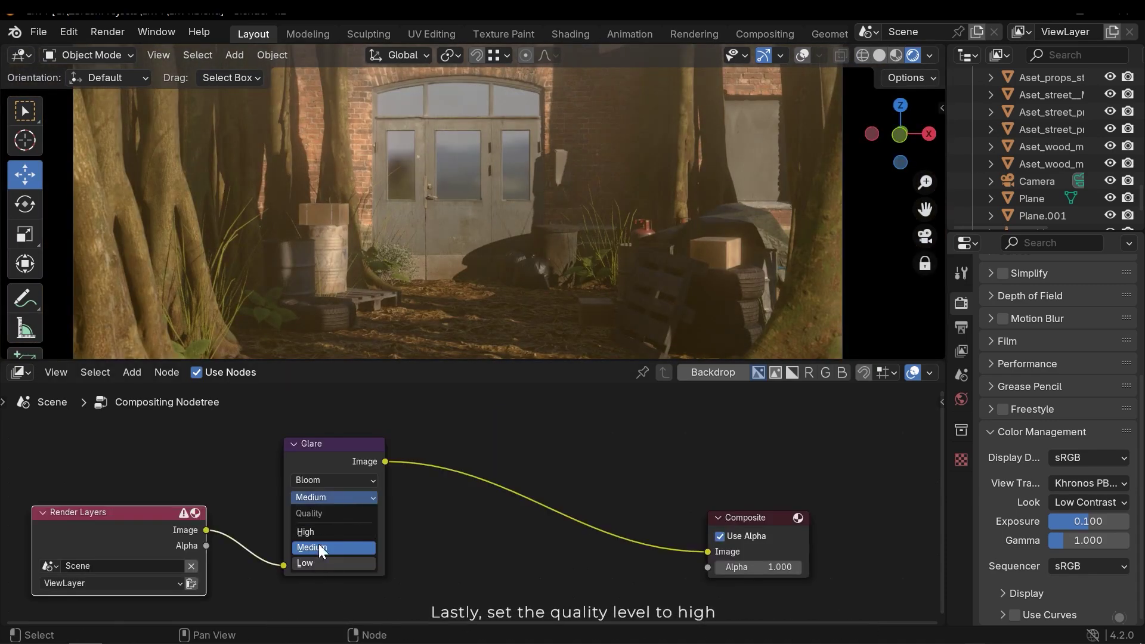
left_click(320, 533)
left_click_drag(341, 444, 318, 475)
middle_click_drag(471, 135, 460, 167)
key("ctrl+z")
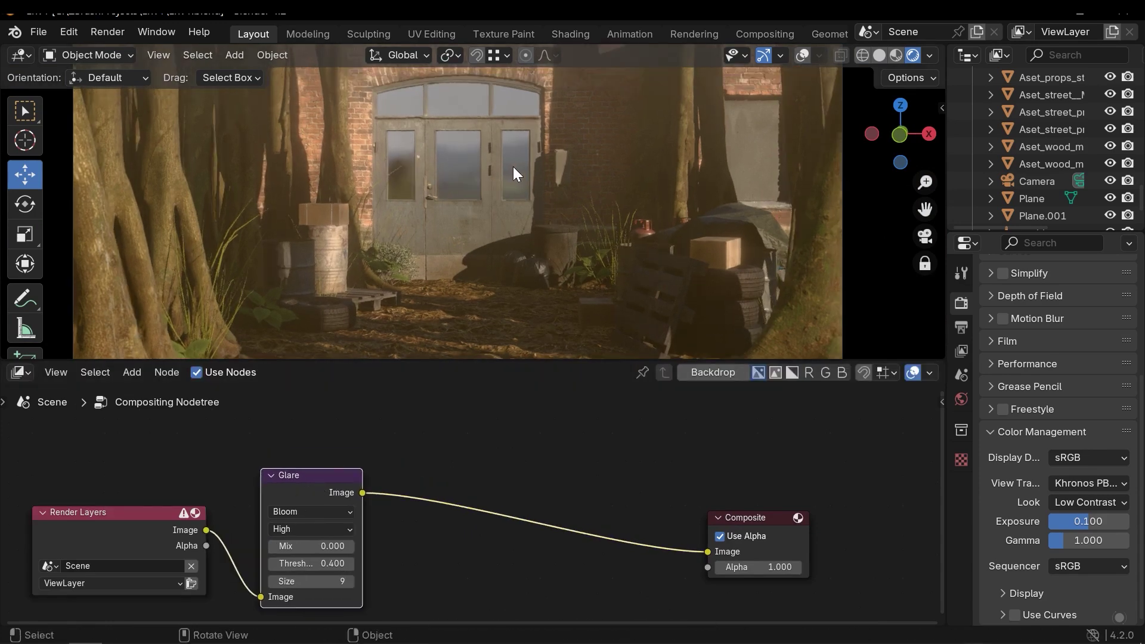
Step: Insert a Lens Distortion node on the link between Glare and Composite
middle_click_drag(427, 510, 396, 489)
key("shift+a")
type("lens")
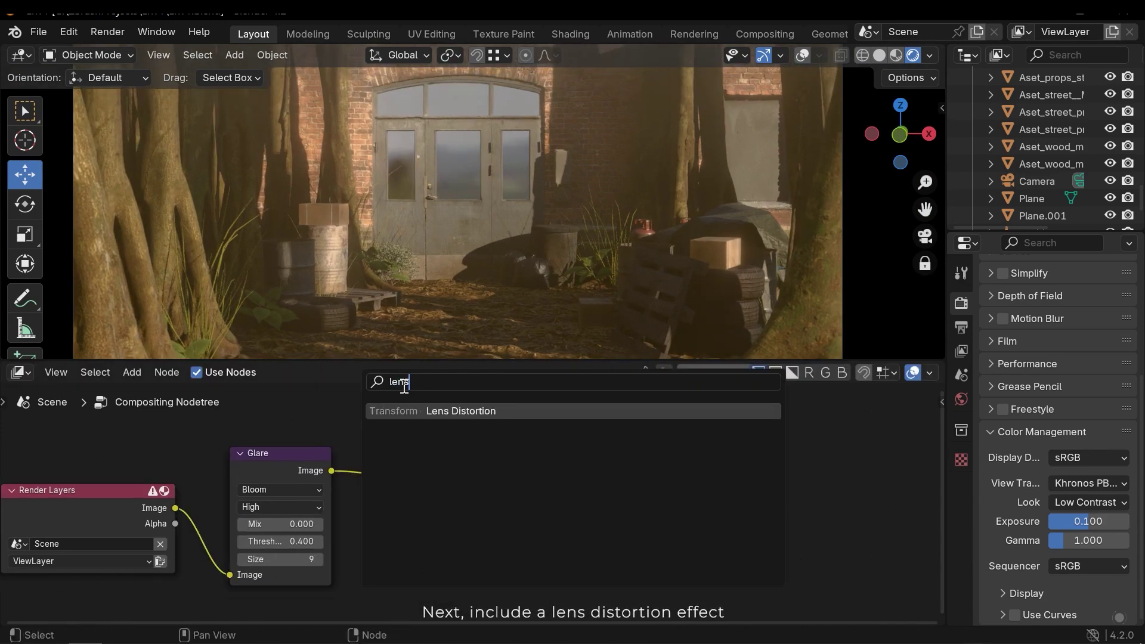
key("Return")
left_click(476, 576)
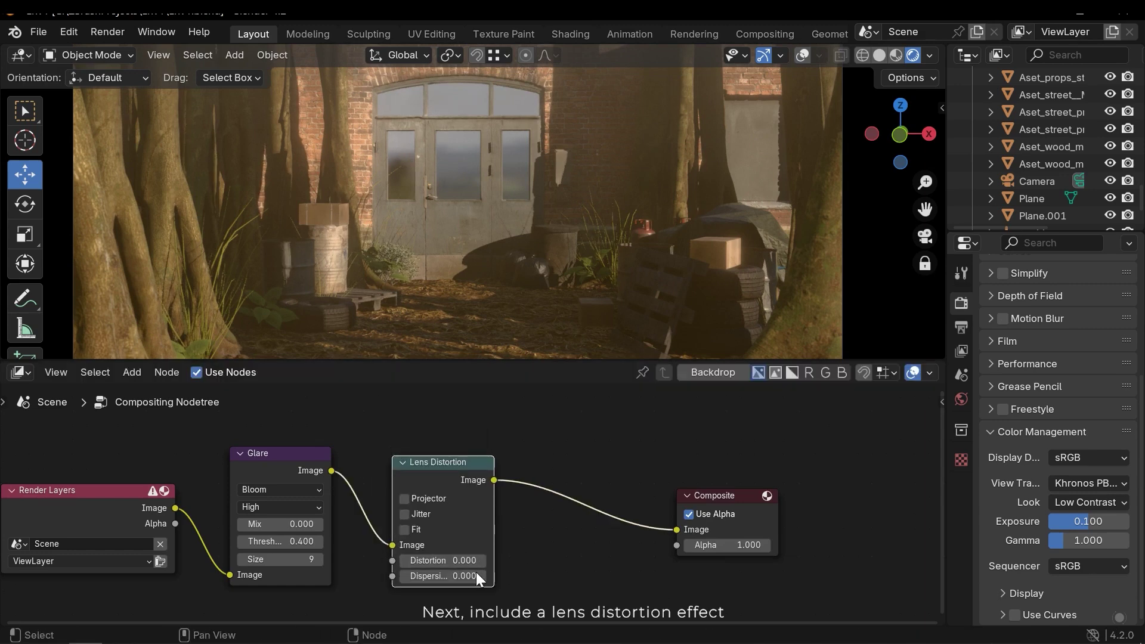
Step: Try a Dispersion of 1.0 on the Lens Distortion node with Fit disabled and undo it
middle_click_drag(471, 560, 419, 533)
scroll(419, 532, "up", 1)
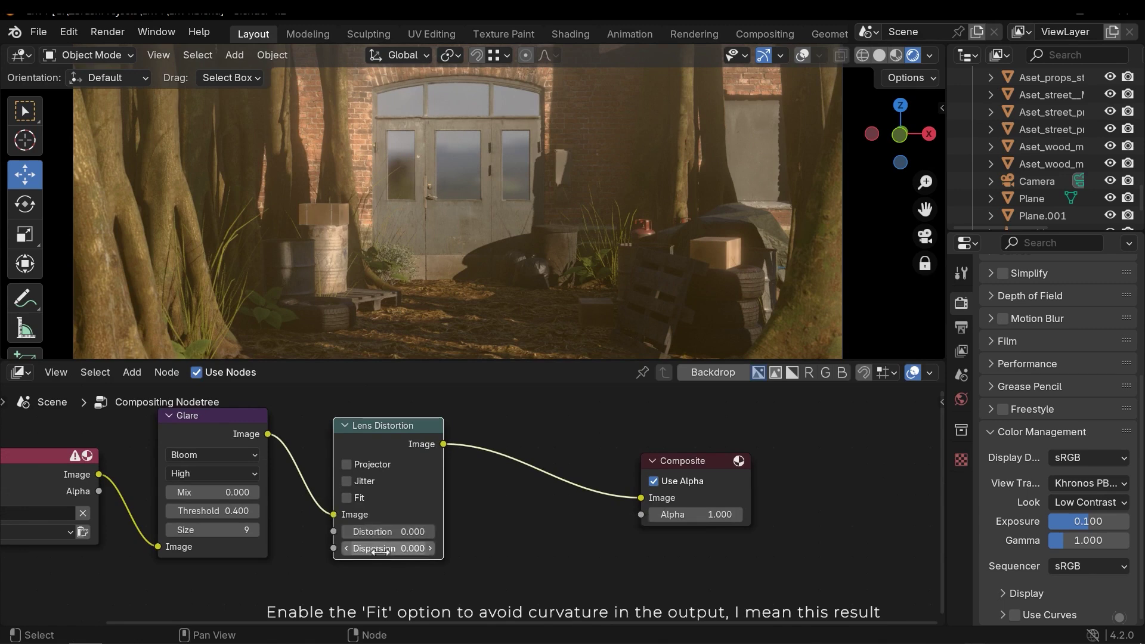
left_click_drag(389, 549, 454, 549)
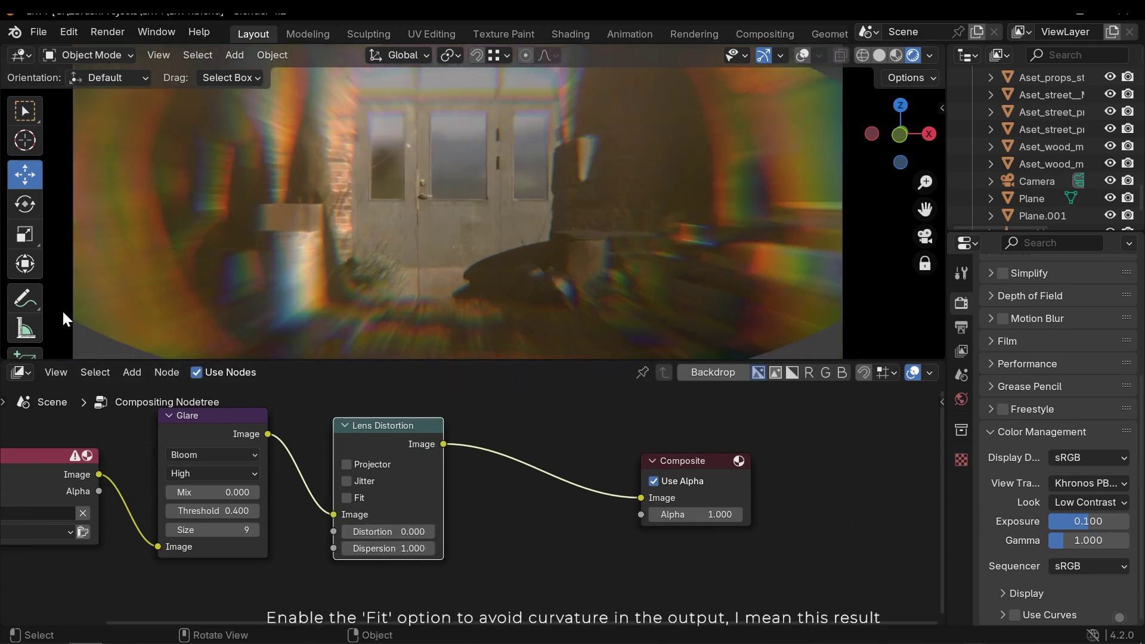
key("ctrl+z")
Step: Enable Fit on the Lens Distortion node, try a Dispersion of 0.1 and set it to 0.02
left_click(347, 497)
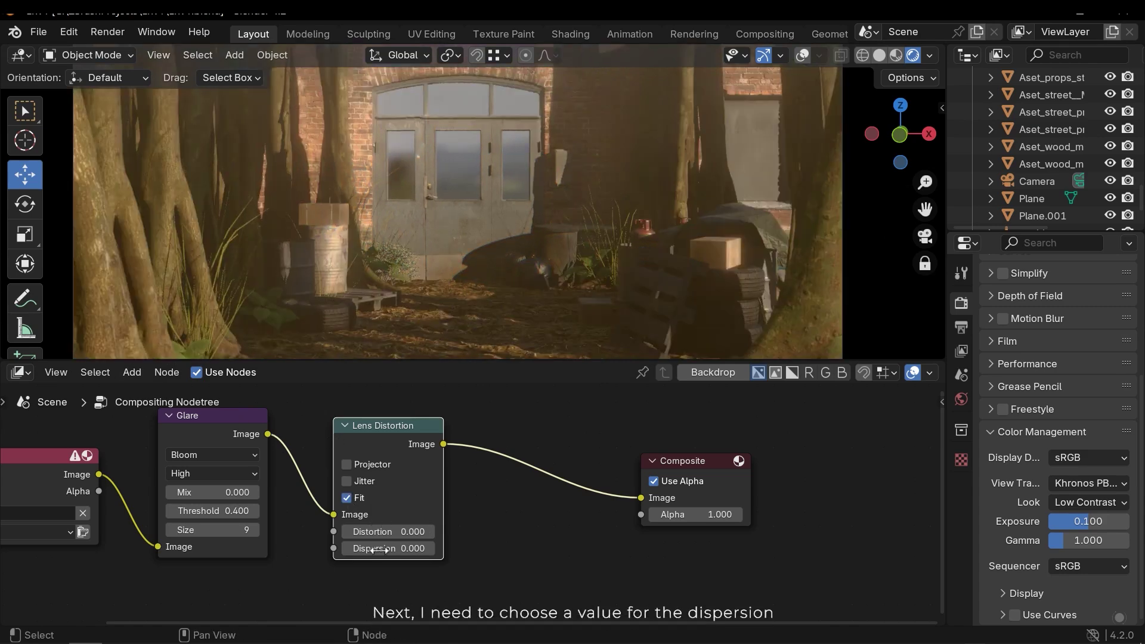
left_click(379, 548)
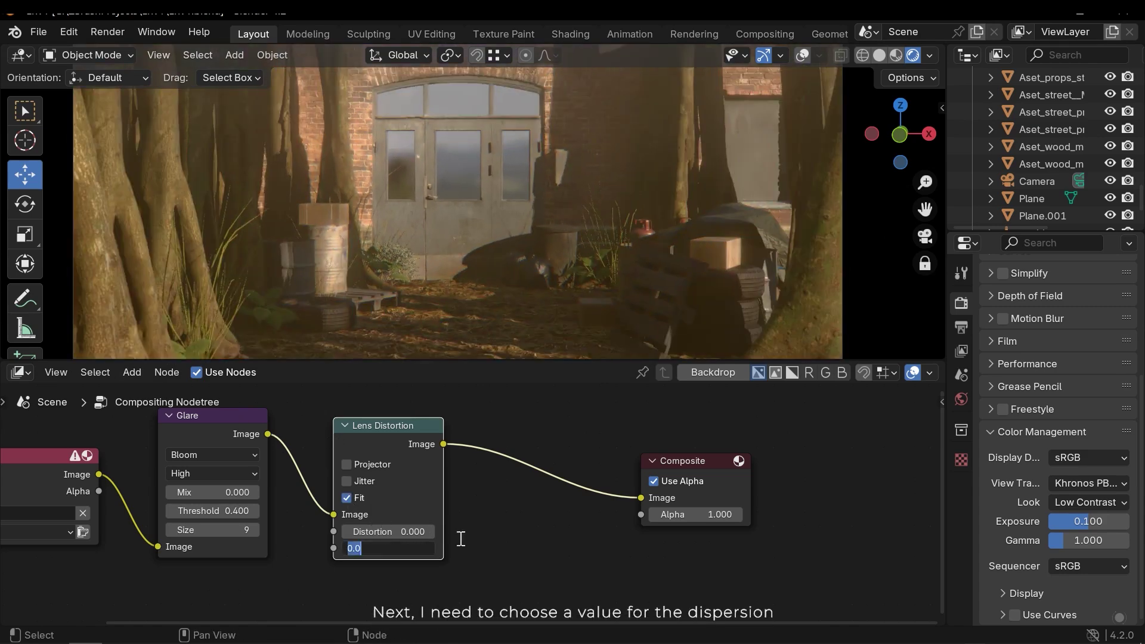
type("0.1")
key("Return")
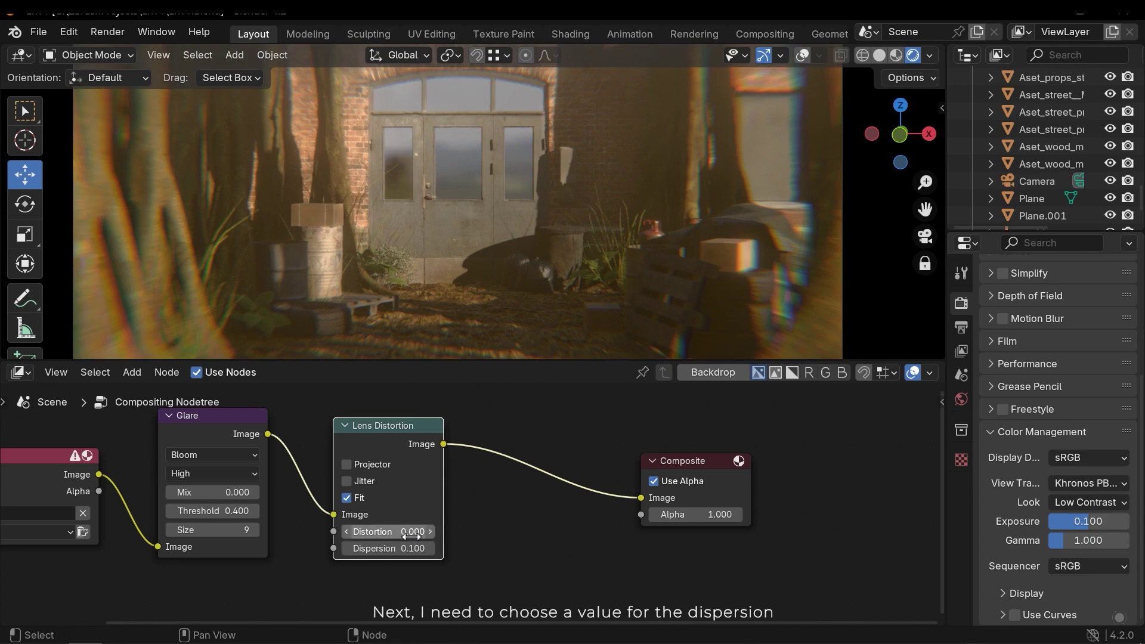
left_click(387, 548)
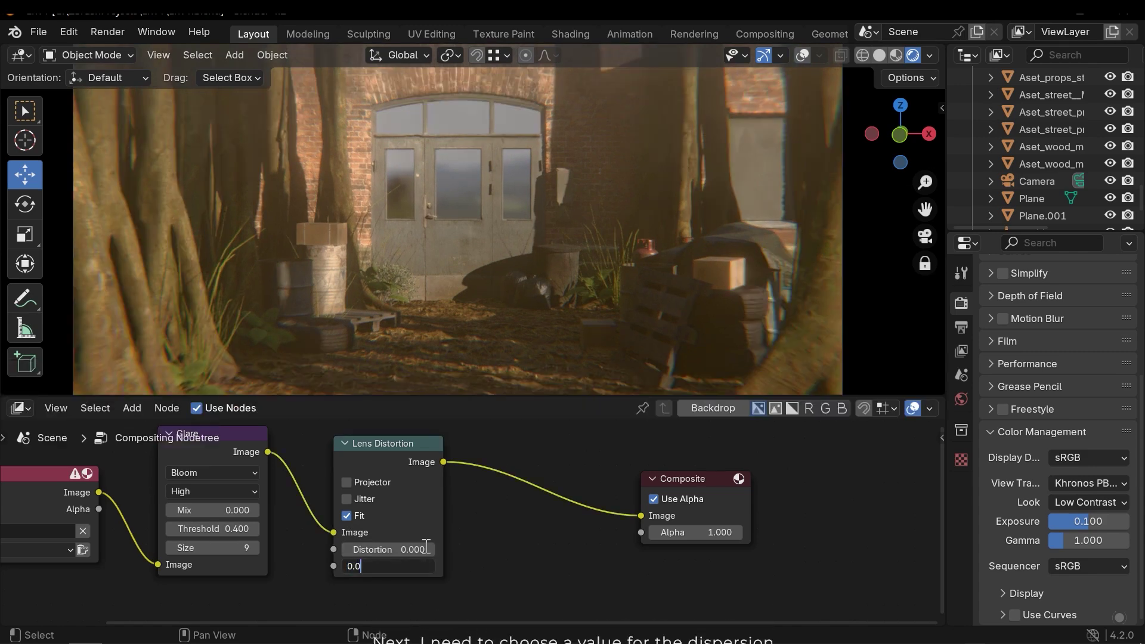
type("0.02")
key("Return")
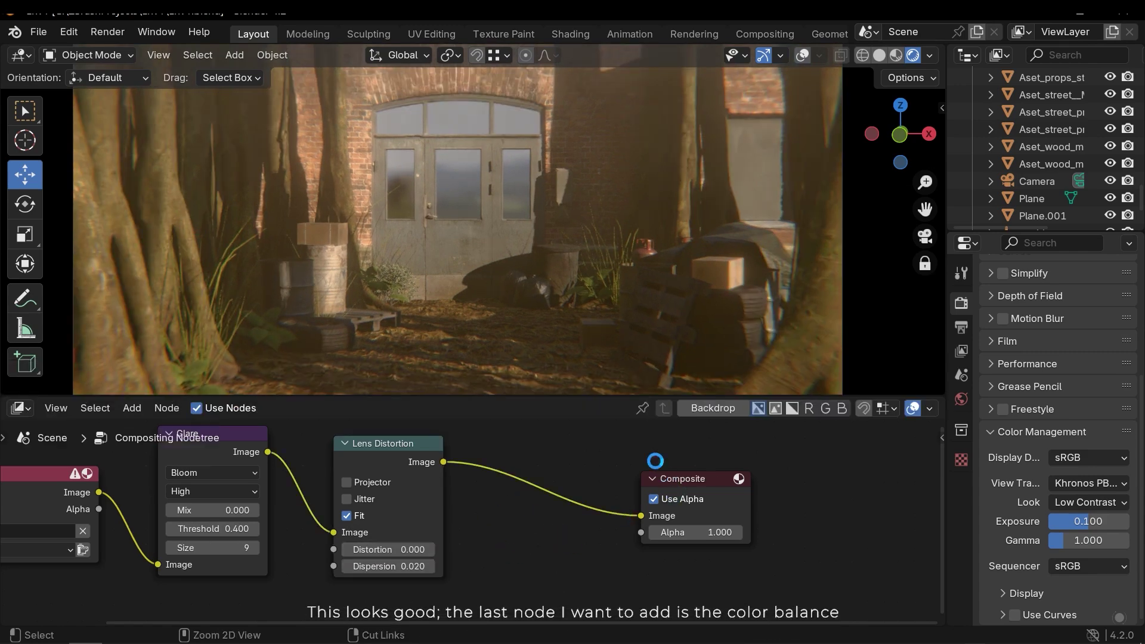
Step: Save the file and move the Composite node farther from Lens Distortion to make room for another node
key("ctrl+s")
left_click_drag(603, 398, 599, 421)
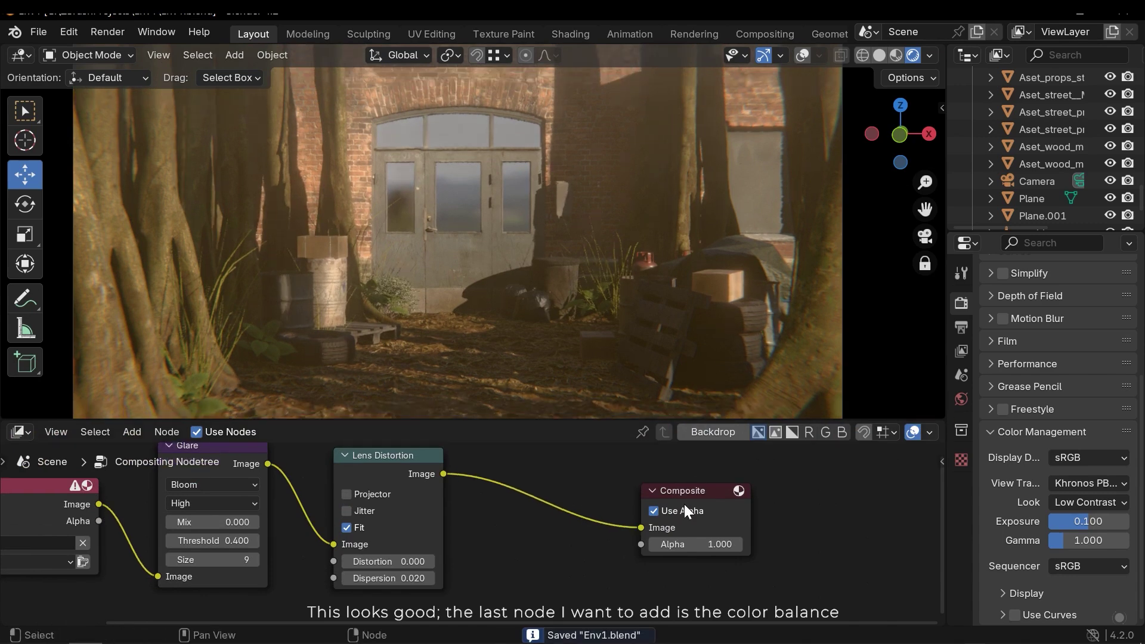
scroll(685, 502, "down", 1)
middle_click_drag(577, 550, 498, 562)
left_click_drag(597, 505, 740, 507)
left_click(478, 522)
Step: Insert a Color Balance node on the link between Lens Distortion and Composite
key("shift+a")
left_click(427, 388)
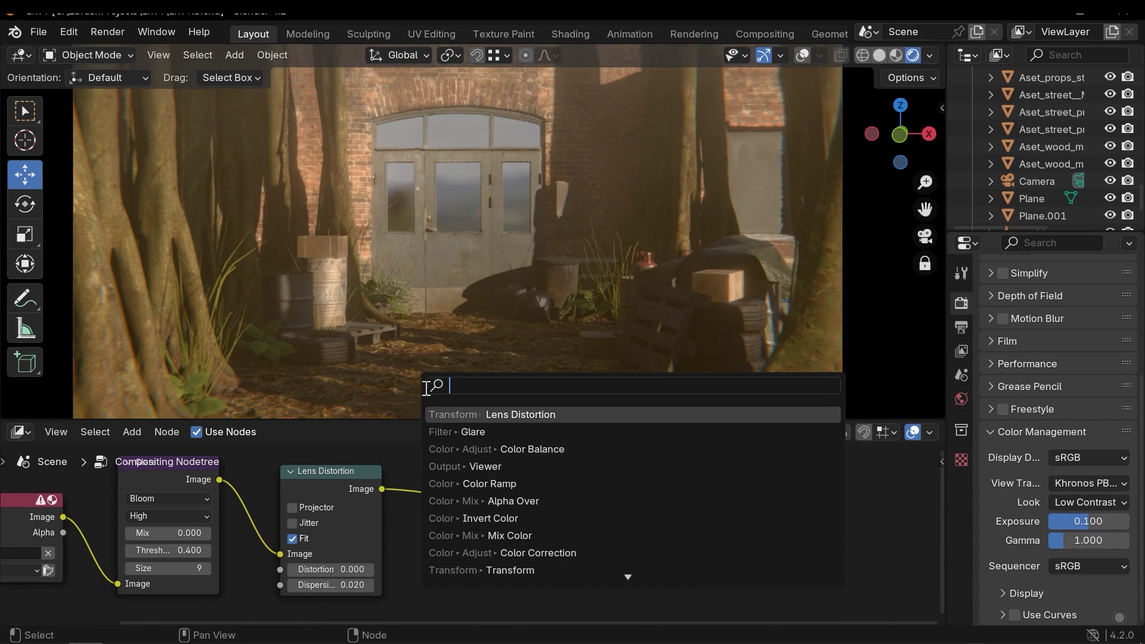
type("ciol")
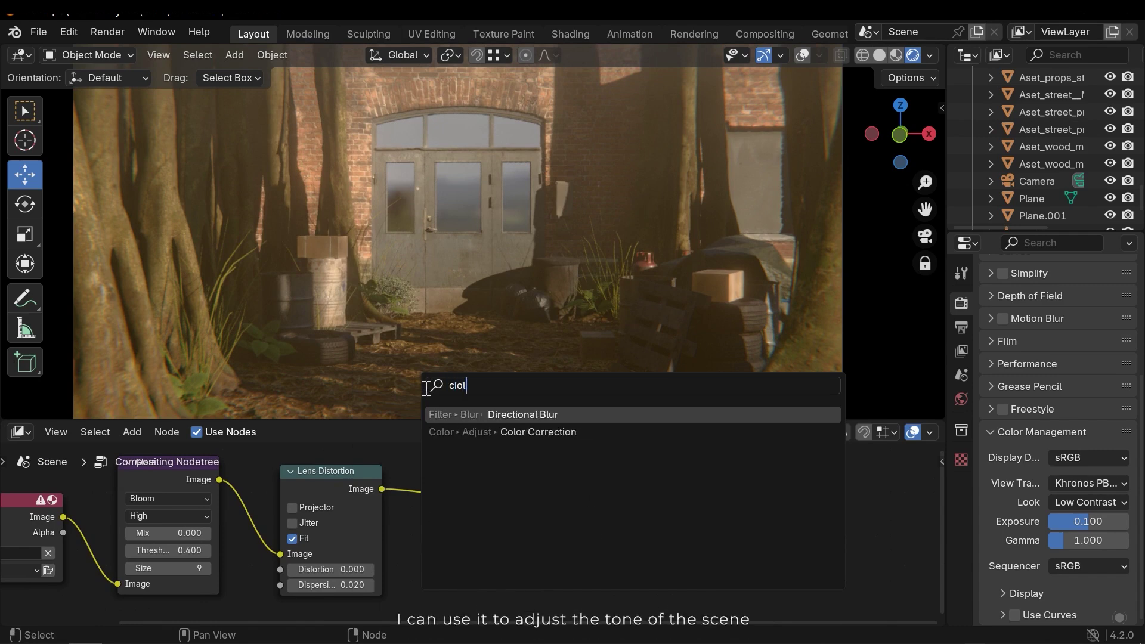
key("BackSpace")
key("BackSpace")
type("ol")
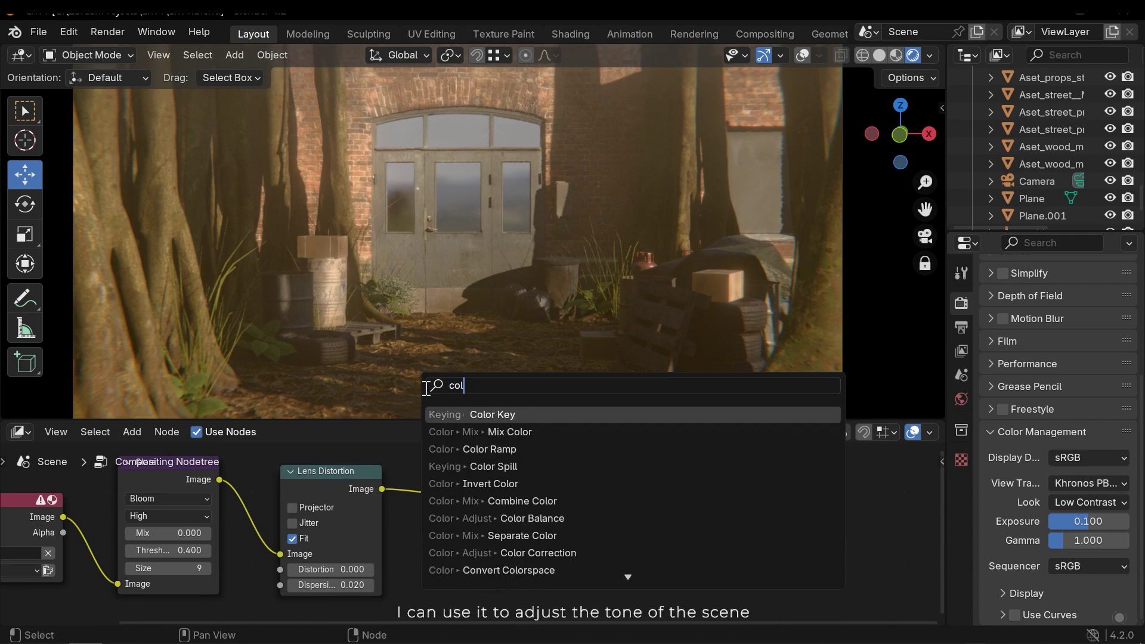
type("or b")
key("Return")
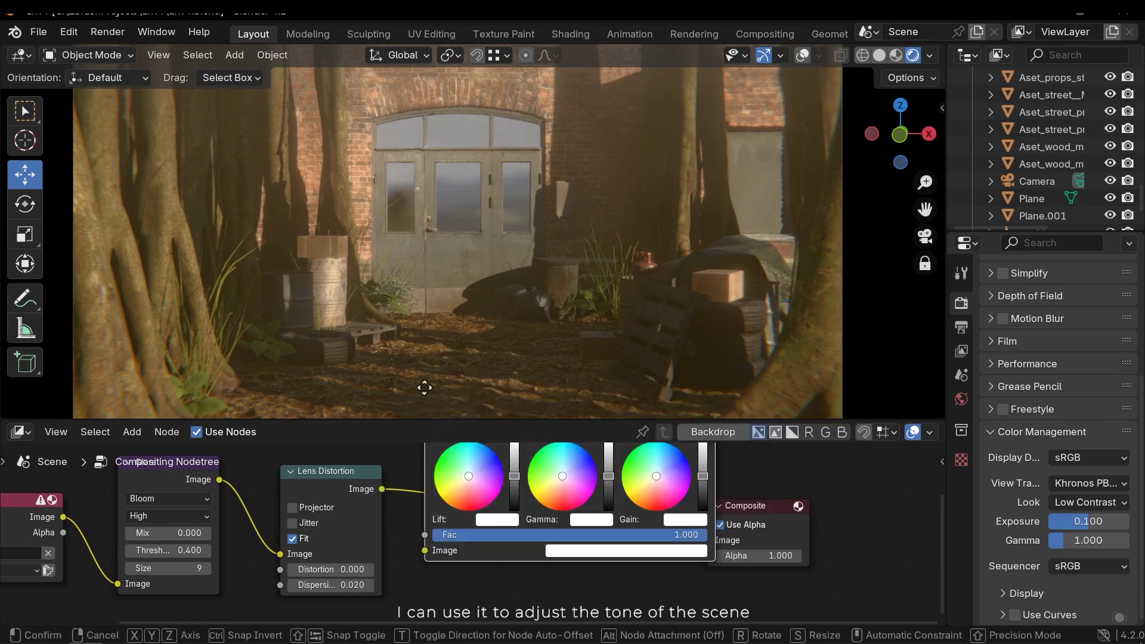
left_click(447, 462)
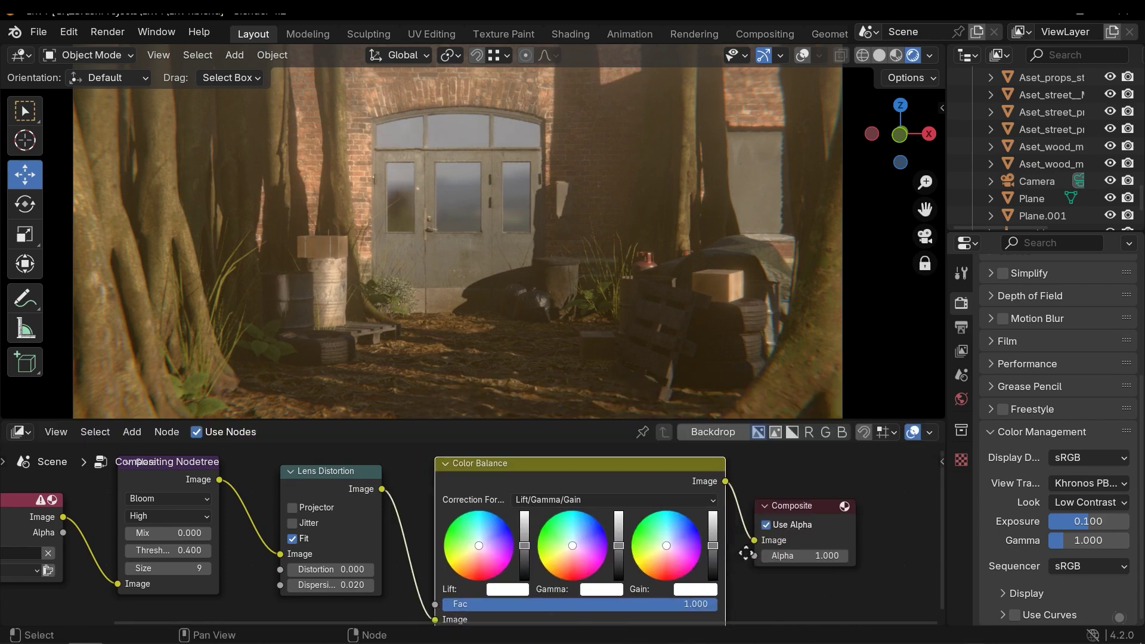
Step: Tint the Color Balance node's Lift and Gamma slightly toward blue and its Gain slightly toward a warm tone
middle_click_drag(742, 552, 682, 531)
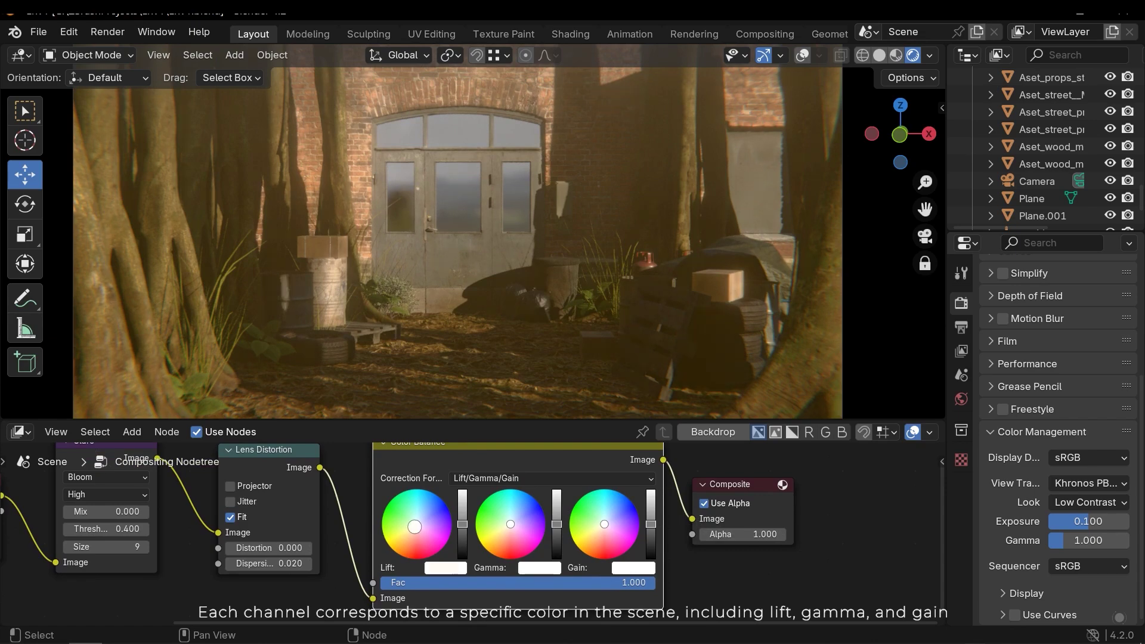
left_click_drag(416, 523, 417, 520)
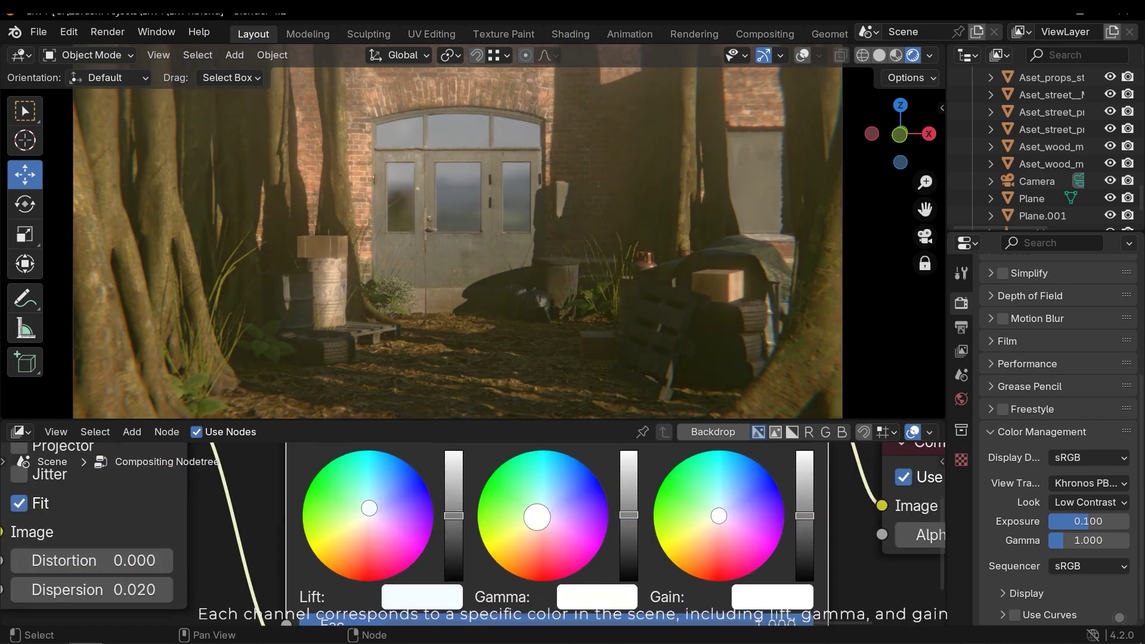
mouse_move(536, 517)
left_mouse_down()
mouse_move(547, 527)
mouse_move(556, 514)
left_mouse_up()
middle_click_drag(550, 518, 465, 517)
left_click_drag(466, 518, 464, 509)
mouse_move(644, 502)
left_mouse_down()
mouse_move(654, 490)
mouse_move(608, 493)
mouse_move(617, 532)
mouse_move(641, 510)
left_mouse_up()
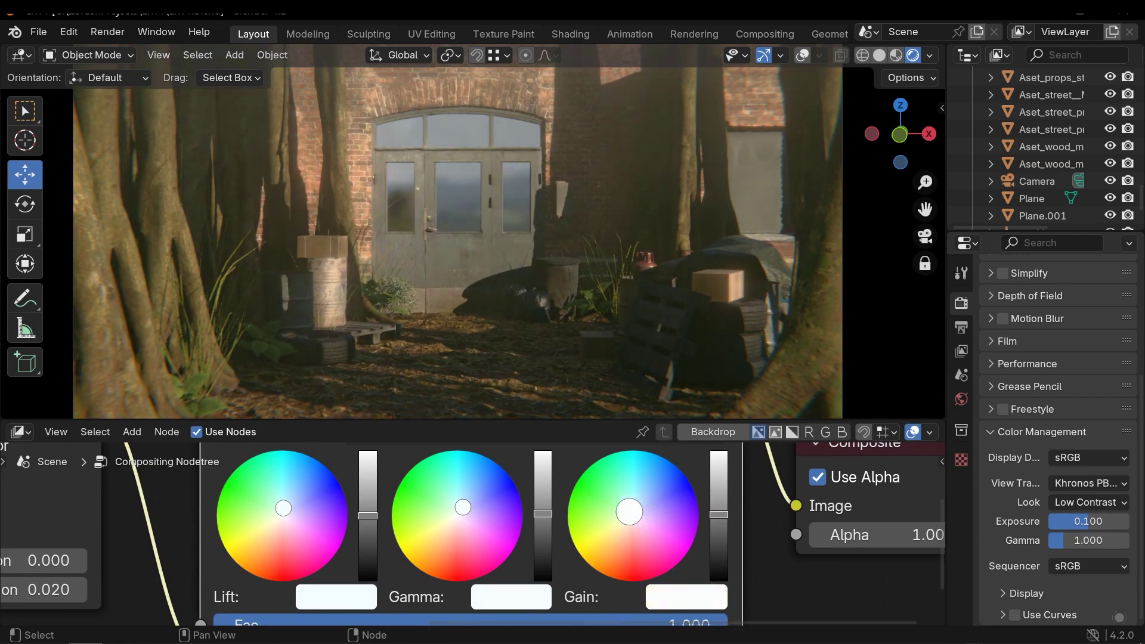
scroll(629, 525, "down", 4)
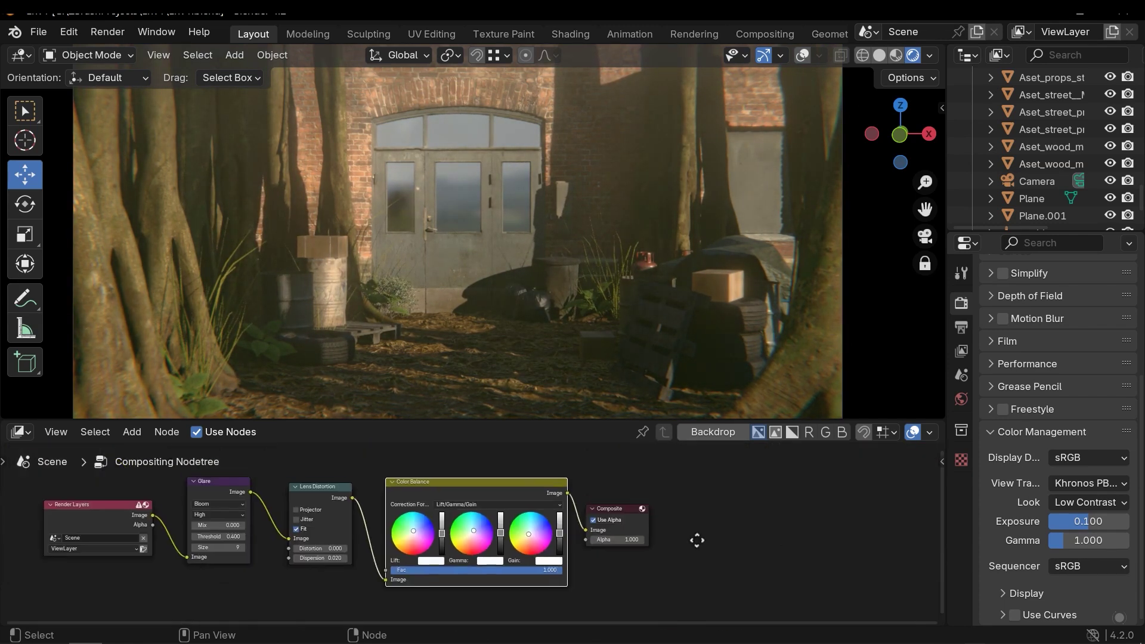